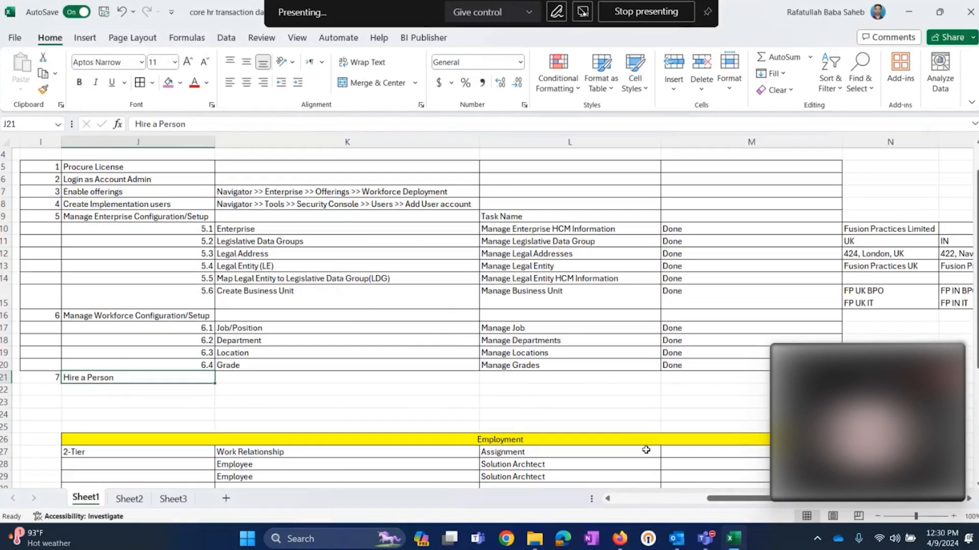
Step: Review the implementation checklist on Sheet1, from Procure License through Grade, as prerequisites for the Hire a Person step
left_click(411, 241)
left_click(389, 335)
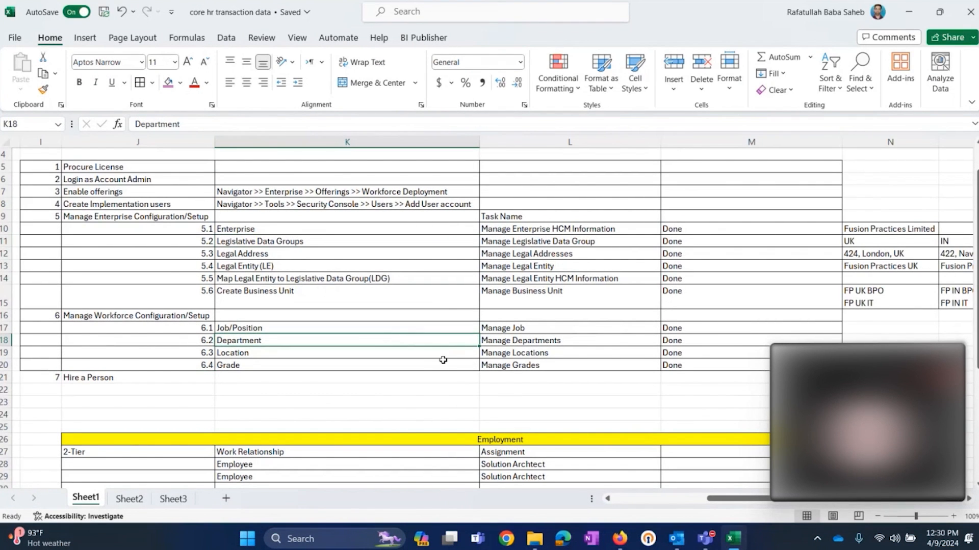
left_click(201, 376)
left_click(619, 539)
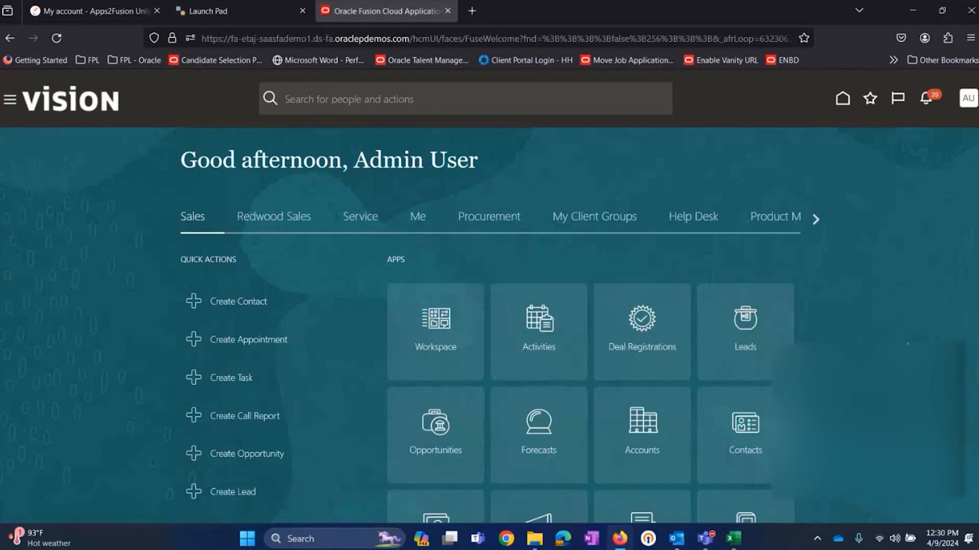
left_click(734, 539)
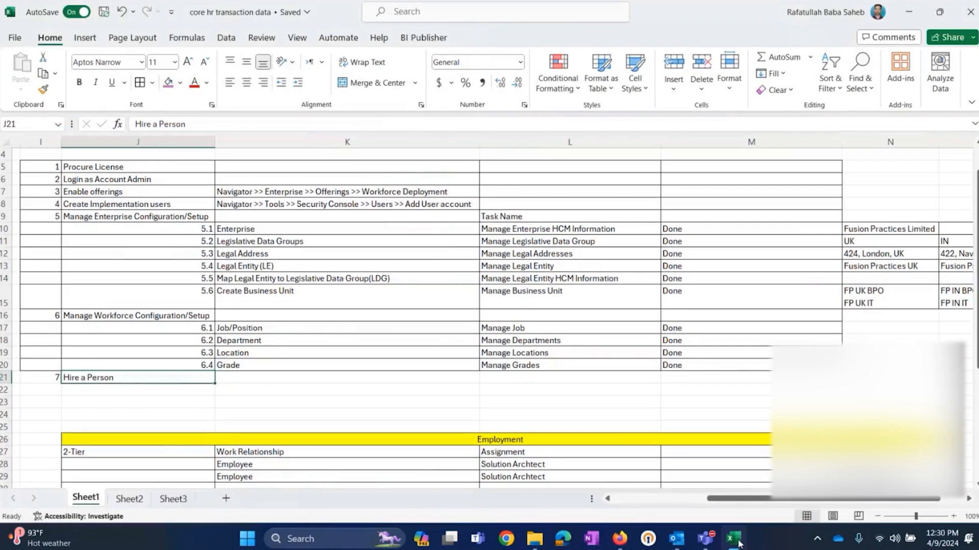
left_click_drag(49, 167, 733, 362)
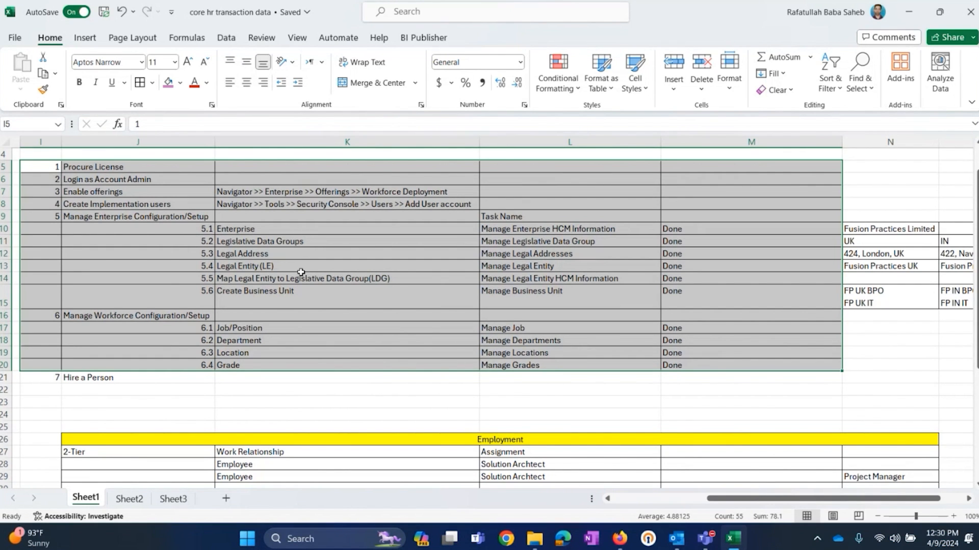
left_click(151, 380)
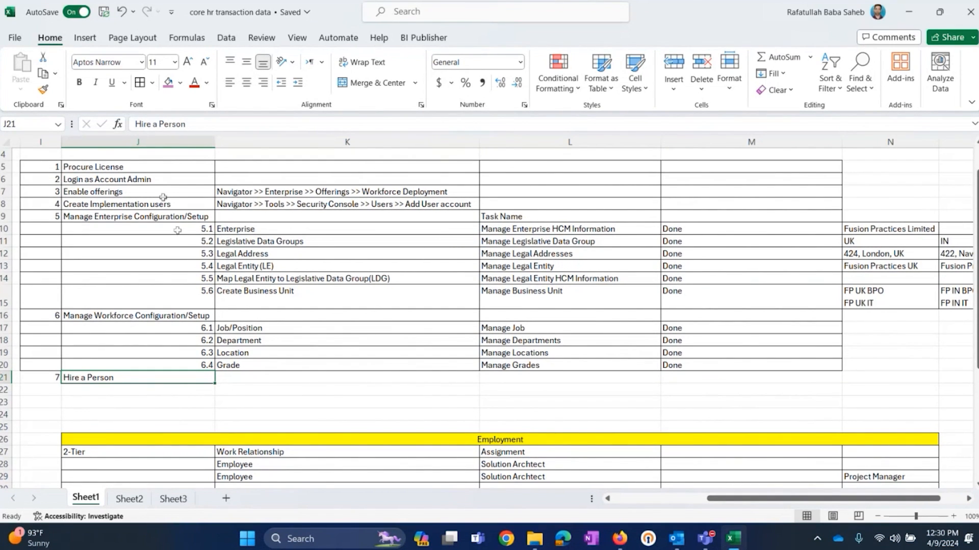
left_click_drag(165, 165, 689, 359)
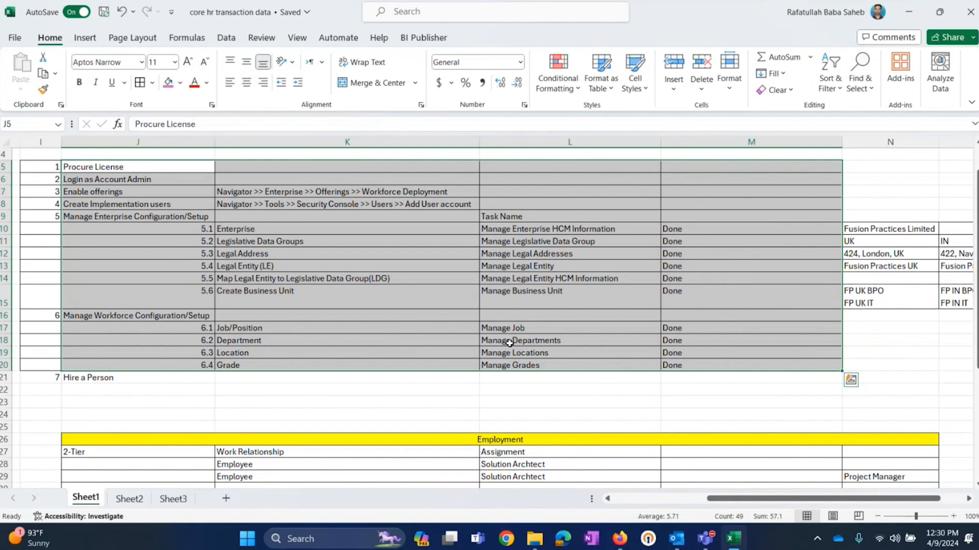
left_click(134, 375)
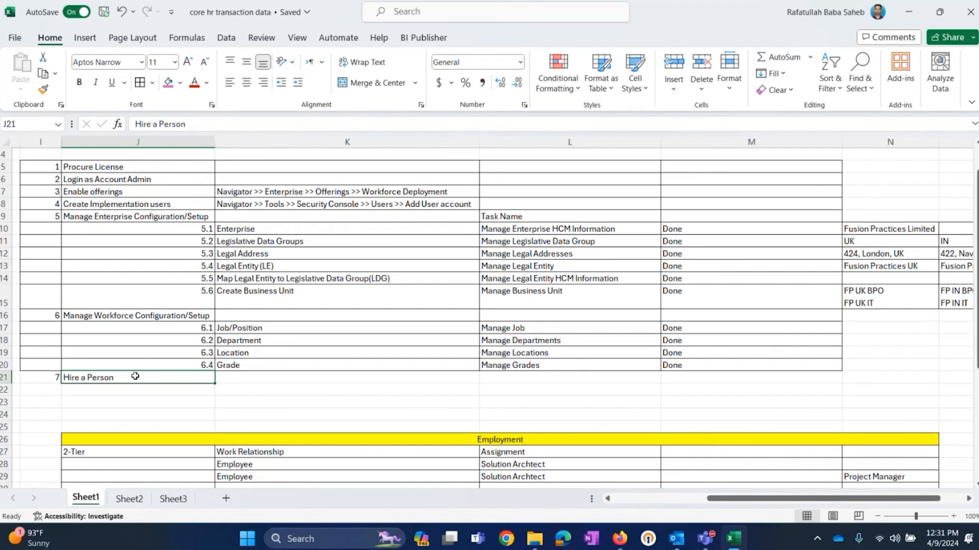
left_click_drag(137, 168, 749, 365)
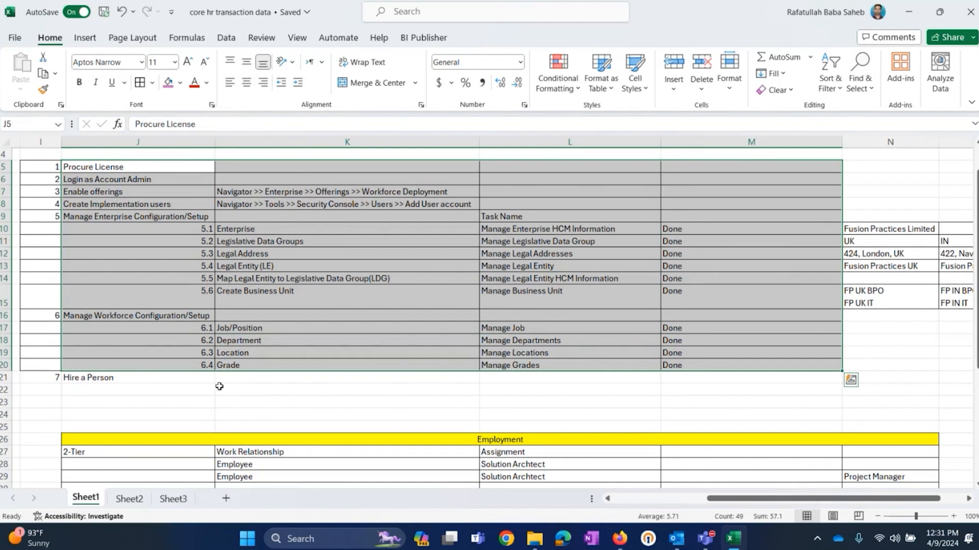
Step: Examine the enterprise entries such as Legislative Data Groups and Legal Entity, and the enterprise and workforce setup rows preceding Hire a Person
left_click(396, 244)
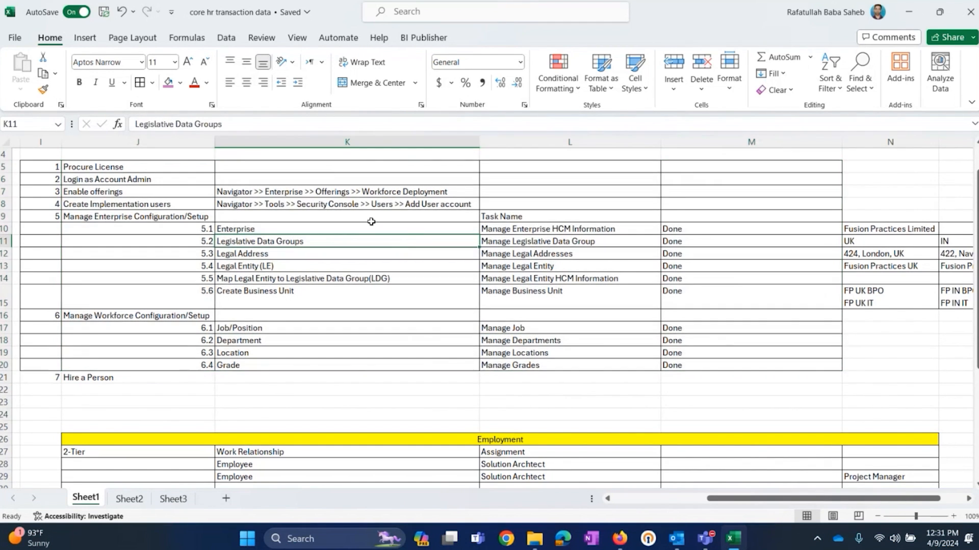
left_click(319, 228)
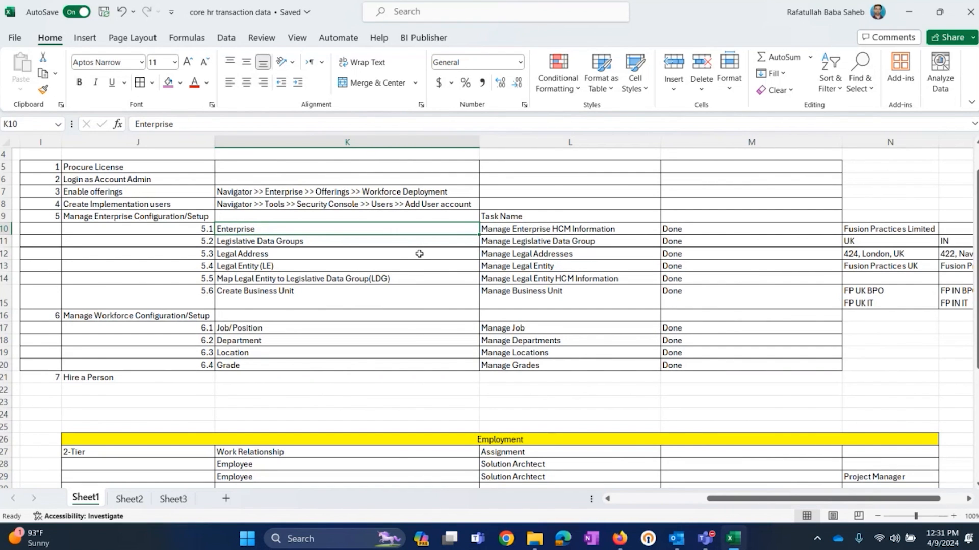
left_click(270, 244)
left_click(267, 281)
left_click(297, 265)
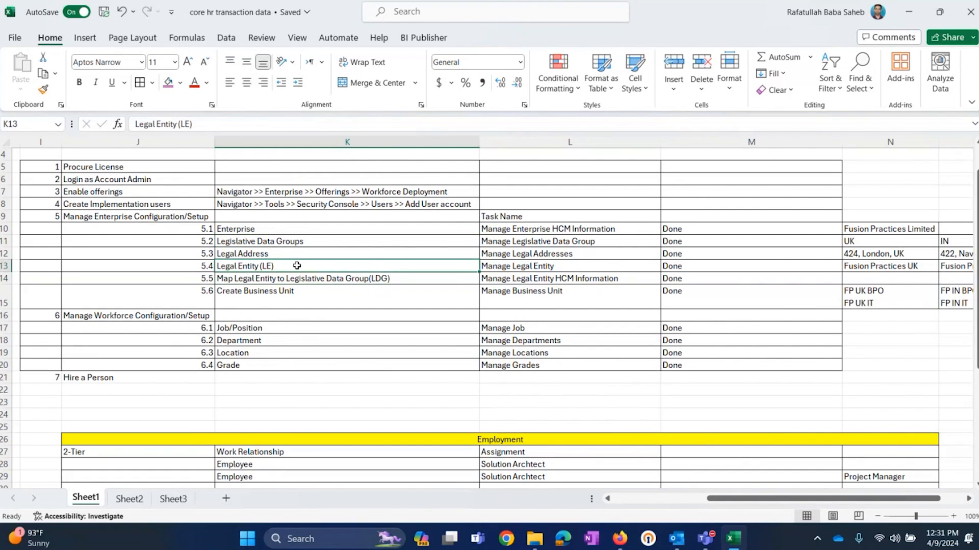
left_click(123, 377)
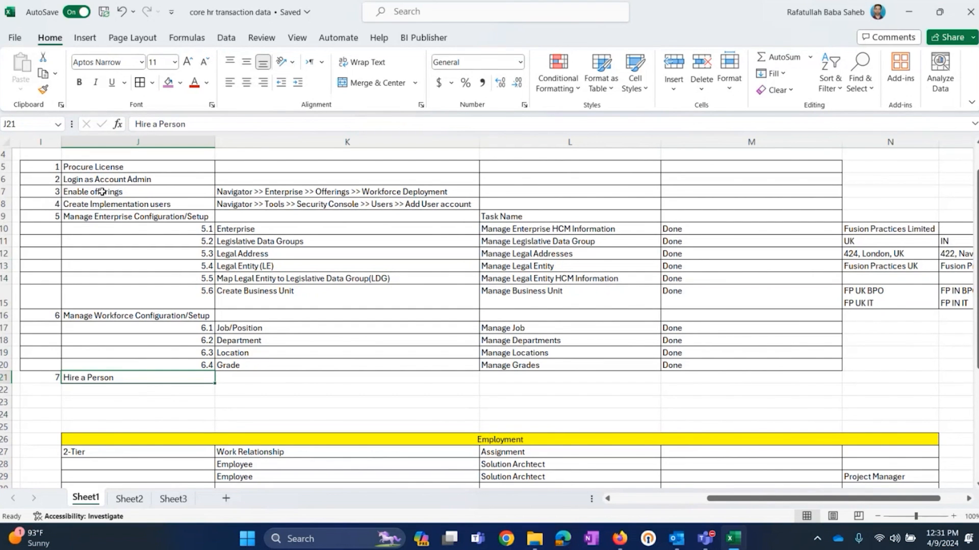
left_click_drag(51, 168, 704, 362)
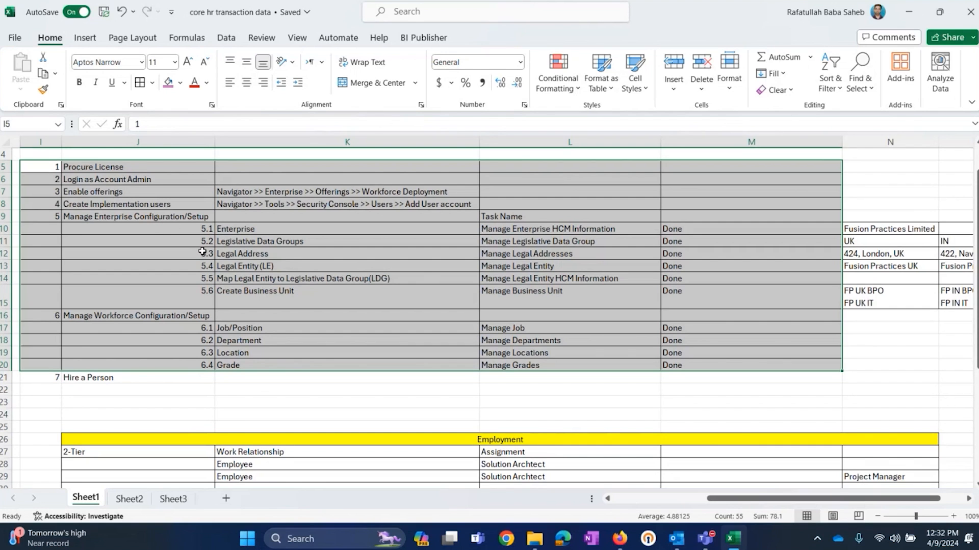
left_click(146, 377)
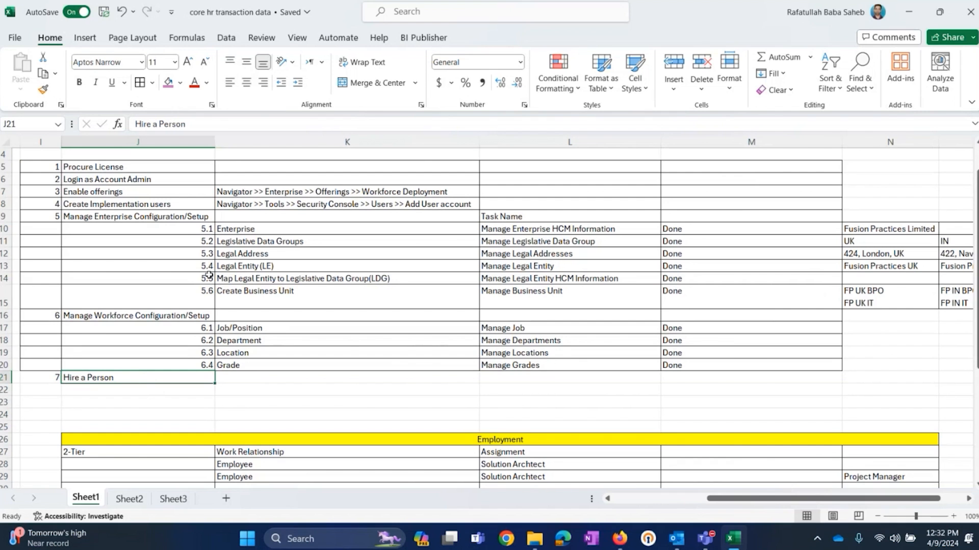
left_click_drag(193, 217, 697, 364)
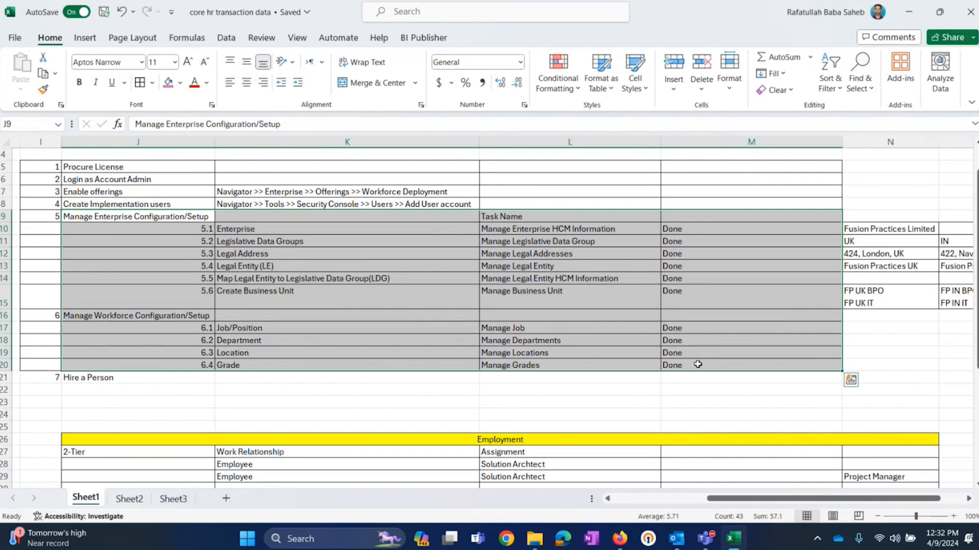
left_click(160, 376)
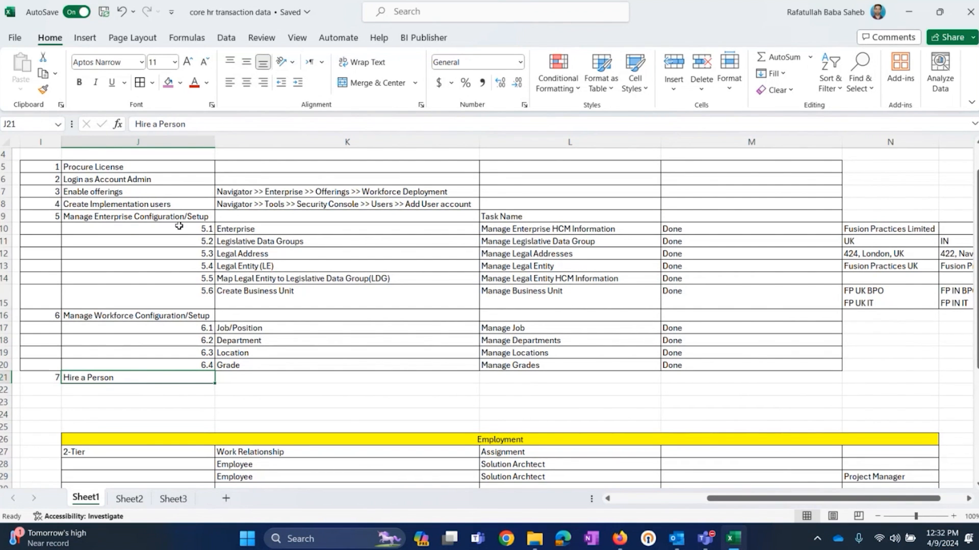
left_click_drag(181, 166, 696, 368)
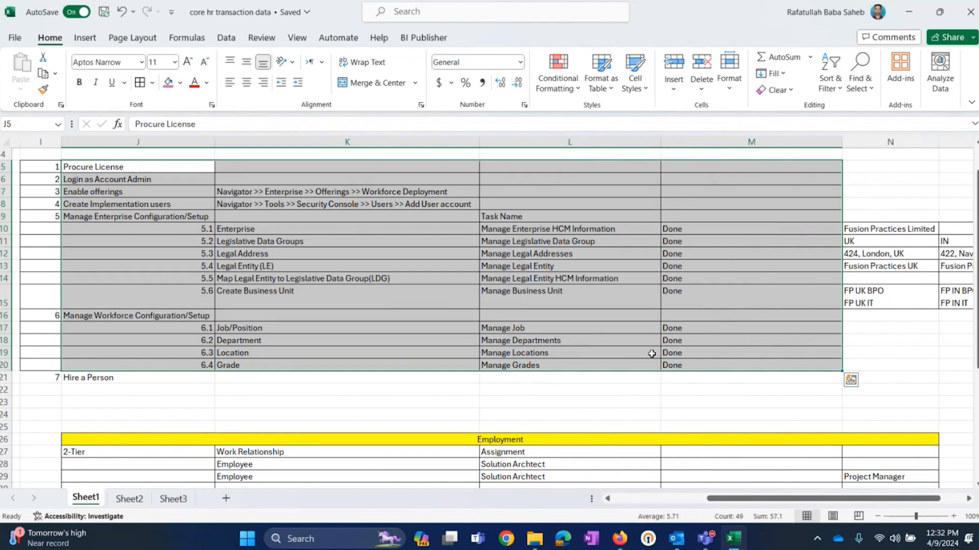
left_click(146, 378)
Step: Examine the task names for the legal entity and department rows, and the Hire a Person row of the checklist
left_click(306, 262)
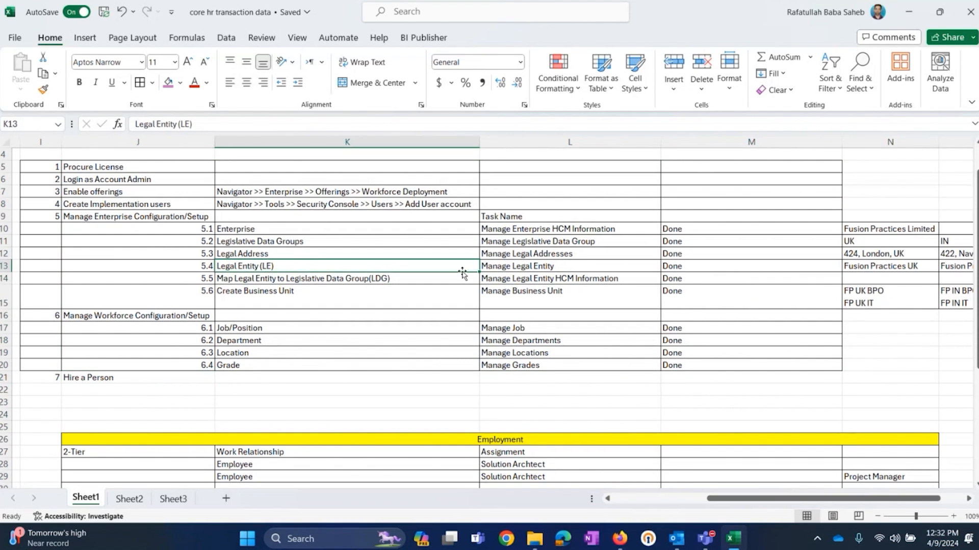
left_click(559, 267)
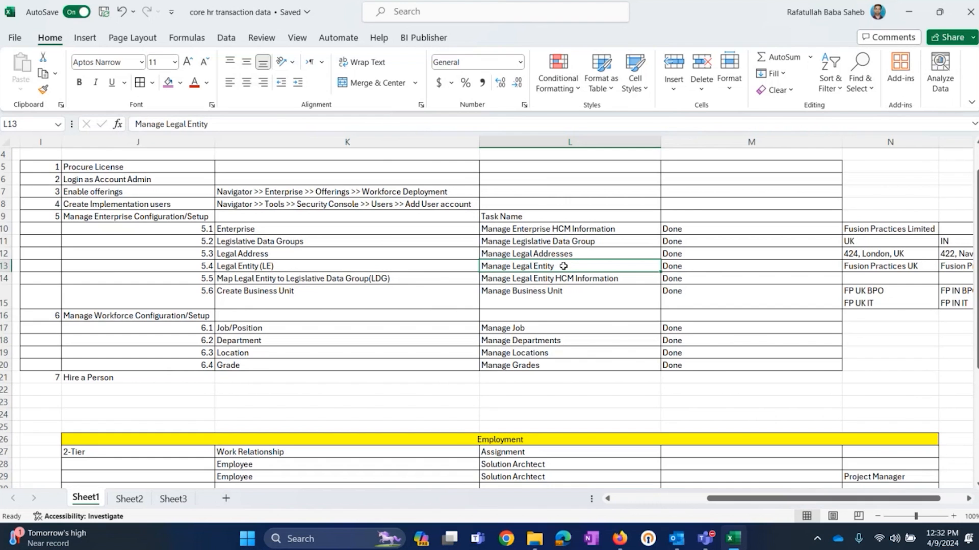
left_click(161, 380)
left_click(527, 267)
double_click(572, 266)
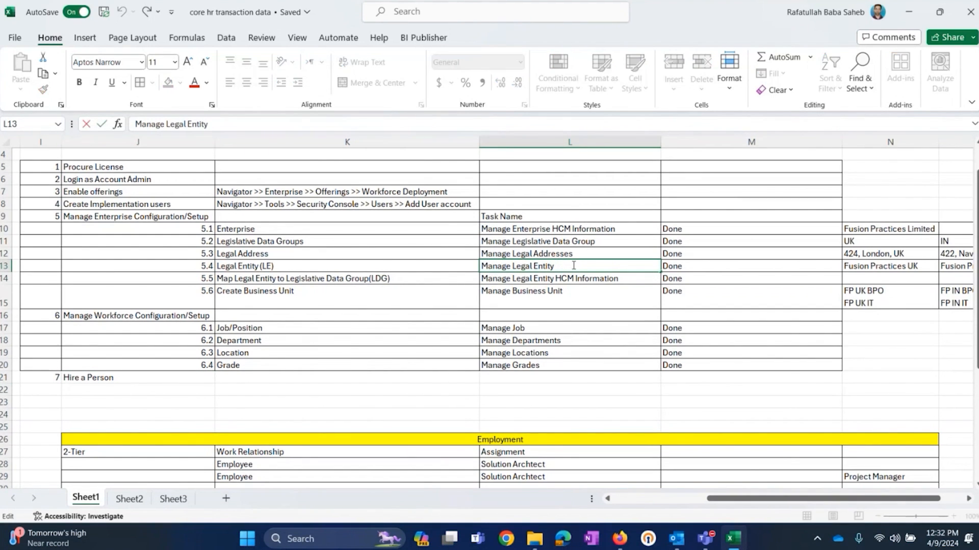
left_click(564, 276)
left_click(550, 340)
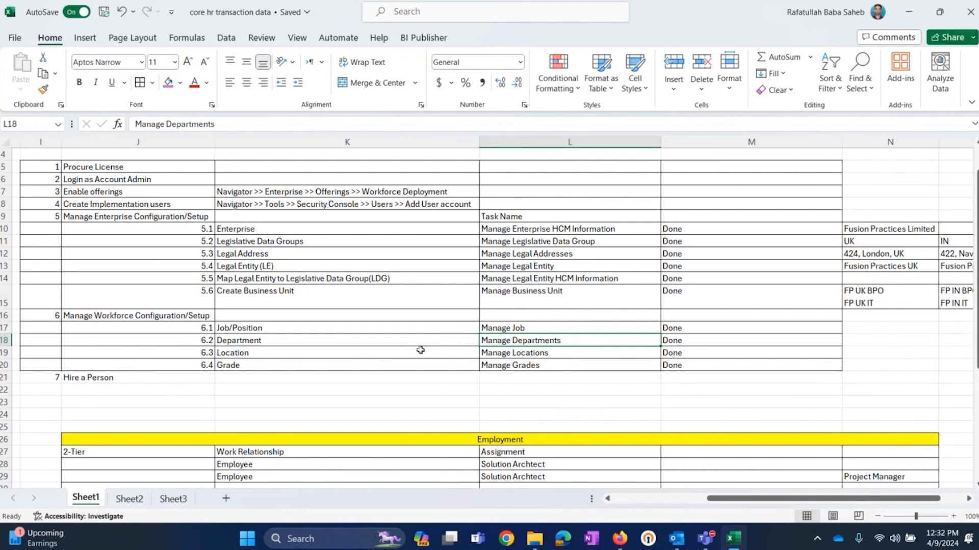
left_click(124, 377)
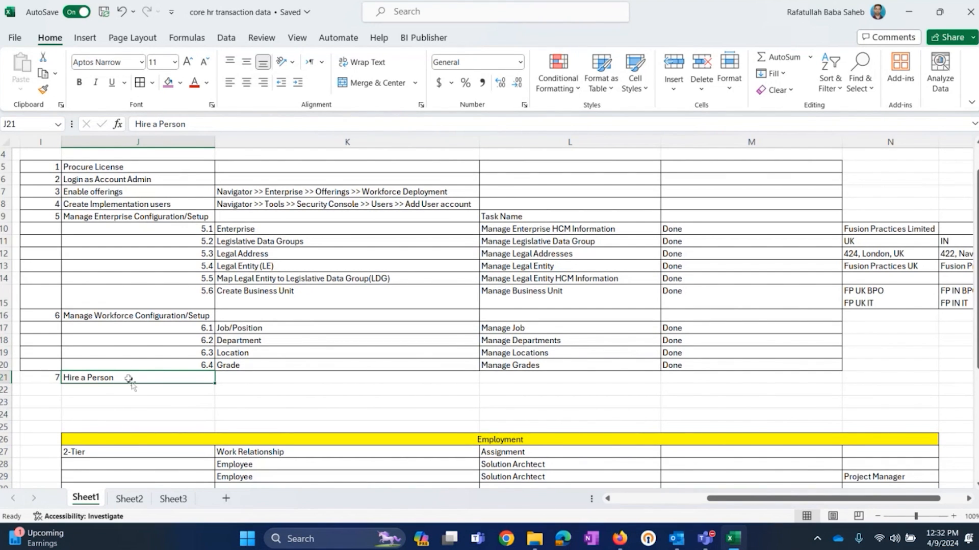
left_click(260, 377)
left_click(130, 379)
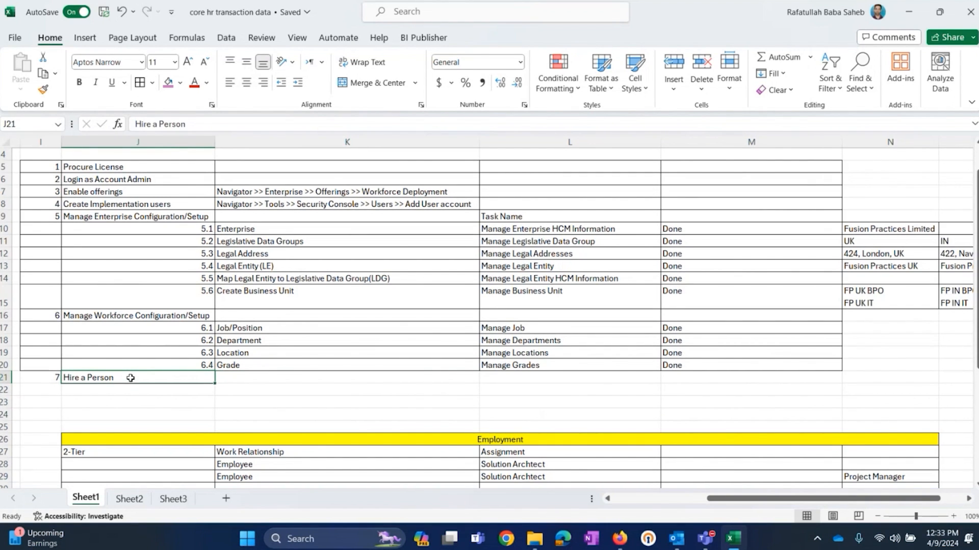
left_click(331, 381)
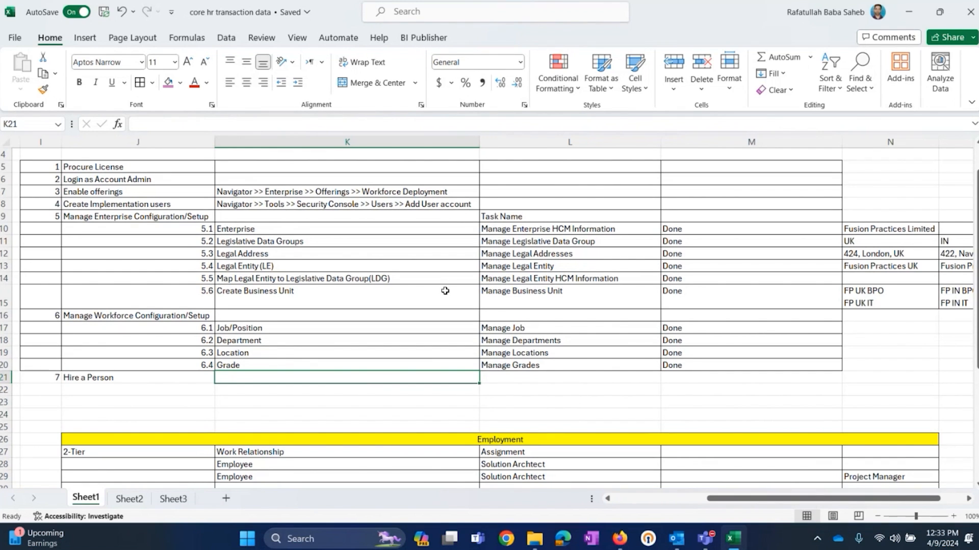
left_click(134, 381)
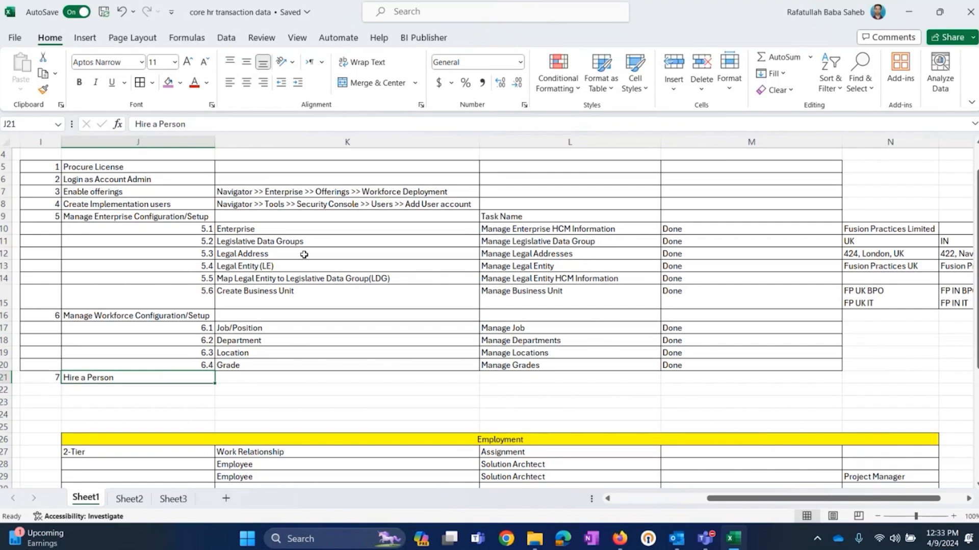
Step: Switch to Oracle Fusion in Firefox and start the Hire an Employee task from the New Person app in My Client Groups
left_click(619, 539)
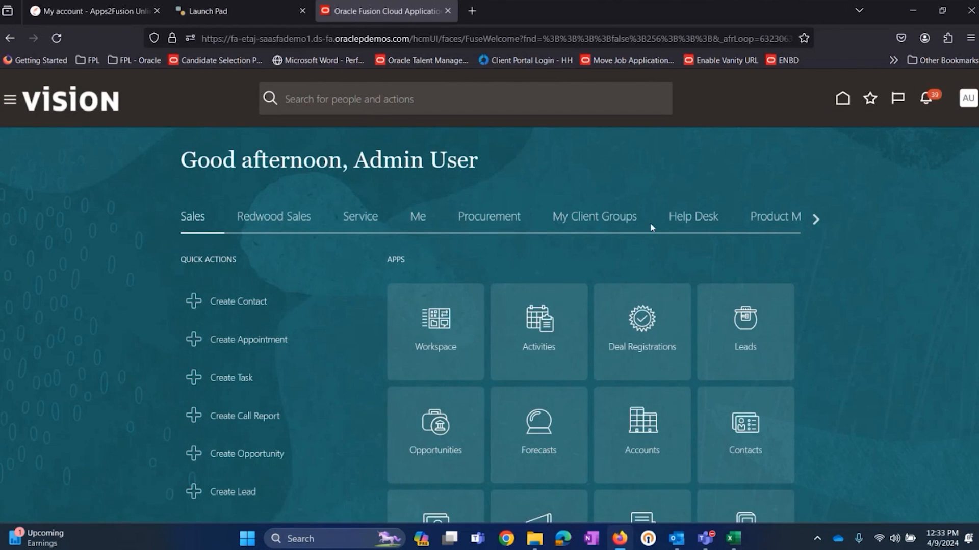
left_click(587, 218)
scroll(565, 183, "down", 1)
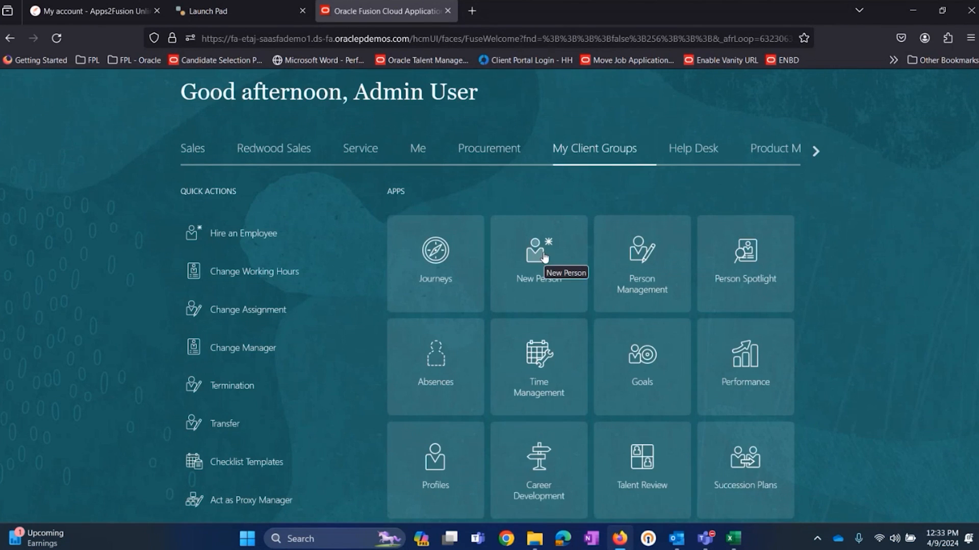
left_click(548, 269)
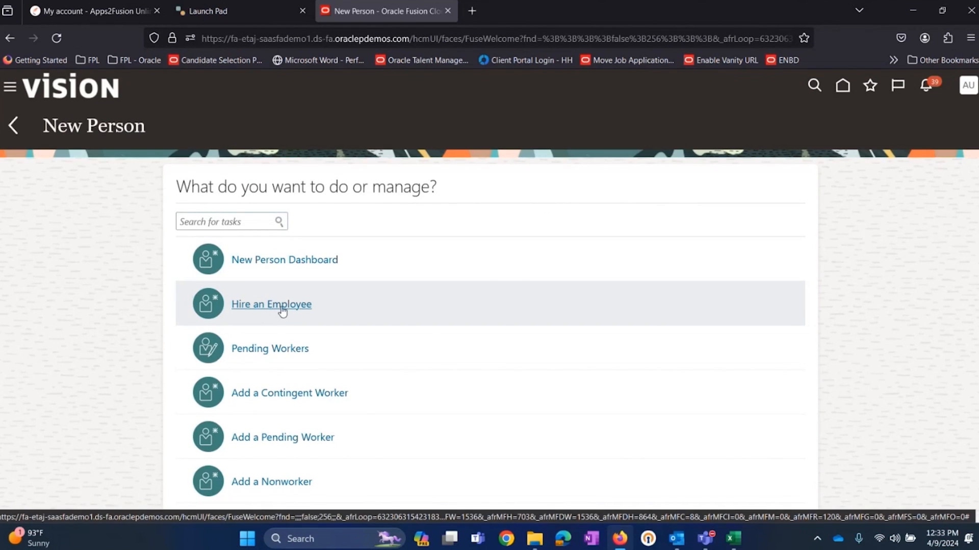
left_click(288, 306)
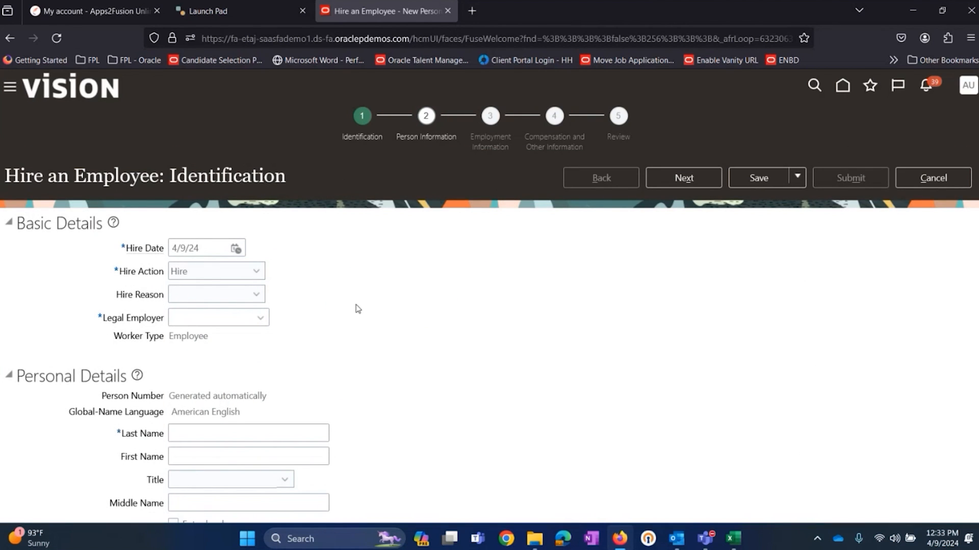
Step: Examine the basic and personal details fields of the Identification page and compare them with the setup tasks in the Excel checklist
scroll(334, 299, "down", 4)
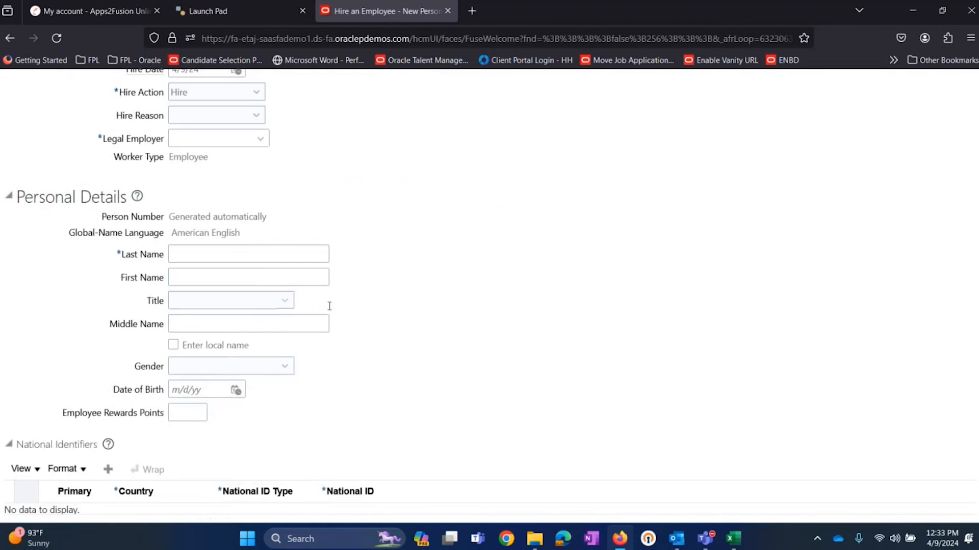
scroll(131, 411, "up", 4)
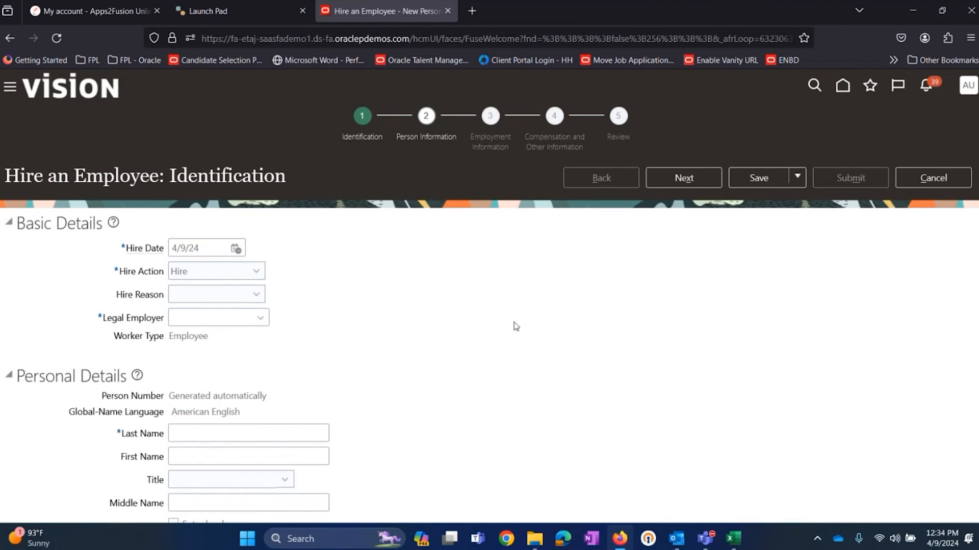
scroll(209, 340, "down", 4)
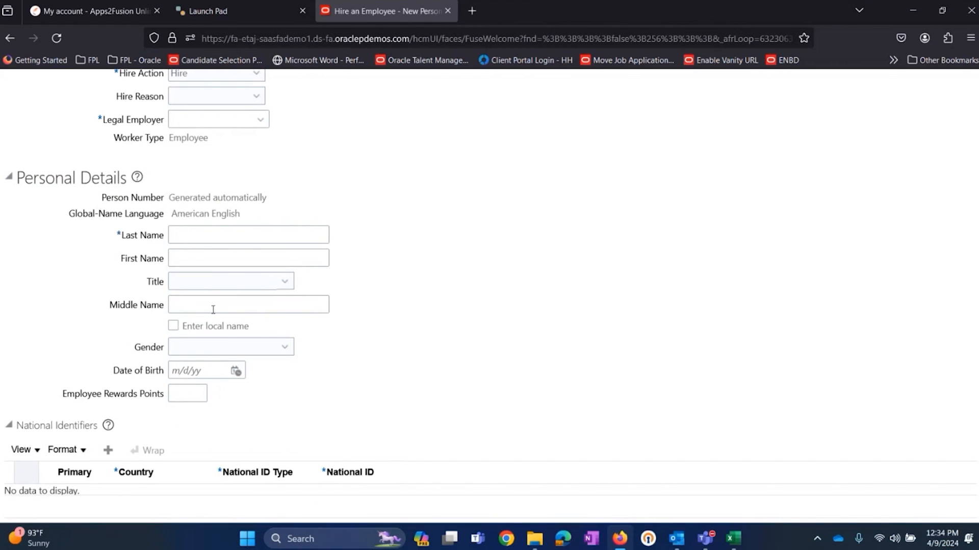
left_click(733, 539)
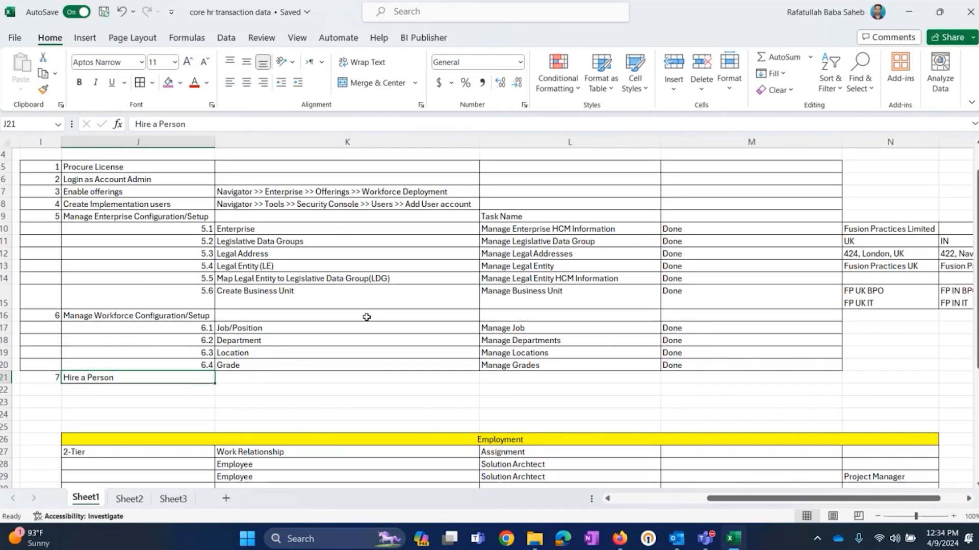
left_click(531, 258)
Step: Switch to Oracle Fusion in Firefox, try a Hire Date of 4/1/24, and set it back to 4/9/24
left_click(619, 539)
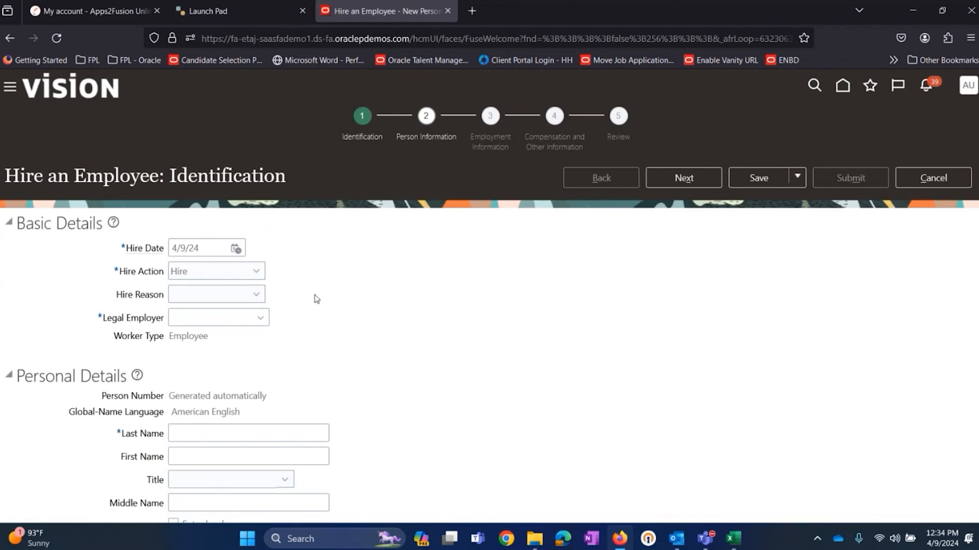
left_click(235, 248)
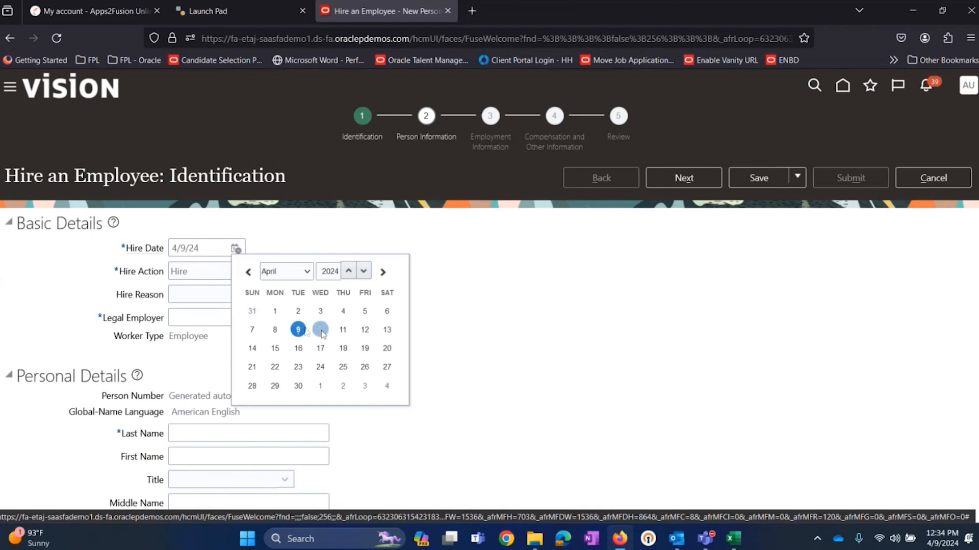
left_click(276, 312)
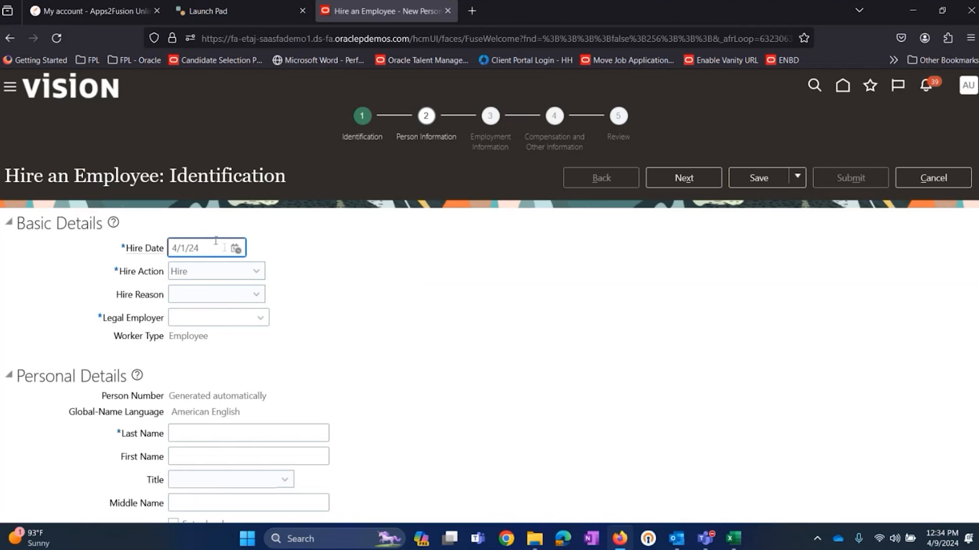
left_click_drag(210, 246, 173, 247)
left_click(239, 251)
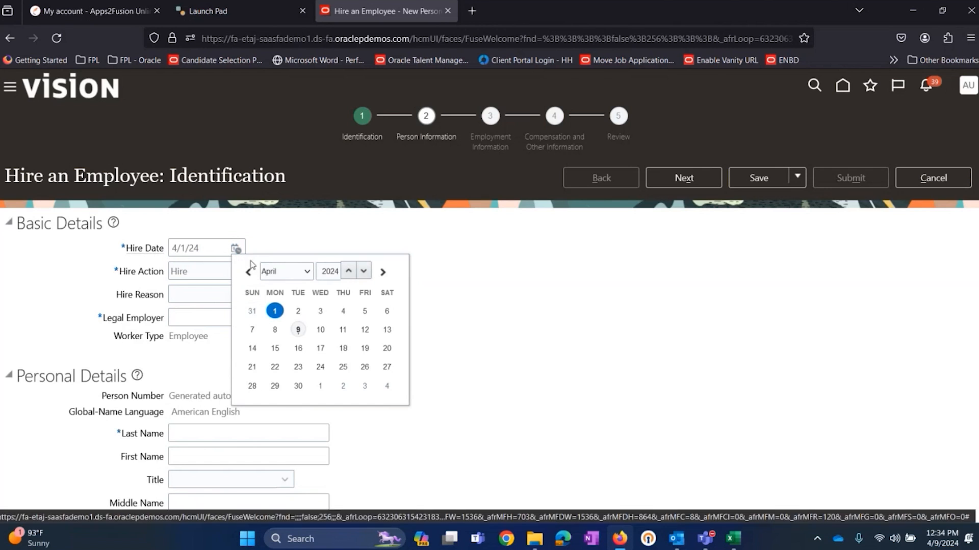
left_click(299, 329)
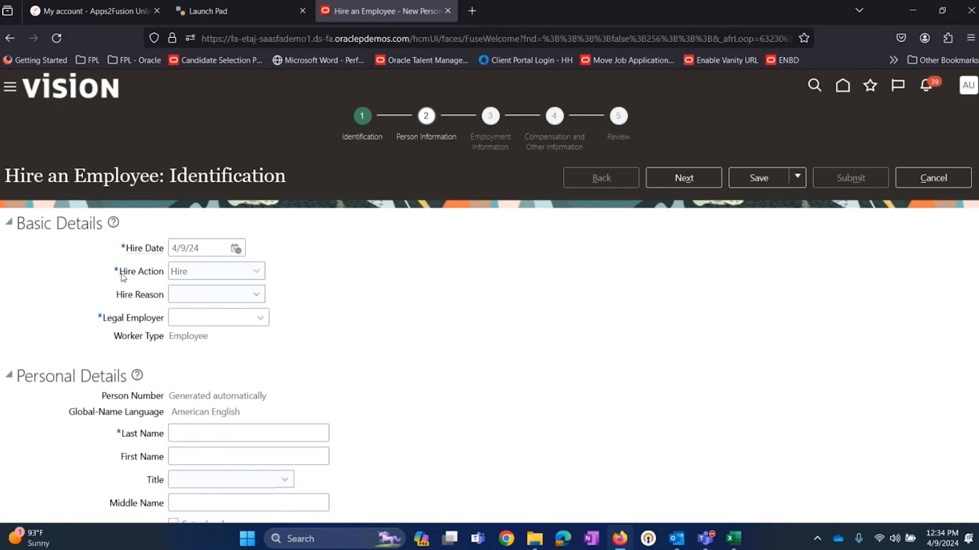
Step: Set the Hire Action to Hire and the Hire Reason to Hire to fill vacant position
left_click(206, 273)
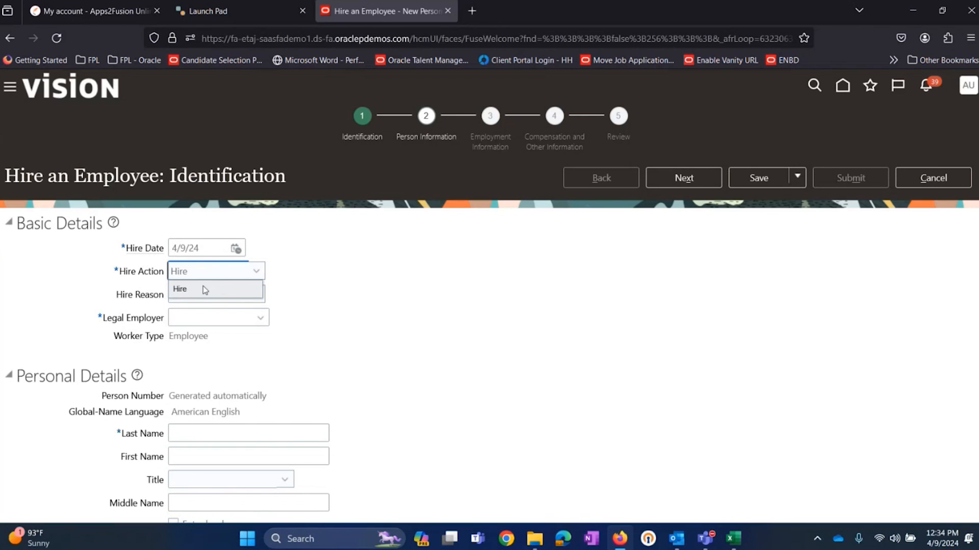
left_click(205, 290)
left_click(200, 296)
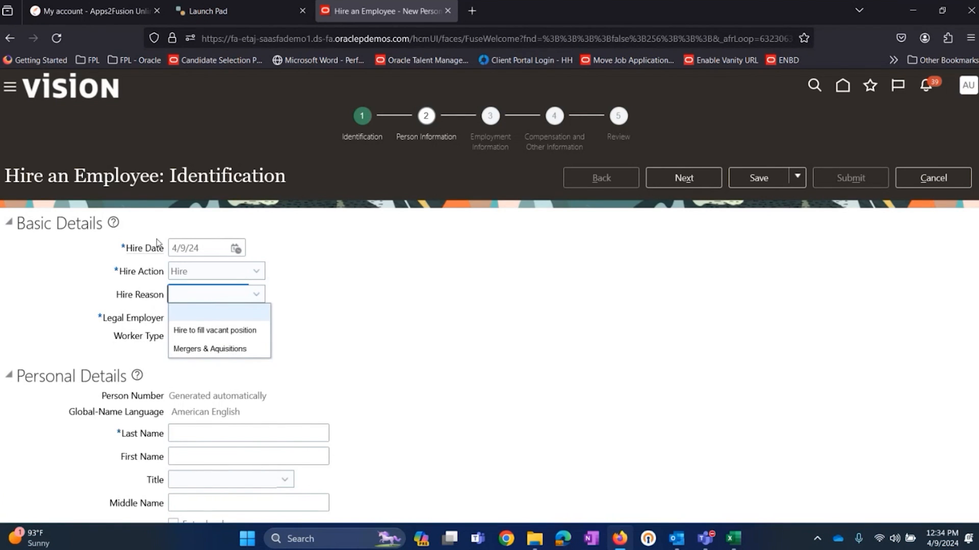
left_click(213, 332)
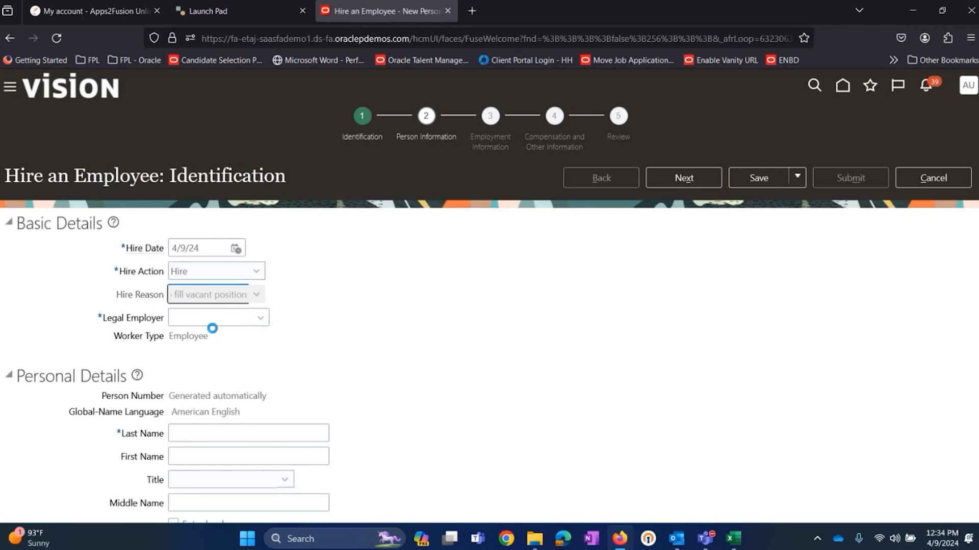
Step: Examine the Legal Employer field and switch to Sheet2 of the Excel workbook, which holds the enterprise structure
left_click(371, 324)
double_click(100, 318)
left_click_drag(116, 326, 167, 323)
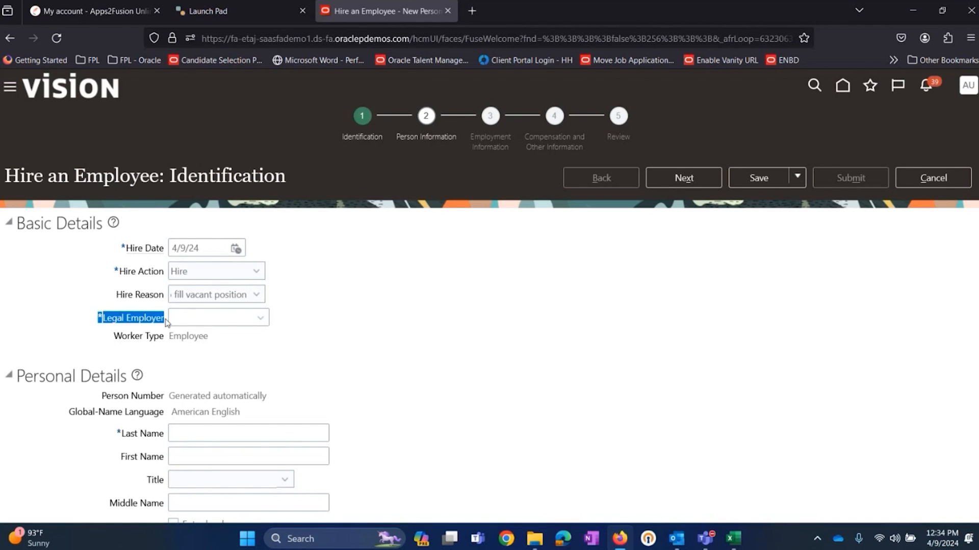
left_click(101, 331)
left_click_drag(99, 317, 165, 321)
key("alt+Tab")
left_click(142, 502)
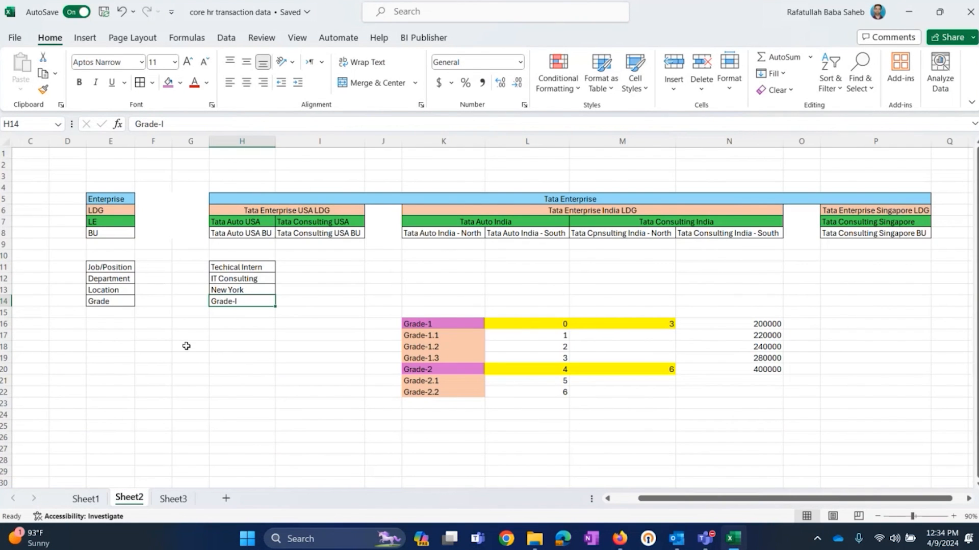
Step: Examine the Tata Auto USA and Tata Consulting USA entries in the LE row under Tata Enterprise USA LDG
double_click(251, 222)
left_click_drag(262, 222, 184, 220)
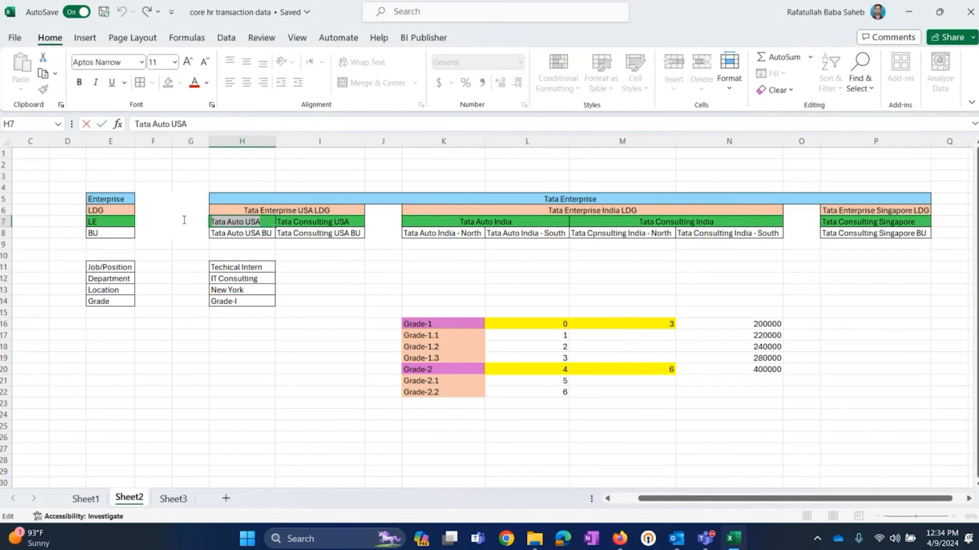
left_click(323, 219)
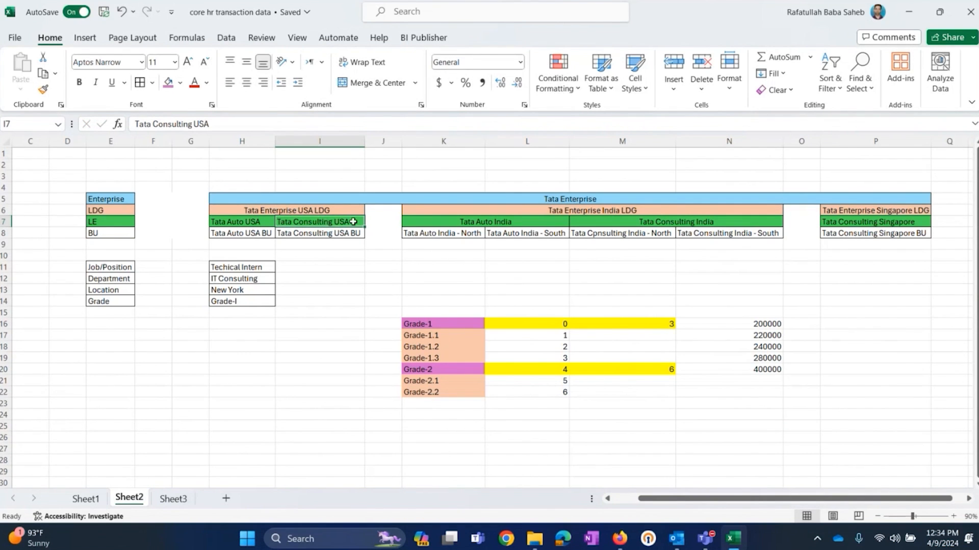
left_click_drag(358, 221, 271, 223)
key("Escape")
double_click(249, 222)
double_click(270, 222)
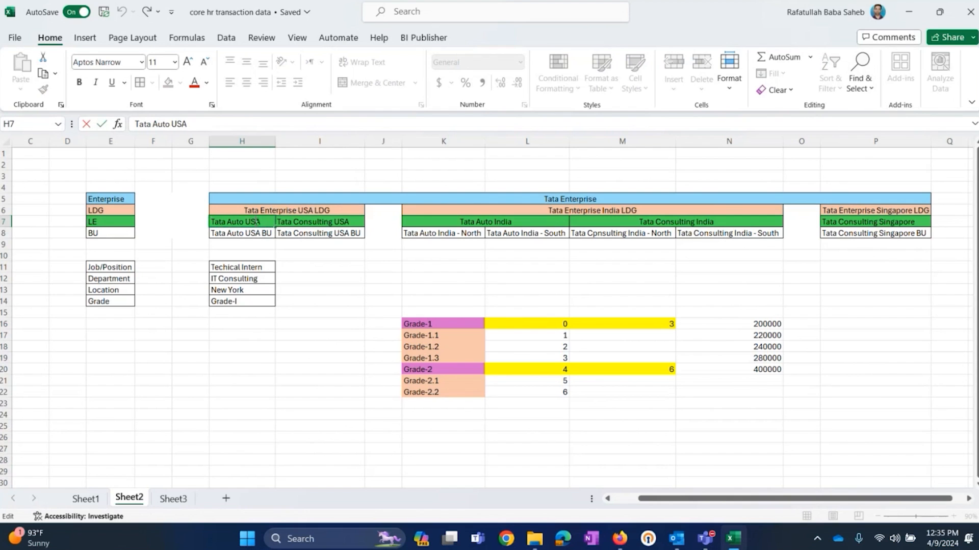
left_click_drag(256, 221, 211, 223)
left_click(261, 223)
left_click_drag(264, 223, 210, 222)
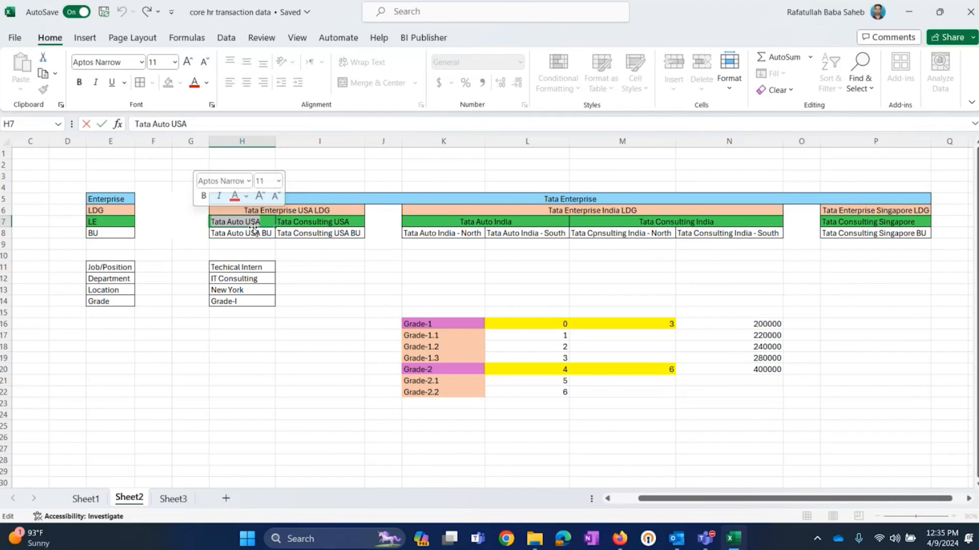
left_click(293, 224)
left_click(255, 221)
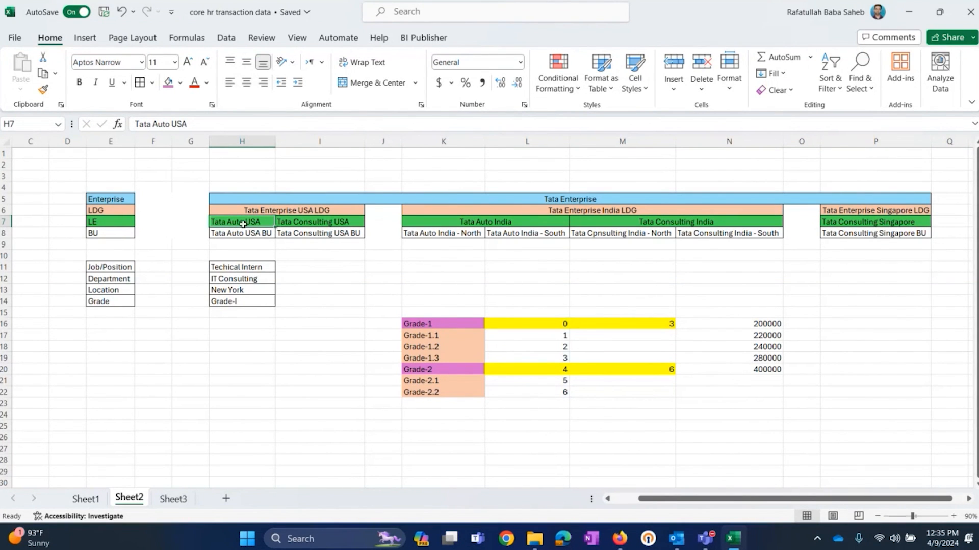
double_click(266, 222)
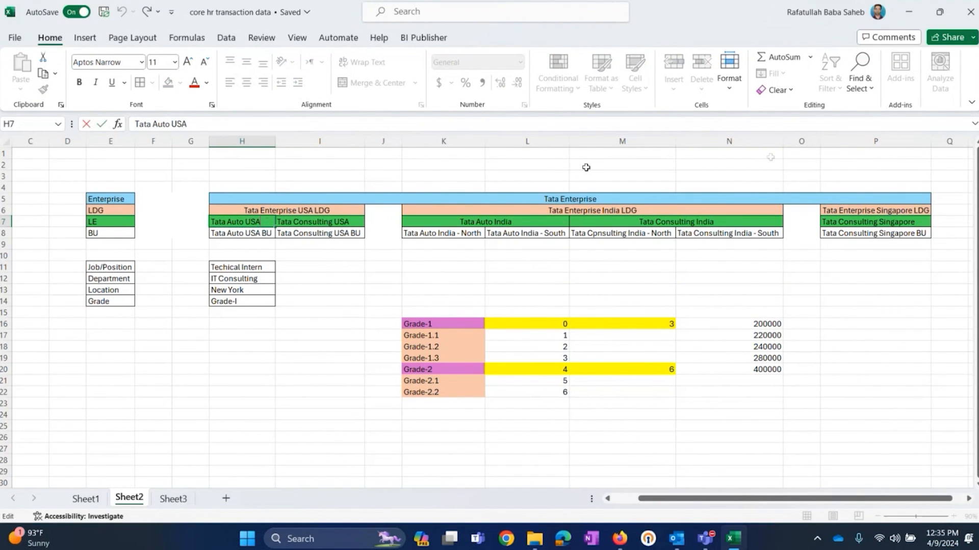
left_click_drag(263, 222, 189, 218)
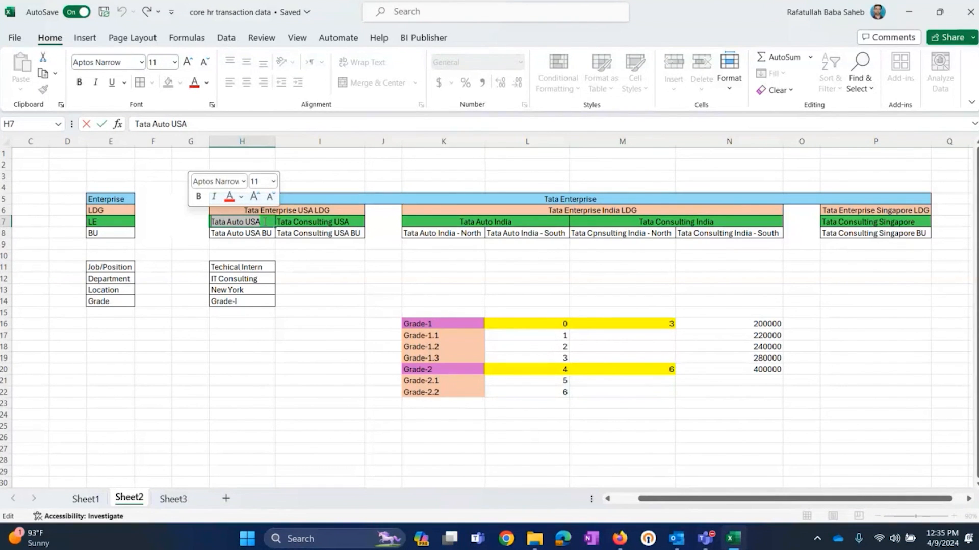
key("Escape")
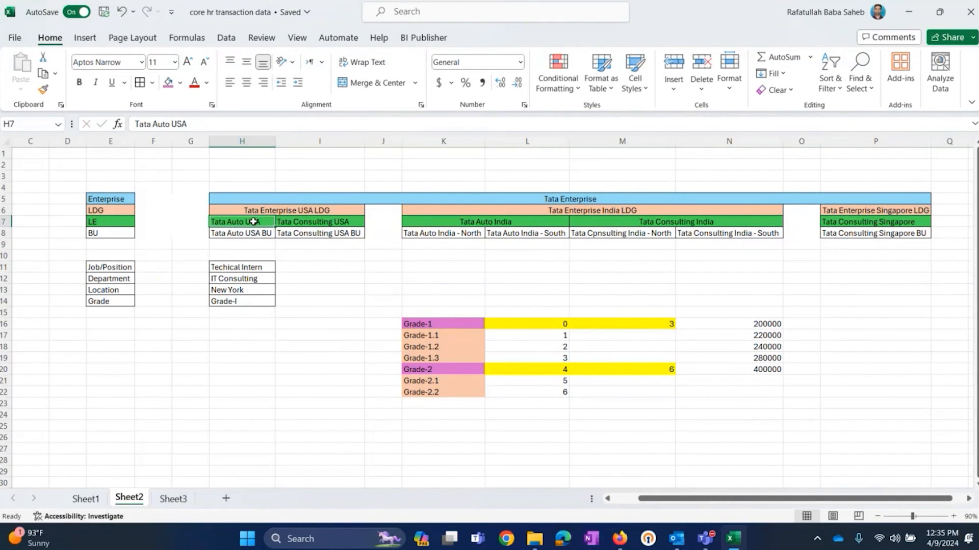
Step: Copy the legal entity name Tata Auto USA from cell H7 of Sheet2 in Excel for the Legal Employer field
key("alt+Tab")
left_click(149, 317)
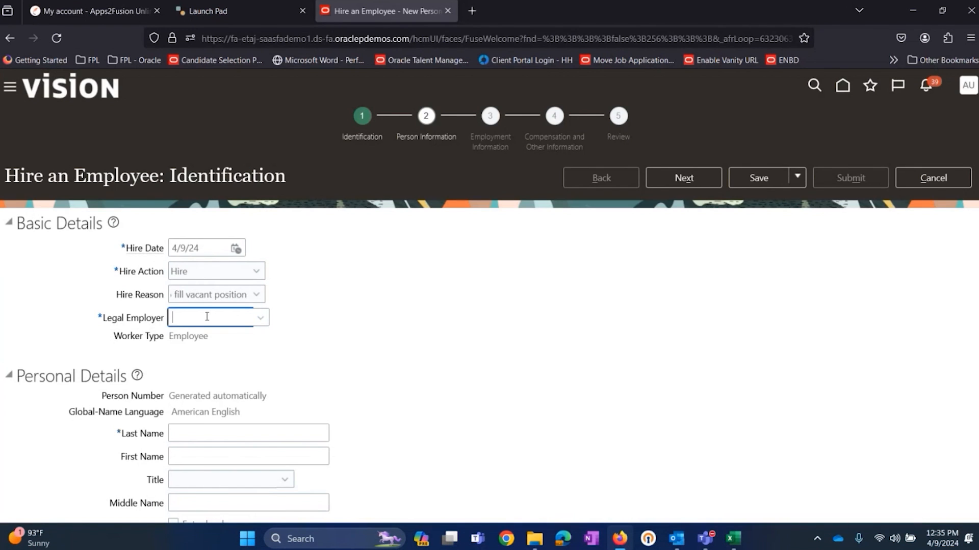
key("alt+Tab")
double_click(260, 223)
left_click_drag(261, 222, 211, 222)
right_click(230, 221)
left_click(263, 255)
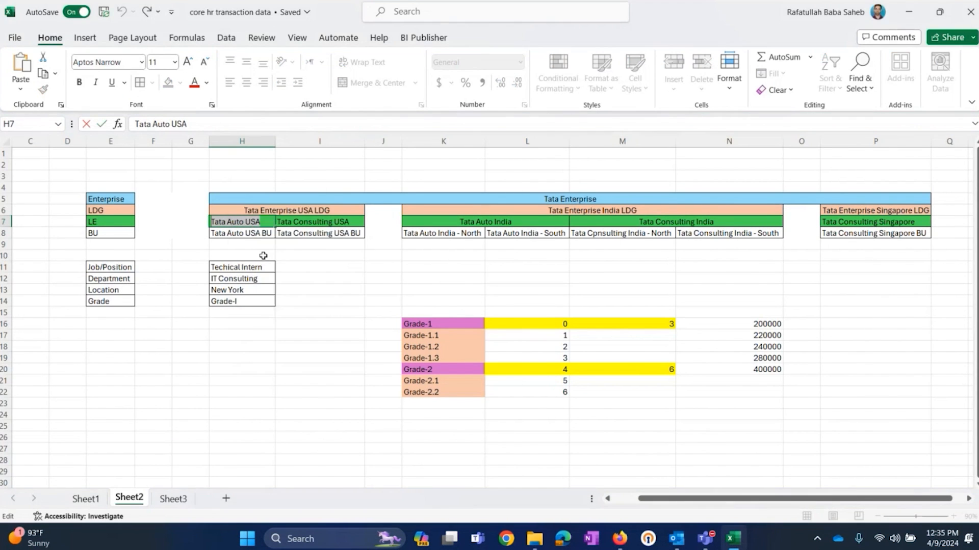
key("alt+Tab")
key("alt+Tab")
left_click(284, 221)
left_click(257, 221)
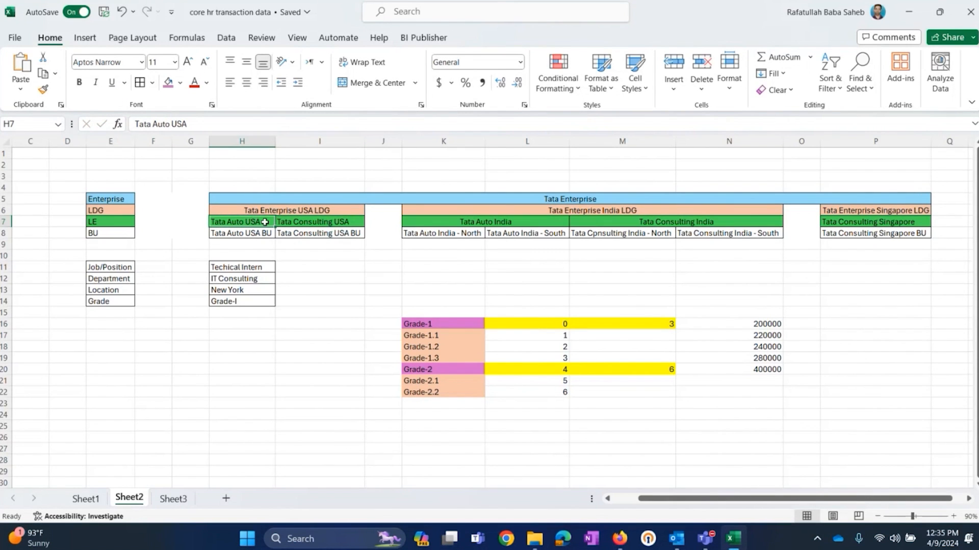
Step: Switch to Oracle Fusion in Firefox, search the legal employers for Tata Auto USA, and select the matching row
key("alt+Tab")
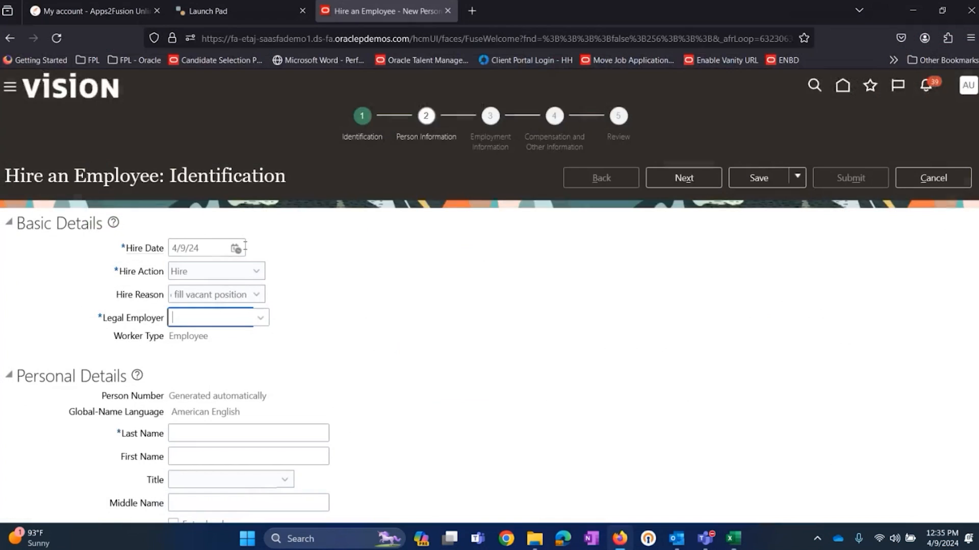
left_click(260, 320)
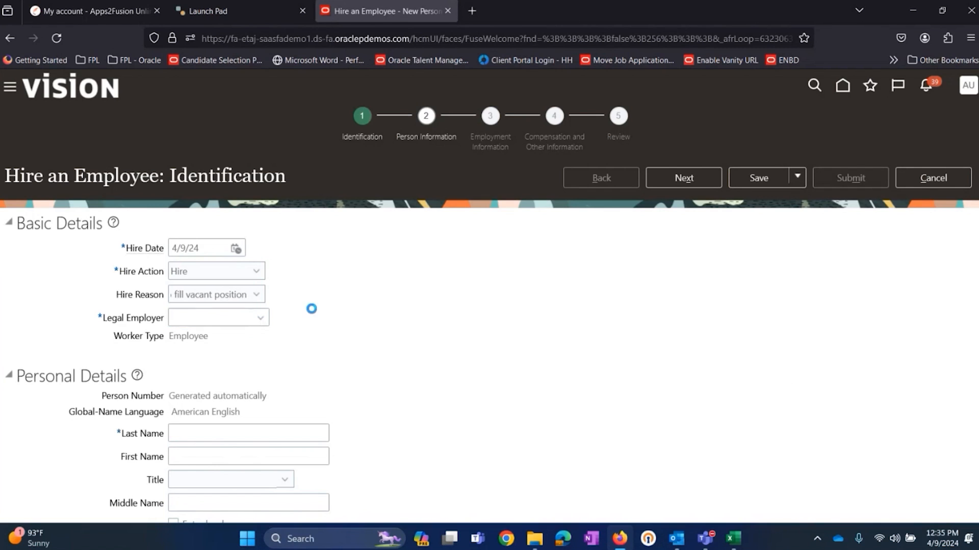
left_click(201, 301)
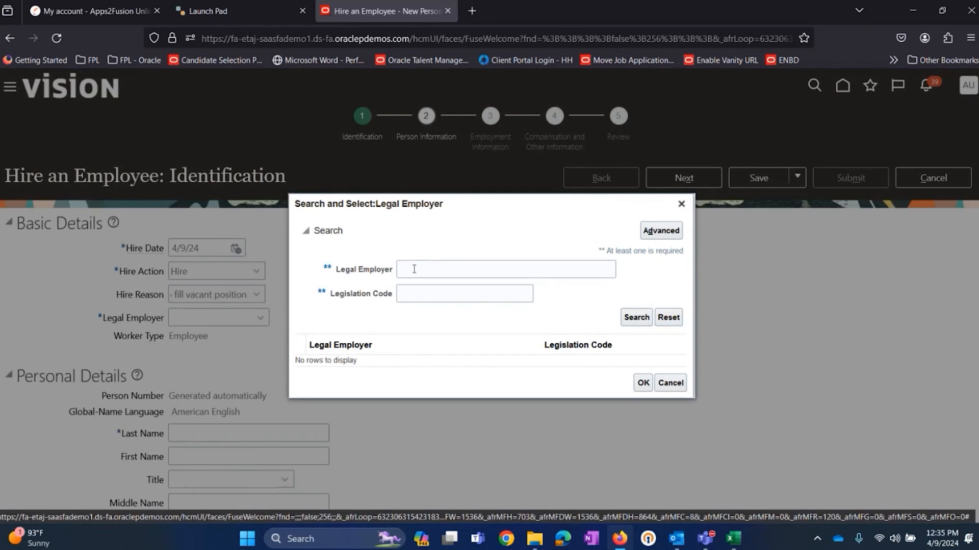
key("ctrl+v")
left_click(632, 318)
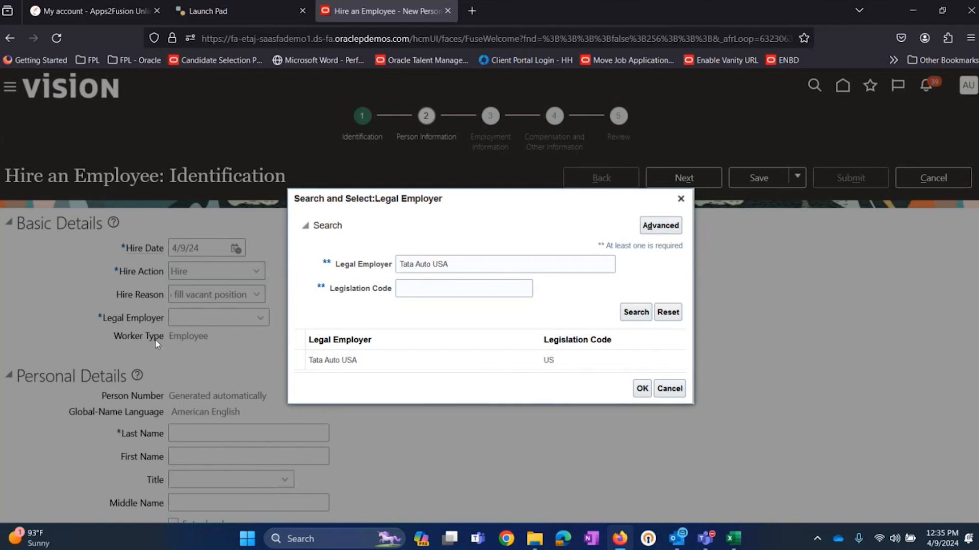
left_click(344, 361)
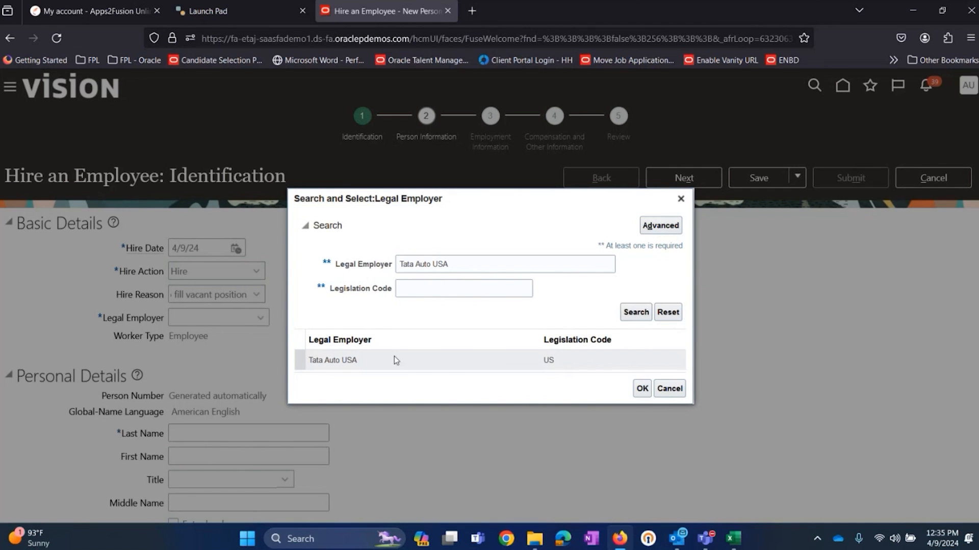
left_click(426, 363)
Step: Check Tata Auto USA against the legal entity in Excel's Sheet2 and apply it as the Legal Employer in Oracle Fusion
left_click(732, 540)
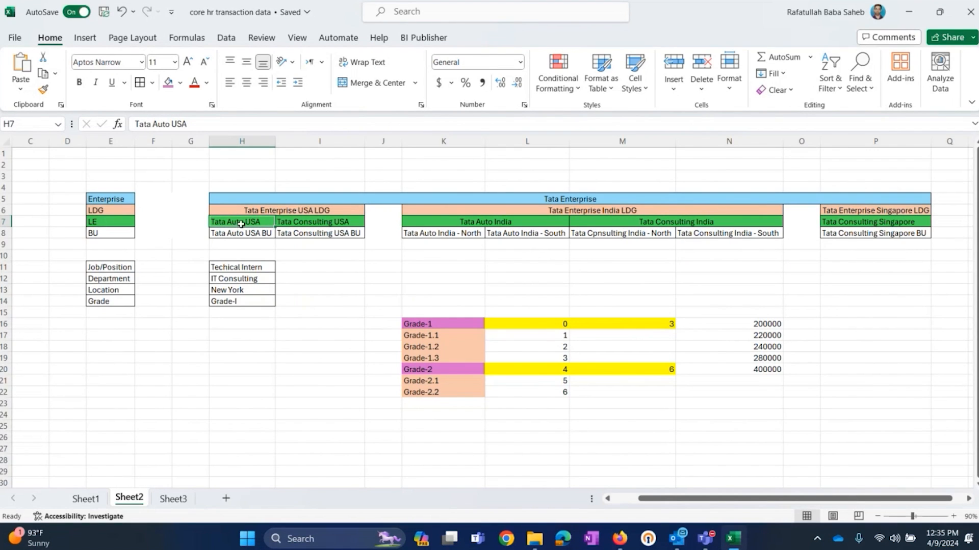
key("alt+Tab")
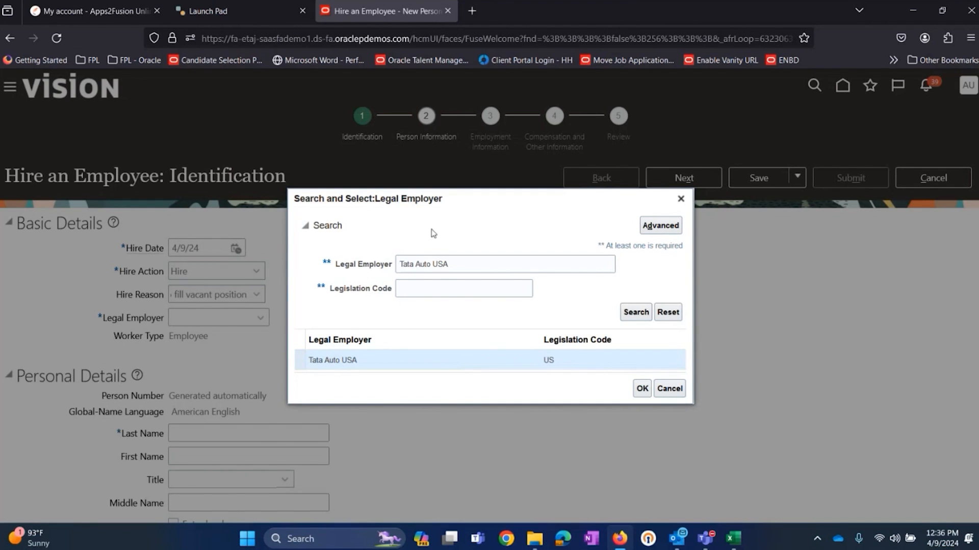
left_click_drag(471, 266, 312, 280)
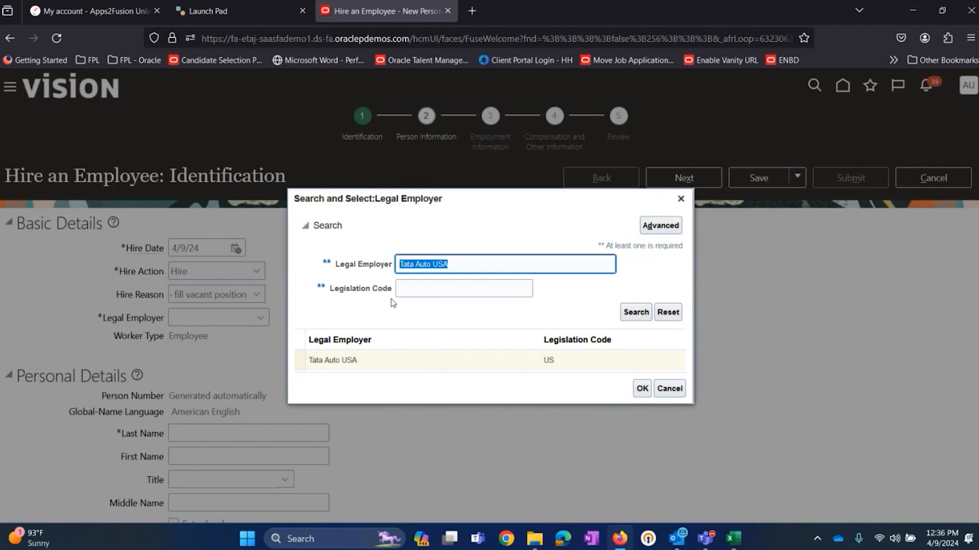
left_click(419, 365)
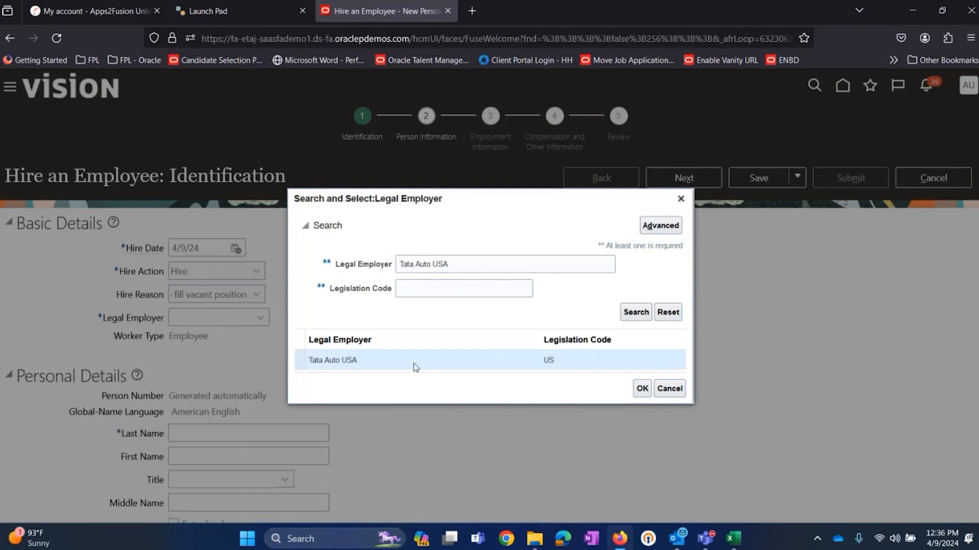
left_click(479, 263)
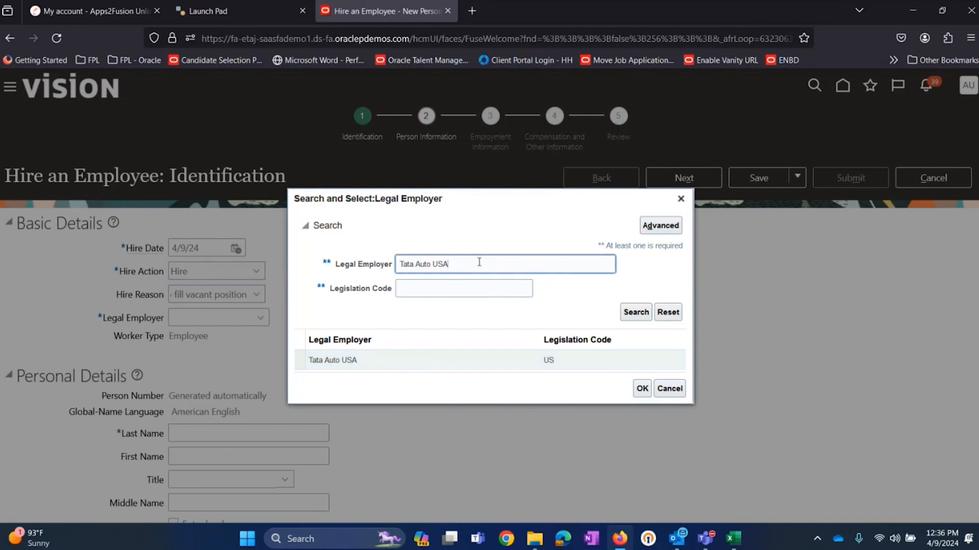
left_click(445, 359)
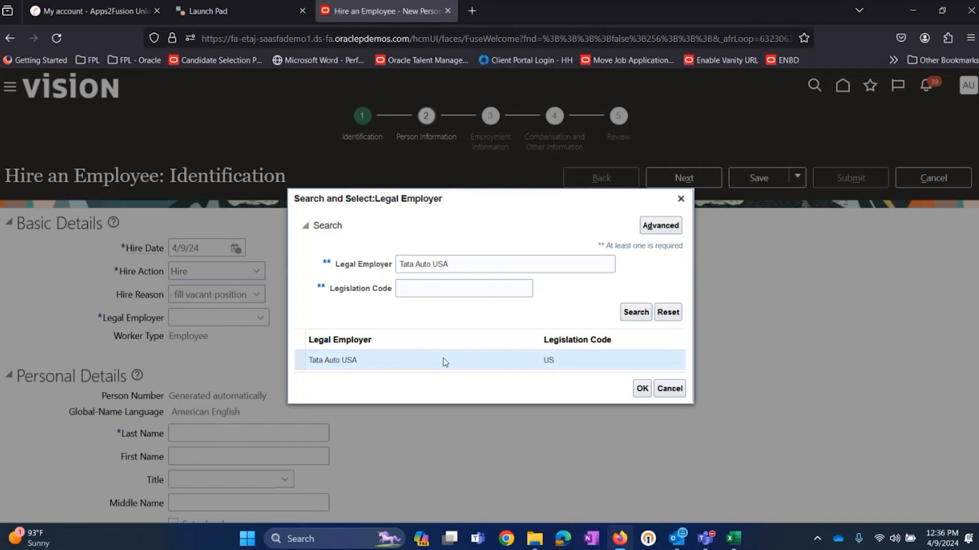
left_click(465, 265)
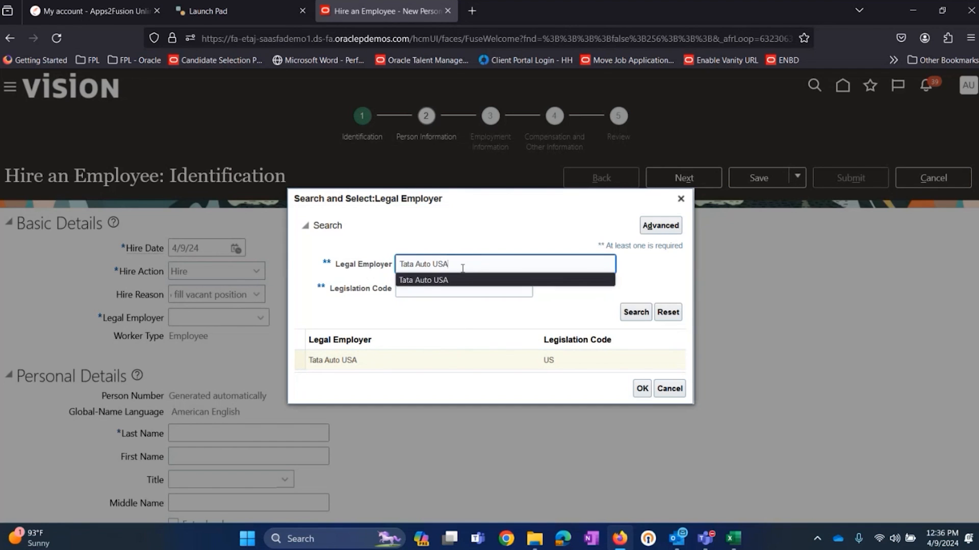
double_click(441, 360)
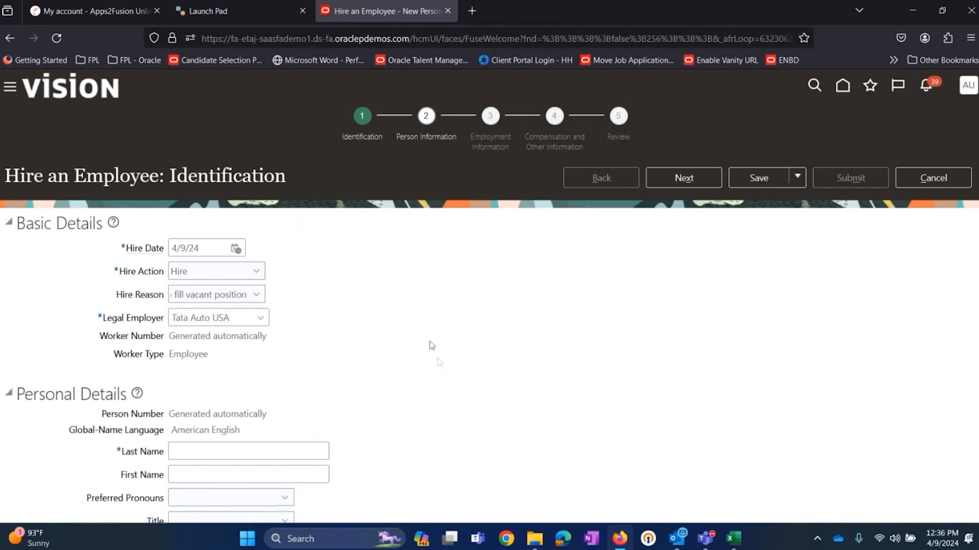
scroll(434, 357, "down", 2)
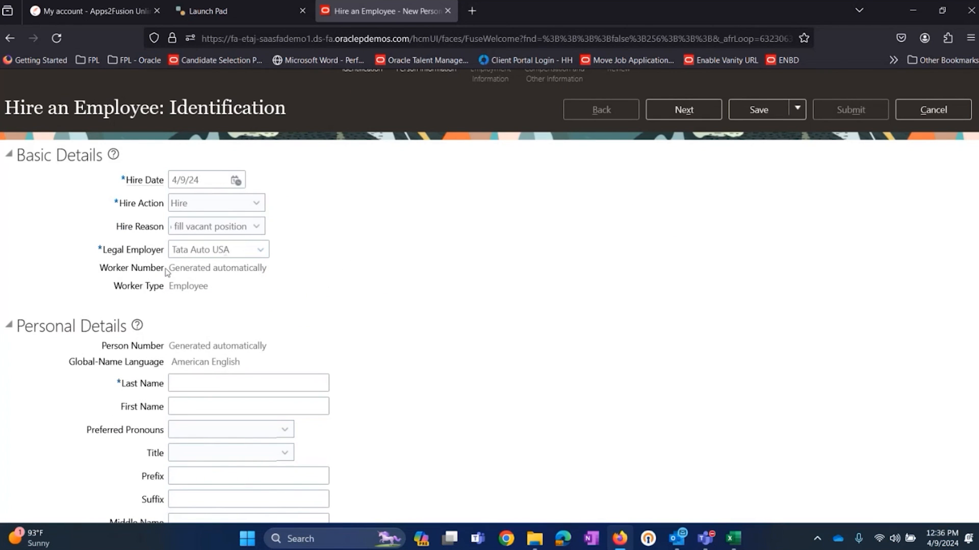
Step: Examine the Worker Number and Worker Type entries under Basic Details
left_click_drag(101, 269, 265, 281)
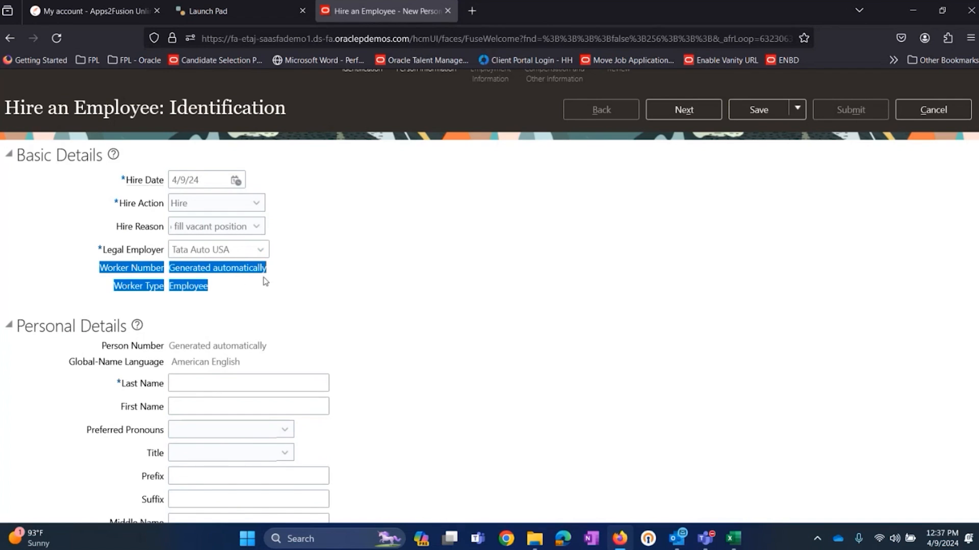
left_click(510, 276)
left_click_drag(113, 285, 100, 269)
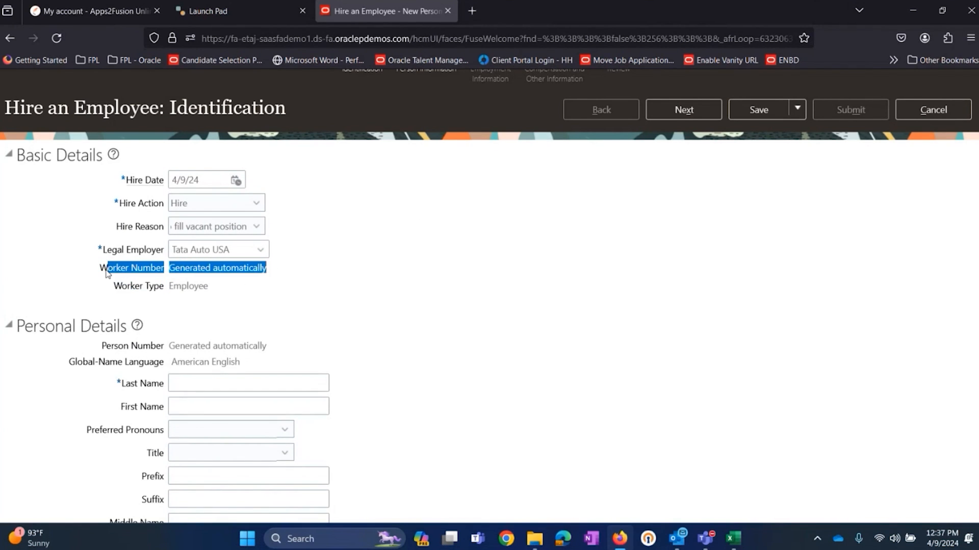
left_click(212, 300)
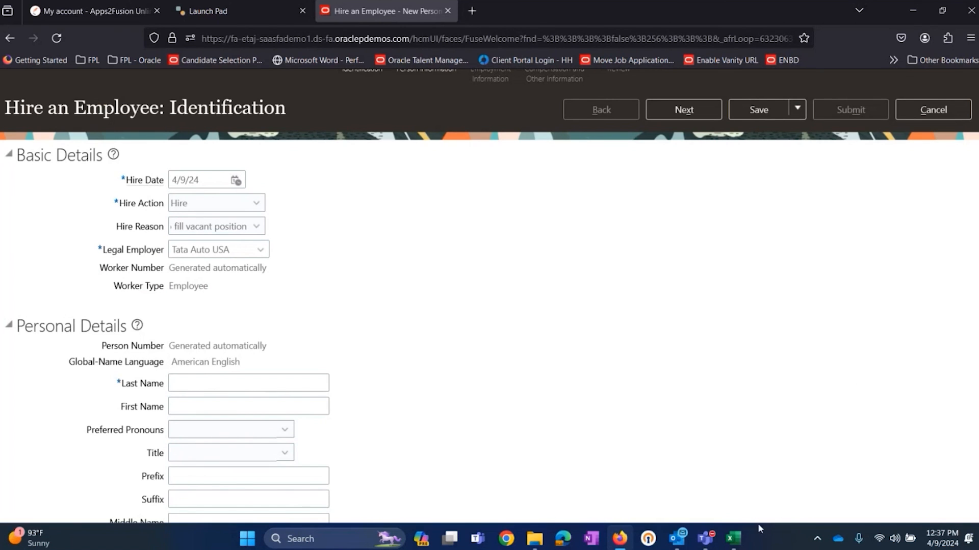
Step: Switch to Sheet1 of the Excel checklist, check the Manage Enterprise HCM Information task for Enterprise, and return to Oracle Fusion in Firefox
left_click(733, 538)
left_click(86, 499)
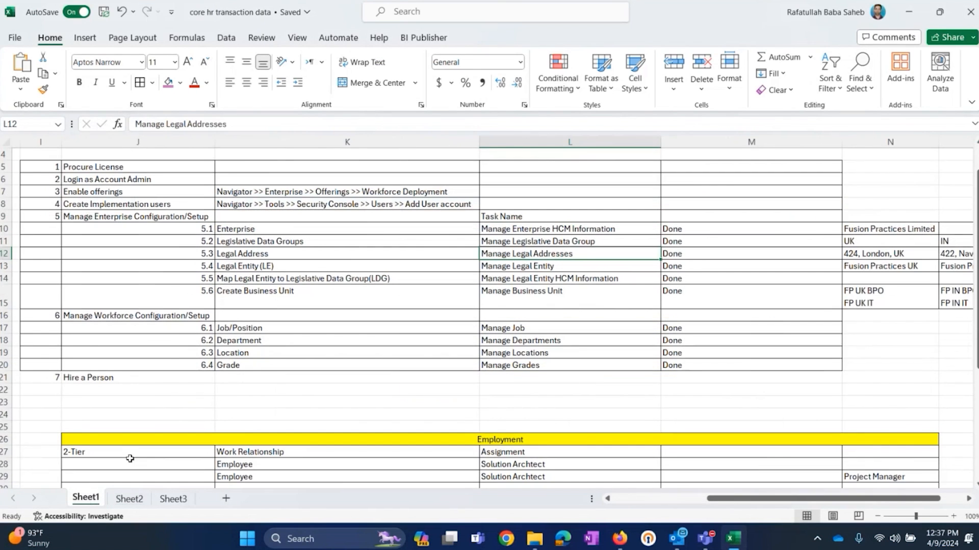
left_click(445, 230)
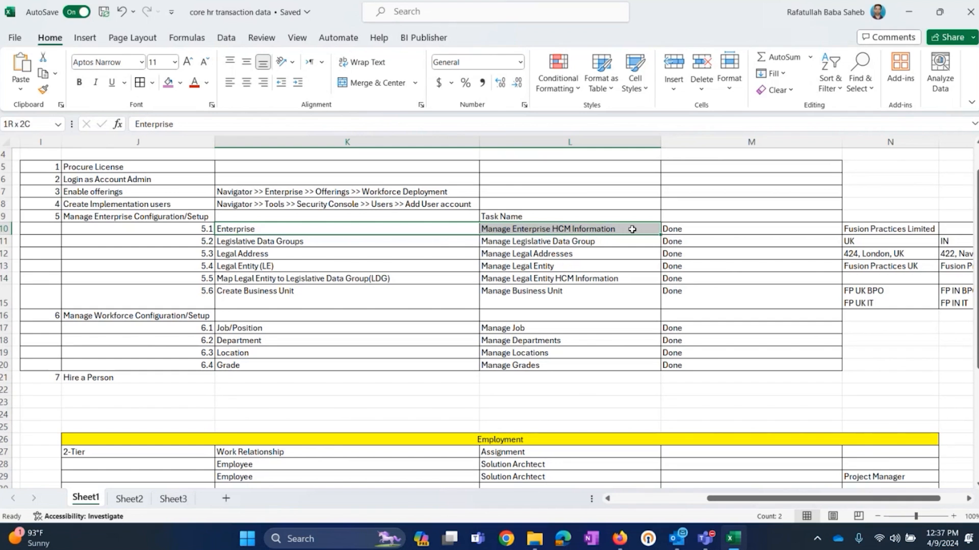
left_click(908, 11)
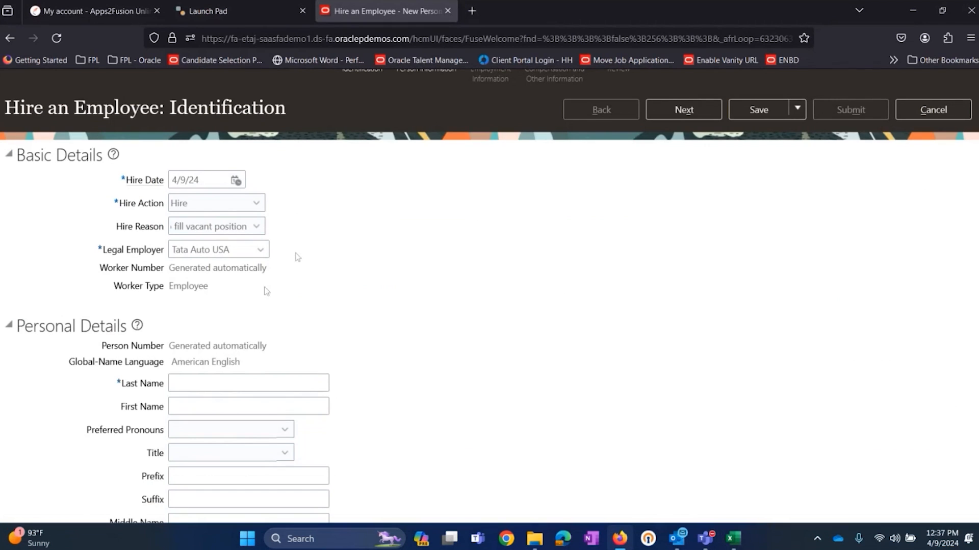
Step: Compare the Worker Number entry under Basic Details with the Person Number entry under Personal Details
left_click_drag(267, 267, 162, 268)
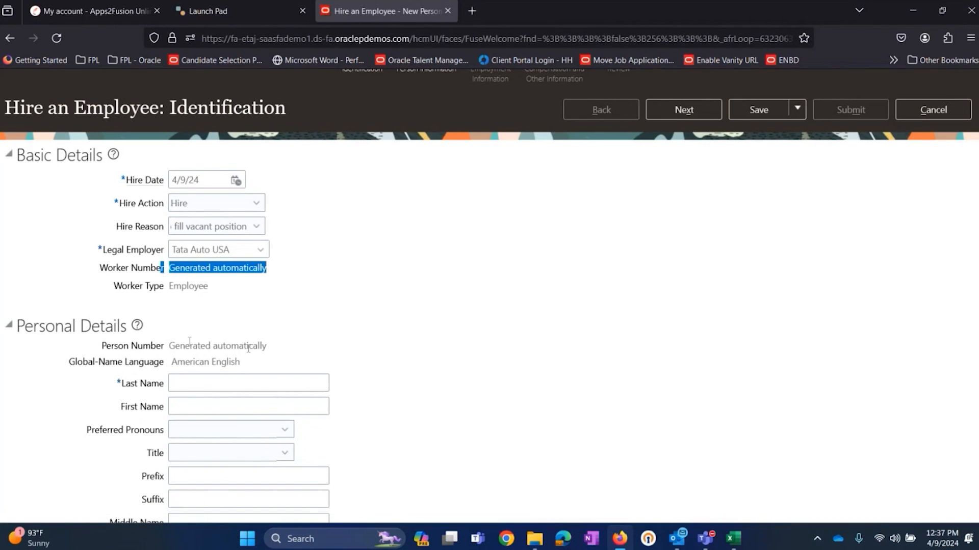
left_click_drag(266, 346, 151, 347)
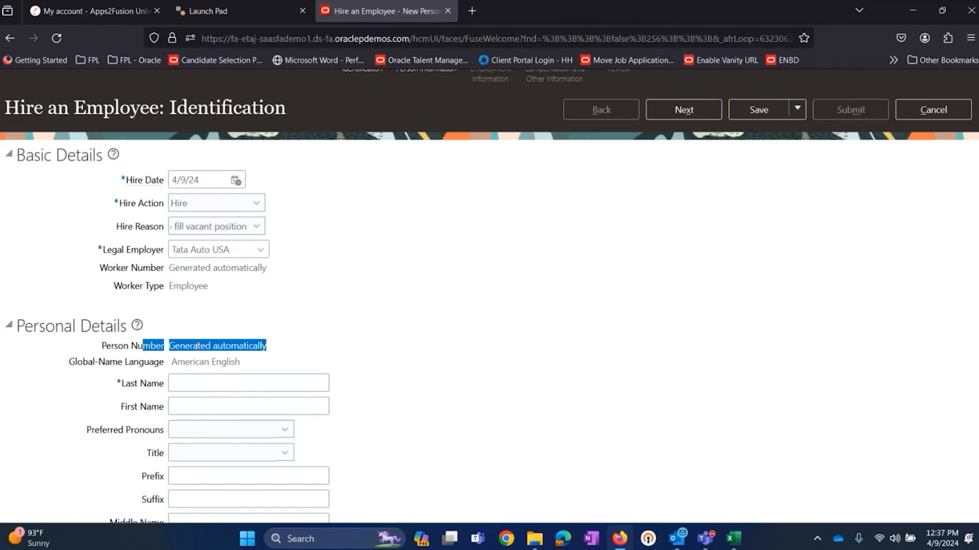
left_click(220, 346)
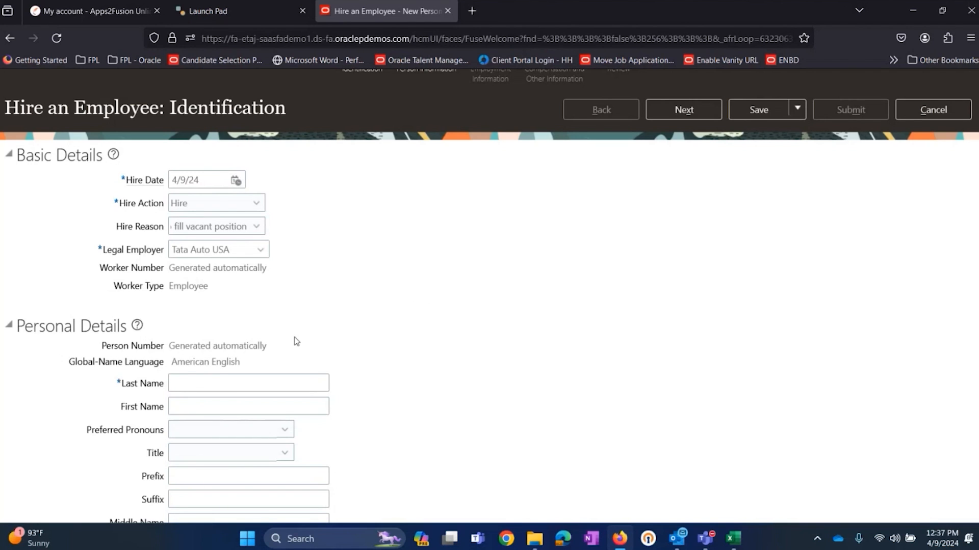
left_click_drag(266, 267, 186, 286)
left_click_drag(267, 346, 168, 355)
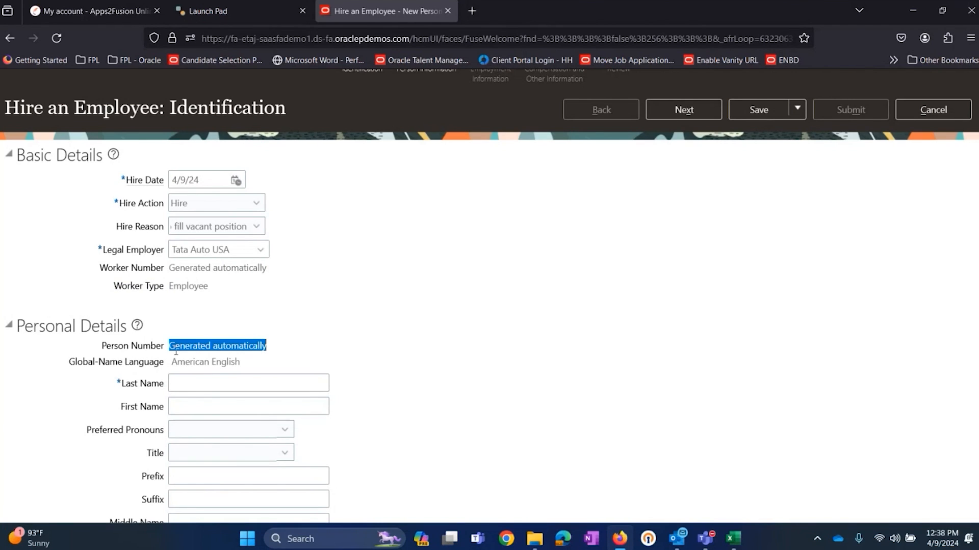
left_click(289, 316)
Step: Enter the employee's last name under Personal Details, leaving First Name blank
scroll(289, 315, "down", 3)
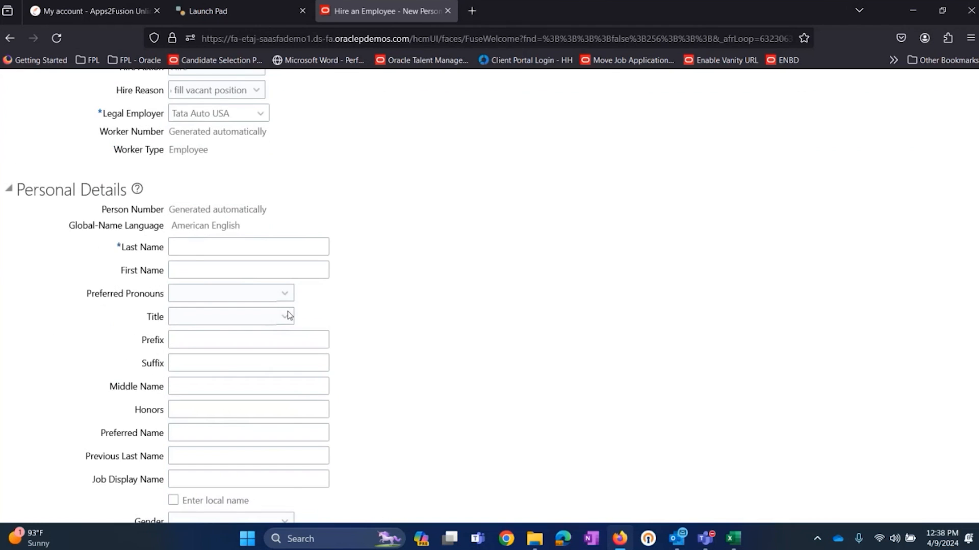
scroll(221, 266, "down", 3)
scroll(219, 268, "up", 4)
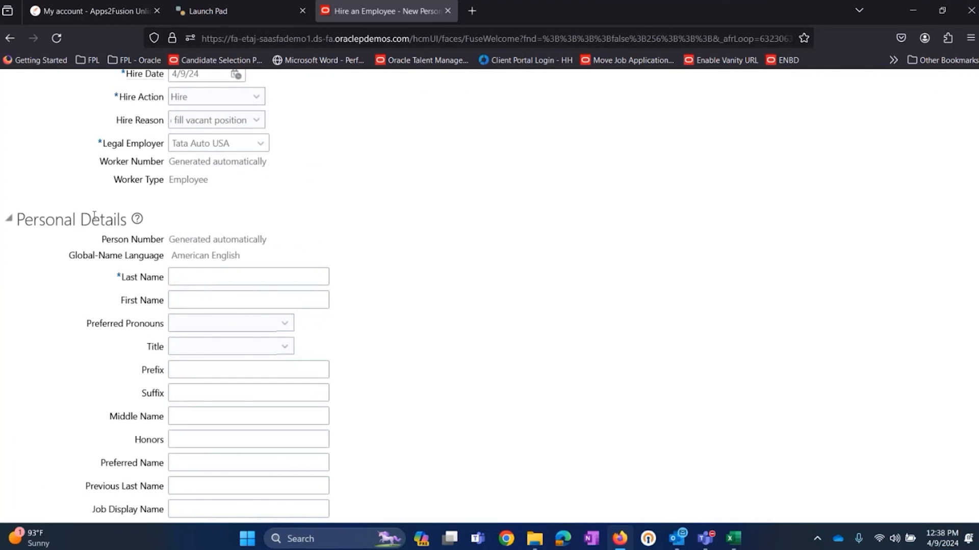
left_click(210, 278)
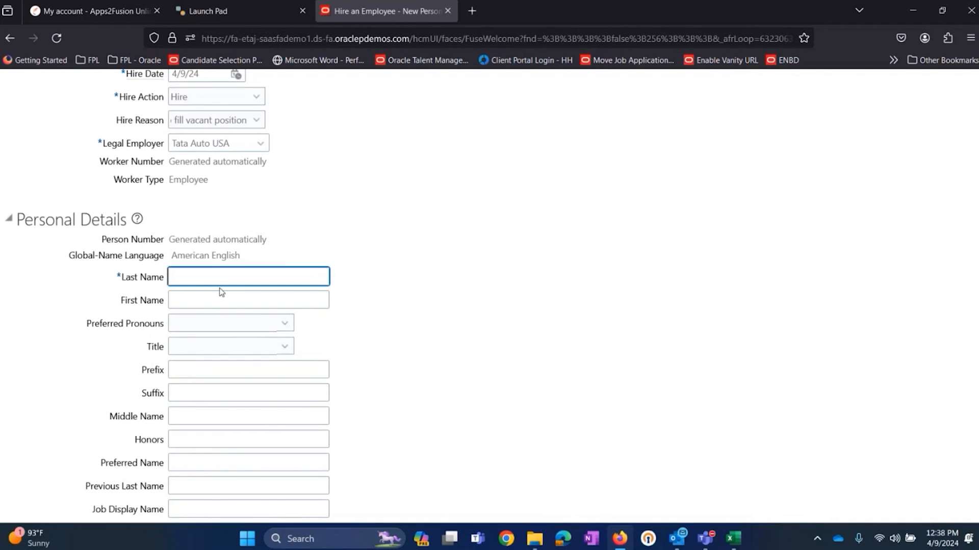
type("Joh")
key("BackSpace")
key("BackSpace")
key("BackSpace")
key("BackSpace")
key("BackSpace")
type("Anthonyu")
key("BackSpace")
key("Tab")
key("Tab")
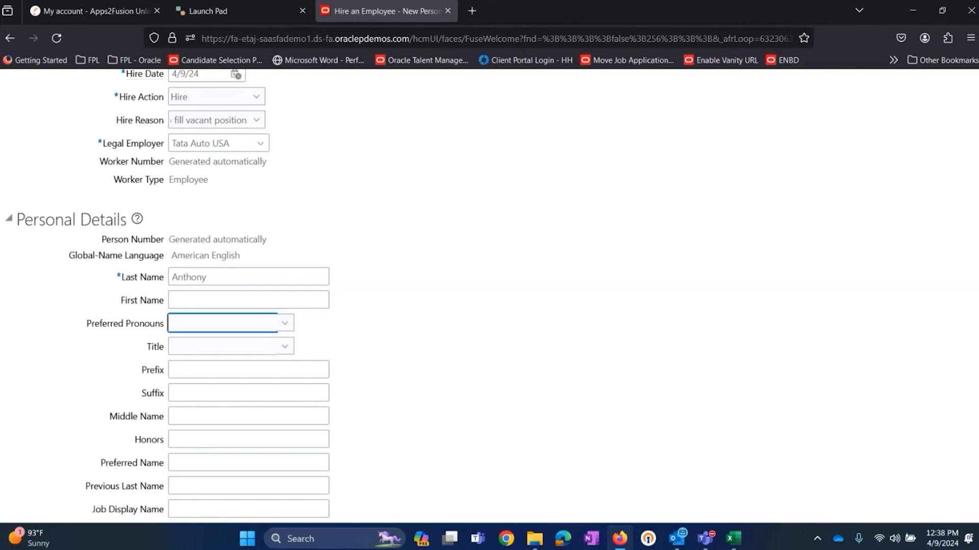
Step: Set the employee's Gender to Male and fill in the date of birth
scroll(146, 283, "down", 5)
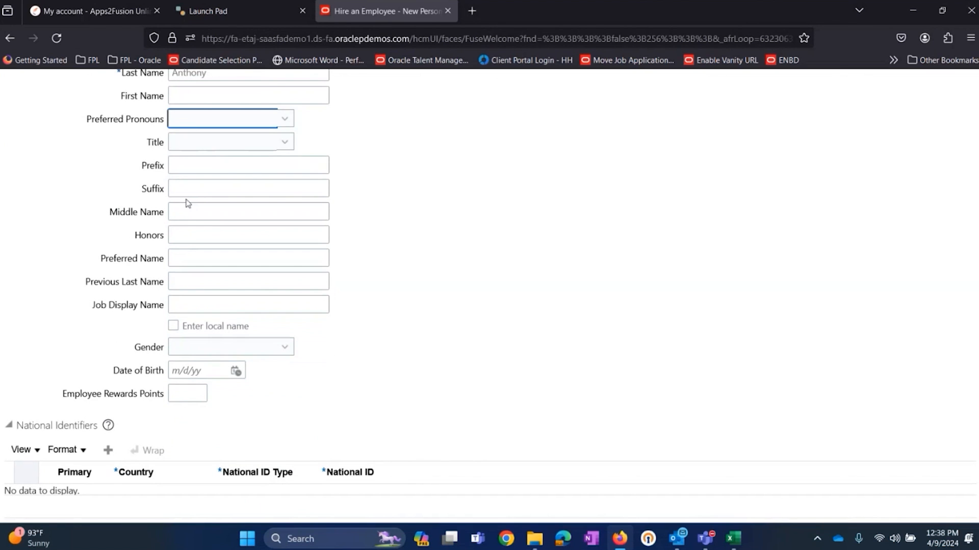
scroll(112, 212, "up", 3)
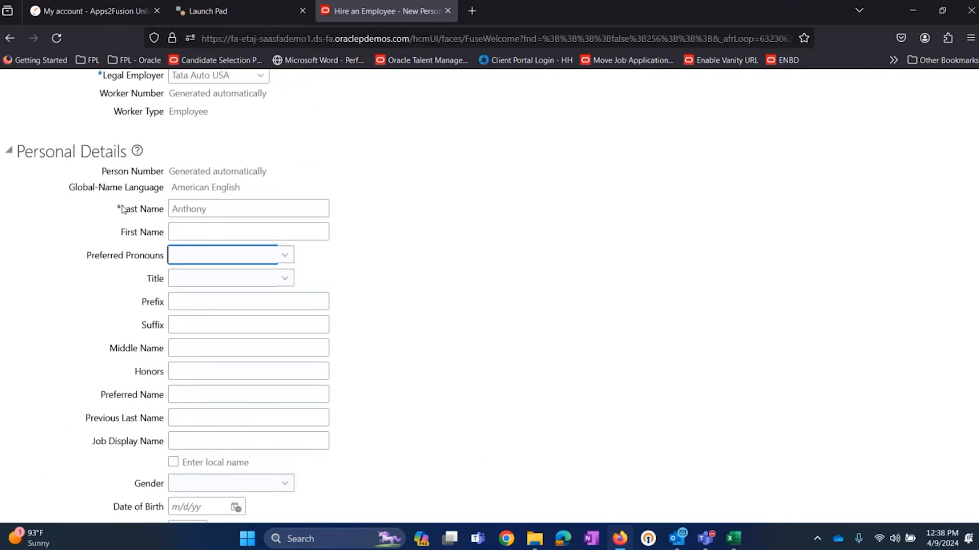
scroll(130, 402, "down", 3)
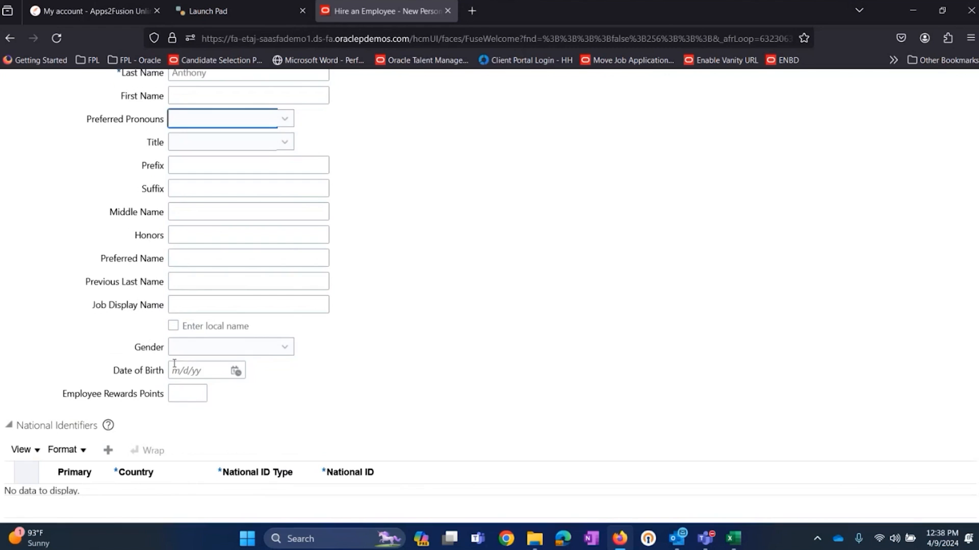
left_click(271, 348)
left_click(240, 401)
left_click(342, 370)
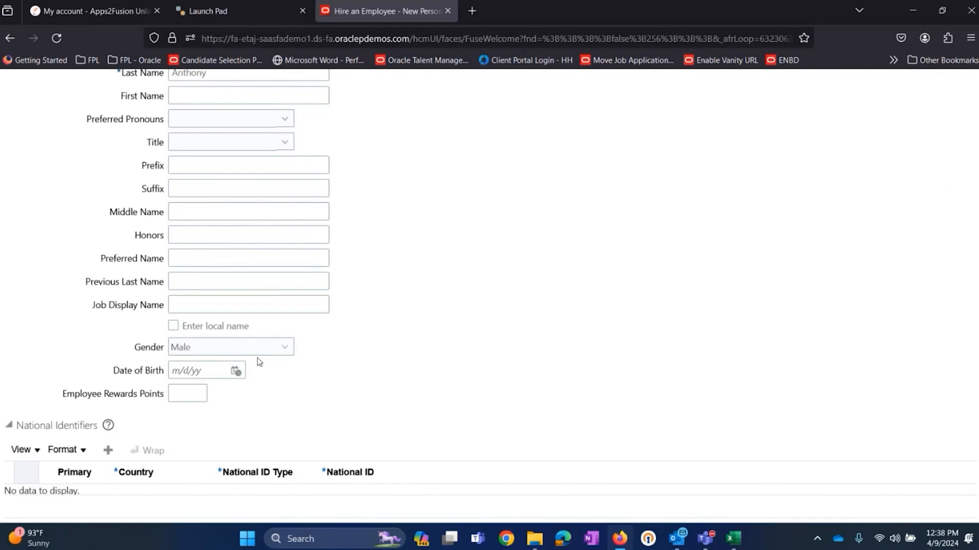
left_click(209, 370)
type("01")
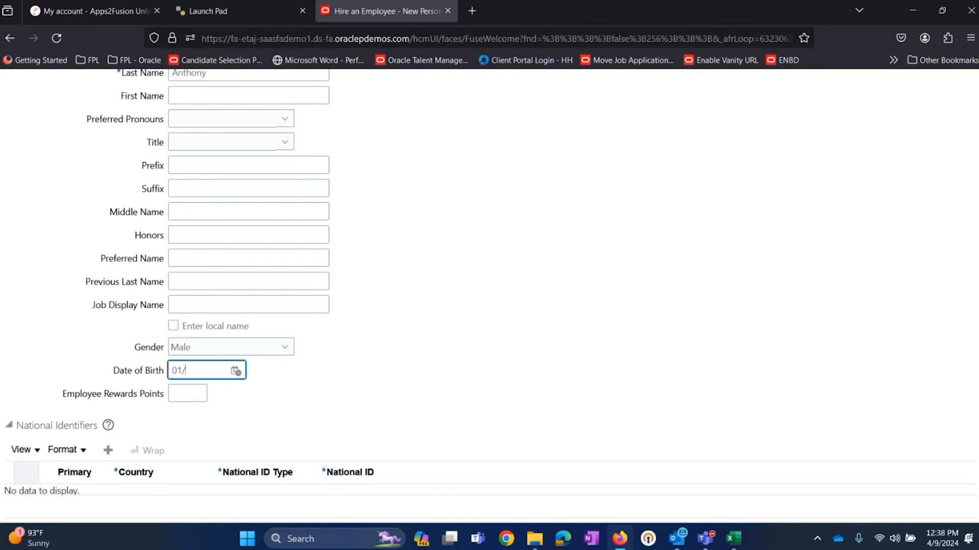
type("/01")
left_click(519, 369)
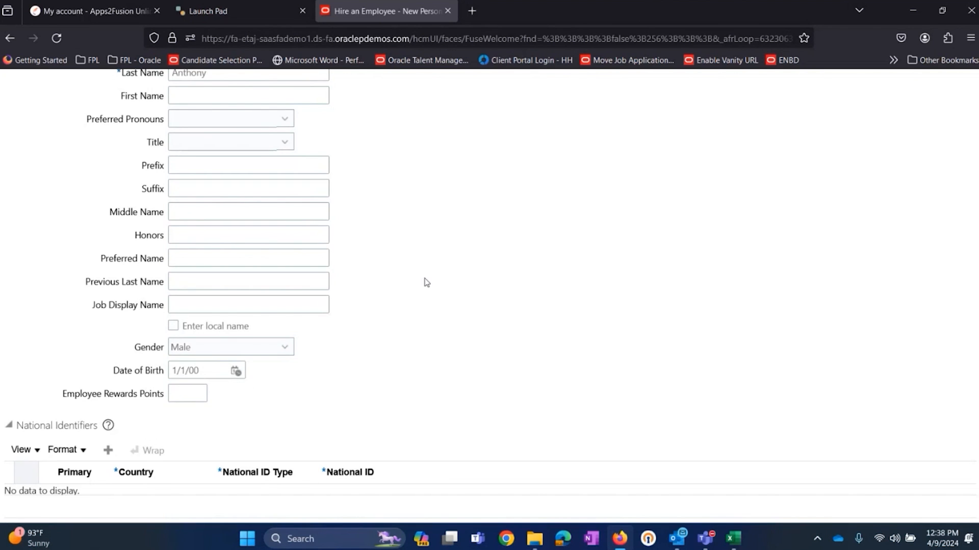
Step: Review the Personal Details and National Identifiers sections and continue to the Person Information stage
scroll(426, 280, "up", 4)
scroll(120, 367, "down", 4)
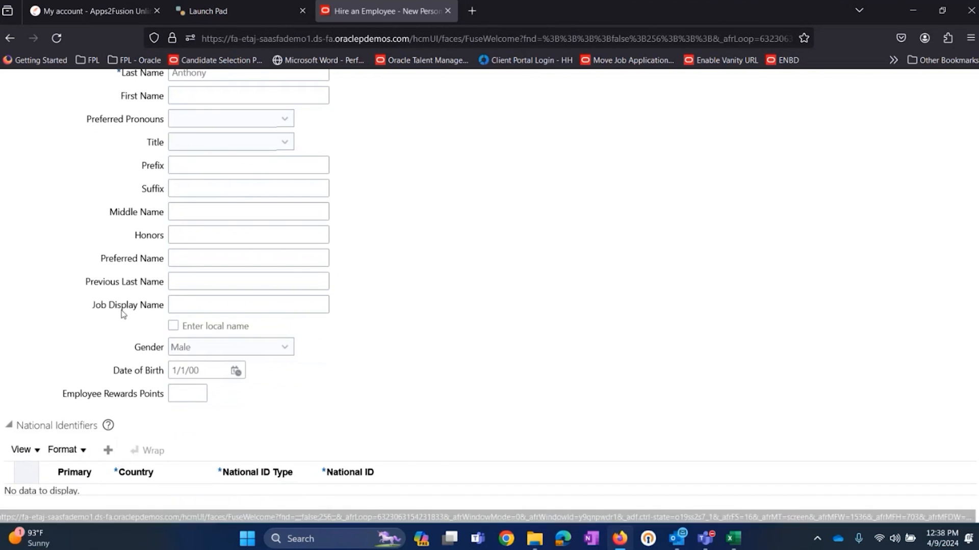
scroll(127, 290, "up", 3)
scroll(132, 288, "down", 3)
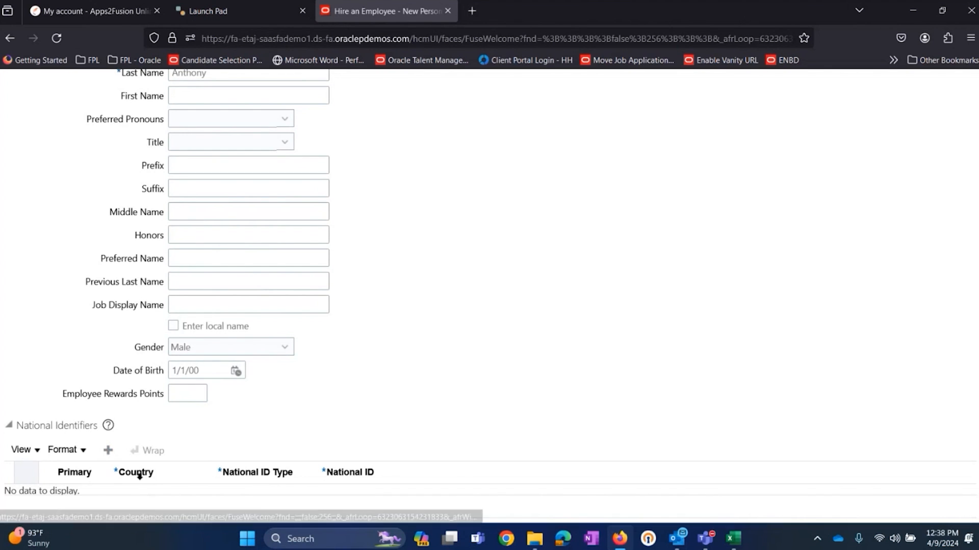
scroll(547, 355, "up", 6)
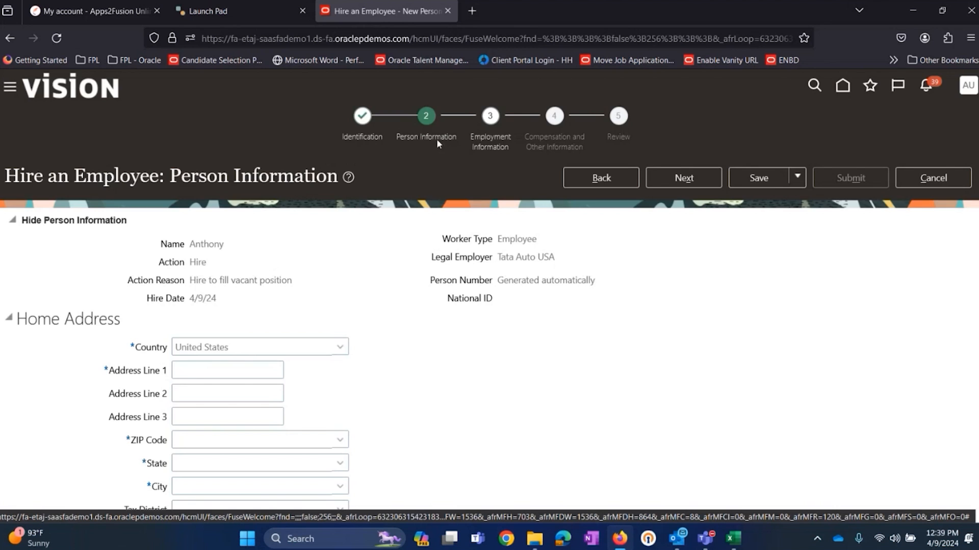
Step: Fill in the ZIP code and Address Line 1 of the employee's United States home address
scroll(423, 158, "down", 3)
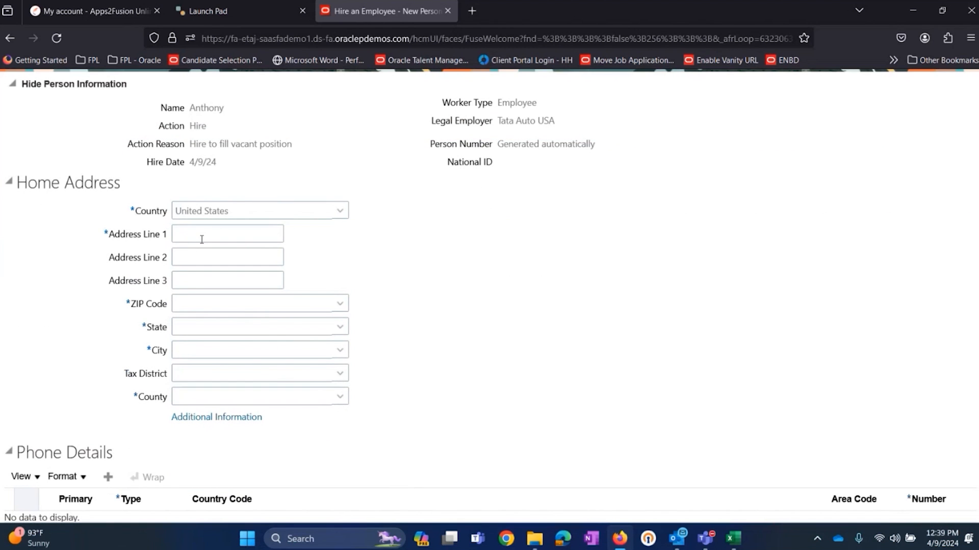
left_click(204, 303)
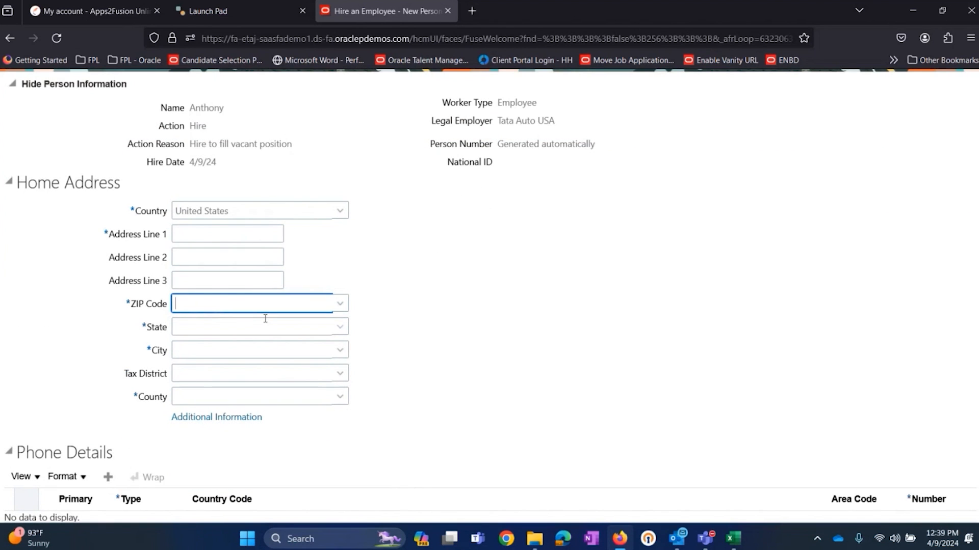
type("10000")
key("Tab")
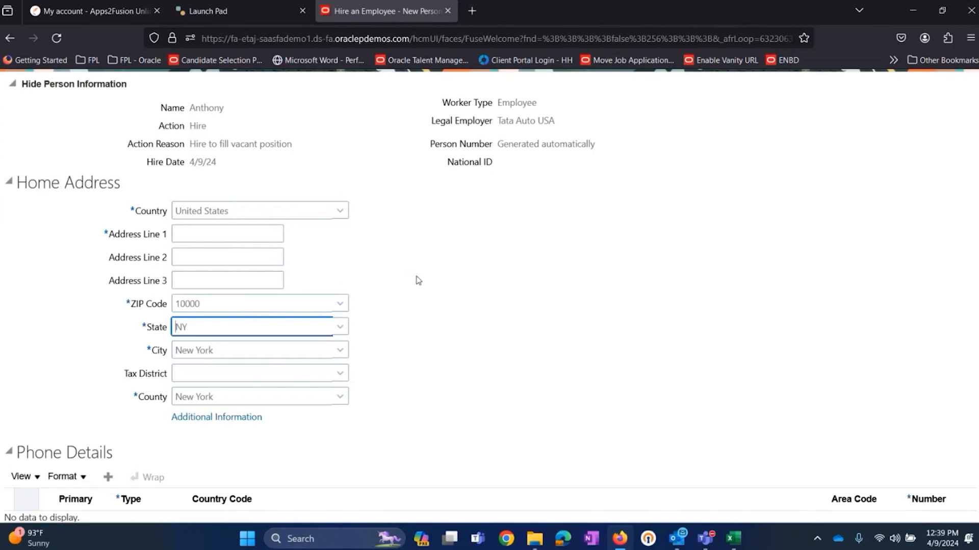
left_click(235, 348)
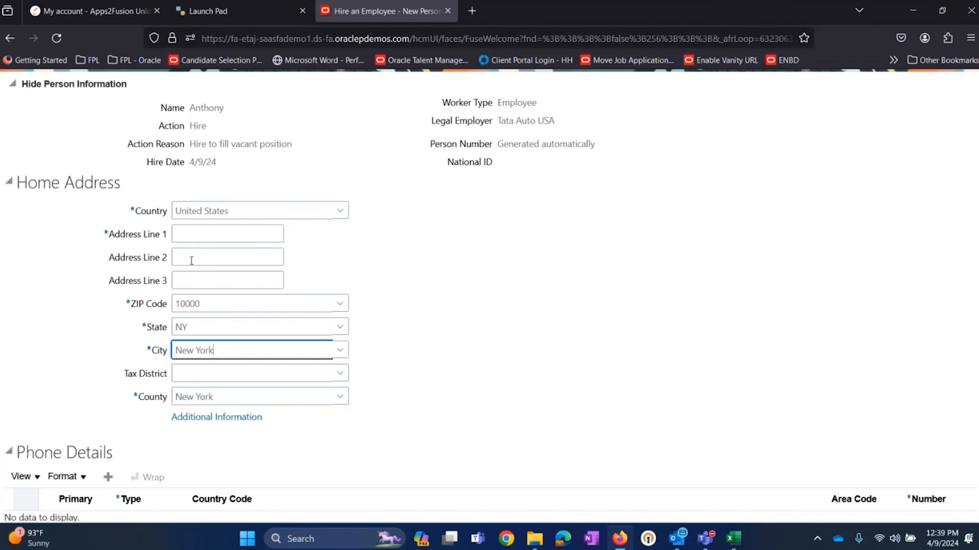
left_click(197, 233)
type("North Town")
left_click(538, 323)
Step: Review the Home Address, Phone Details, Email Details and Legislative Information sections of Person Information
scroll(537, 323, "down", 5)
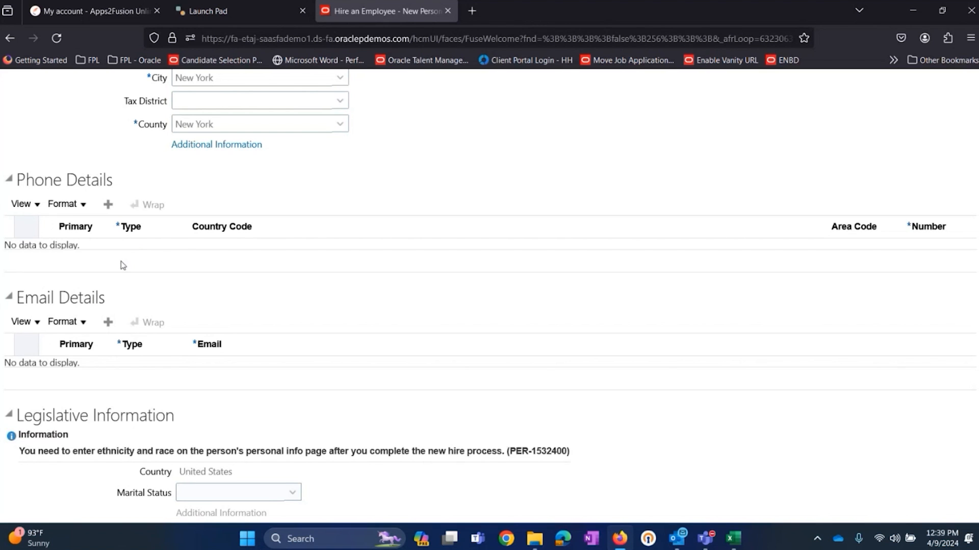
scroll(142, 278, "down", 2)
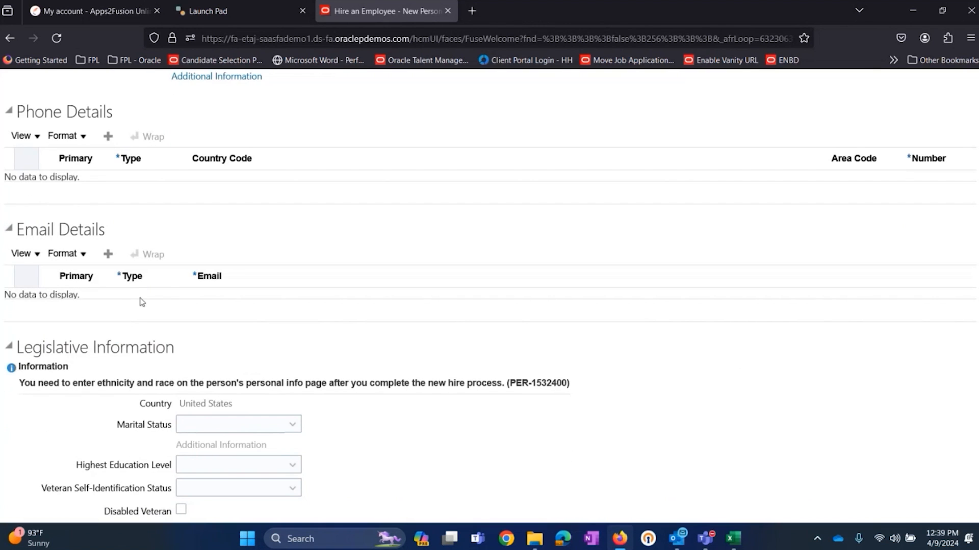
scroll(130, 293, "down", 4)
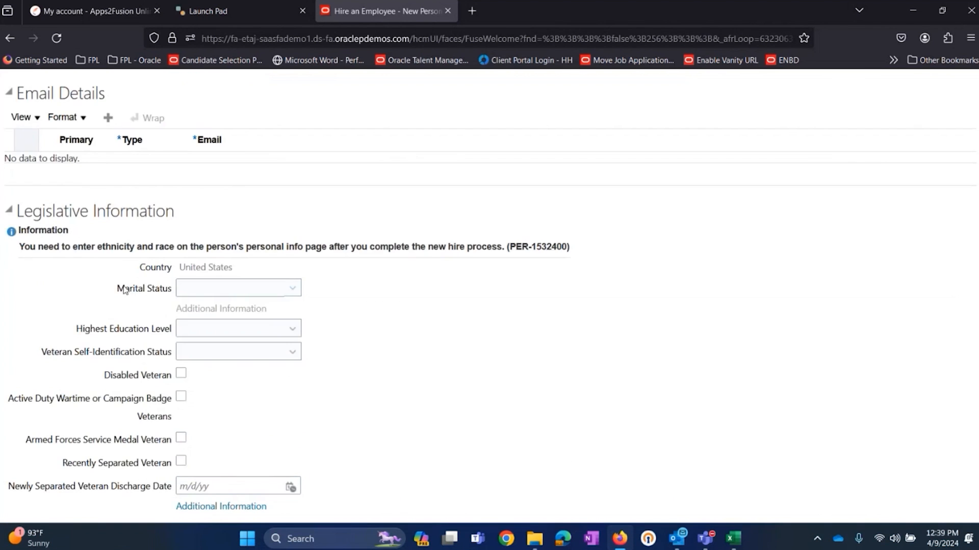
scroll(125, 291, "down", 3)
scroll(120, 360, "up", 10)
scroll(188, 339, "up", 10)
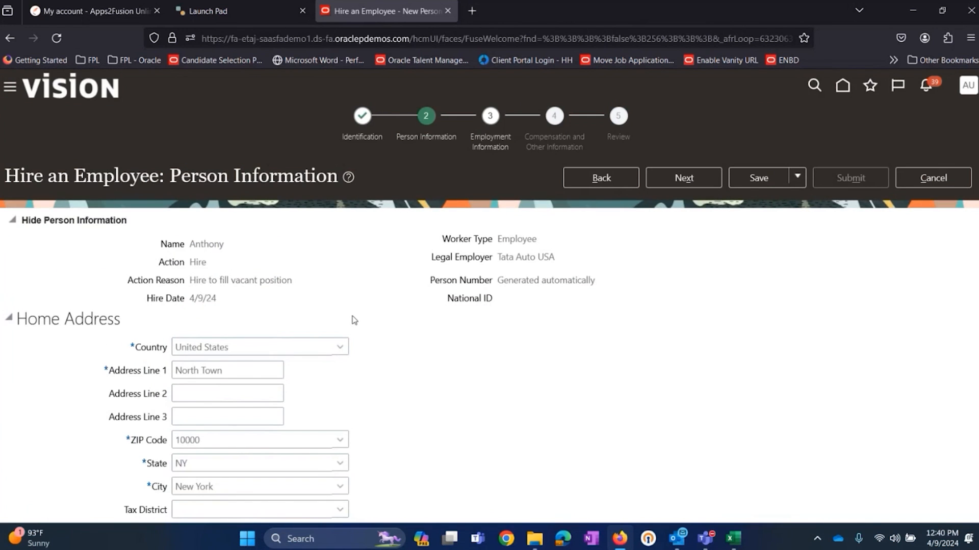
scroll(153, 296, "down", 8)
scroll(184, 234, "down", 8)
scroll(729, 276, "up", 10)
scroll(723, 278, "up", 4)
Step: Continue to the Employment Information stage, collapse Work Relationship Details, and go to the Assignment section
left_click(683, 178)
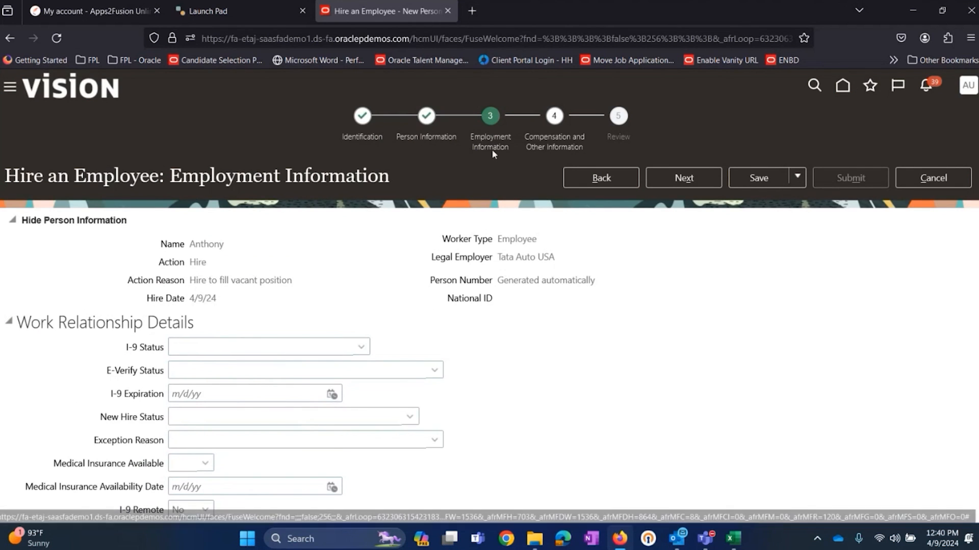
scroll(158, 247, "down", 2)
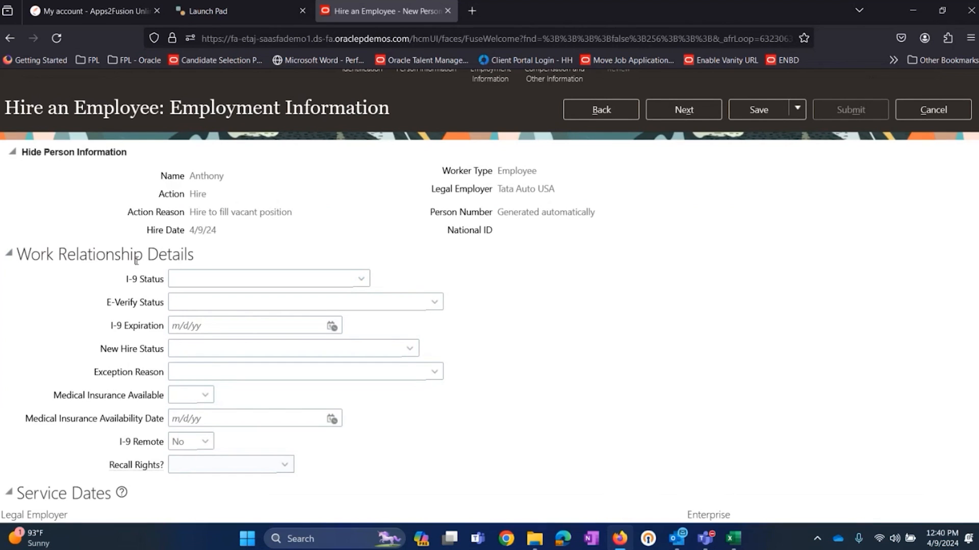
left_click(20, 259)
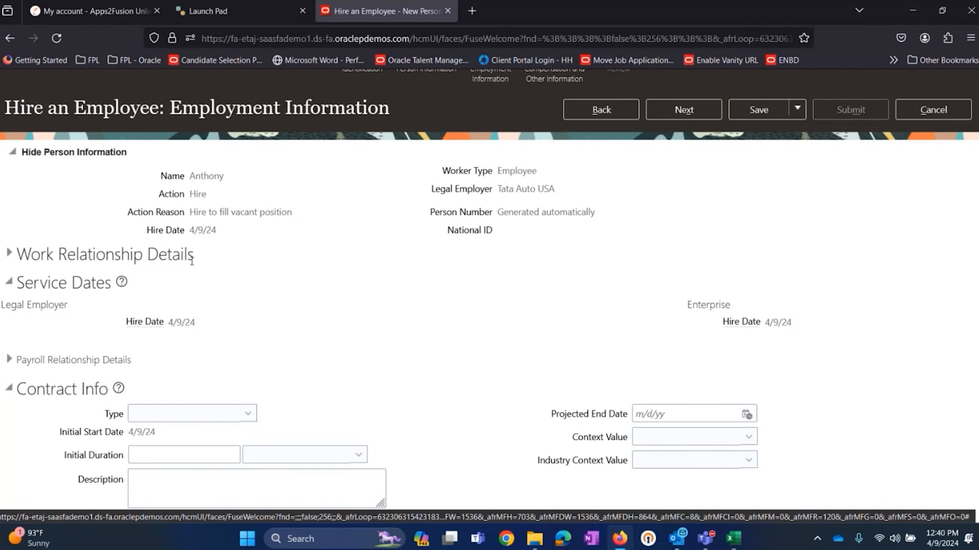
scroll(191, 261, "down", 6)
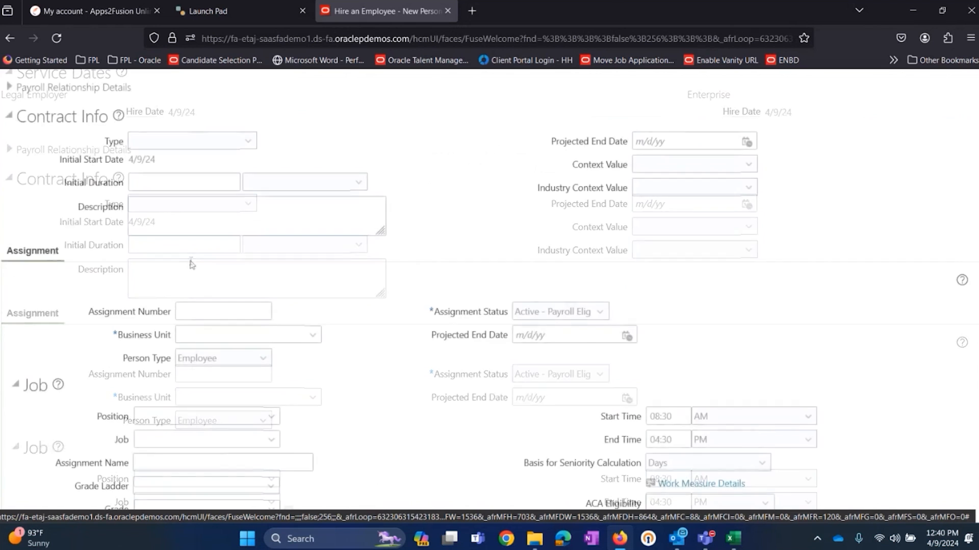
Step: Review the Service Dates, Contract Info, Assignment and Job sections of the Employment Information stage
scroll(645, 206, "up", 7)
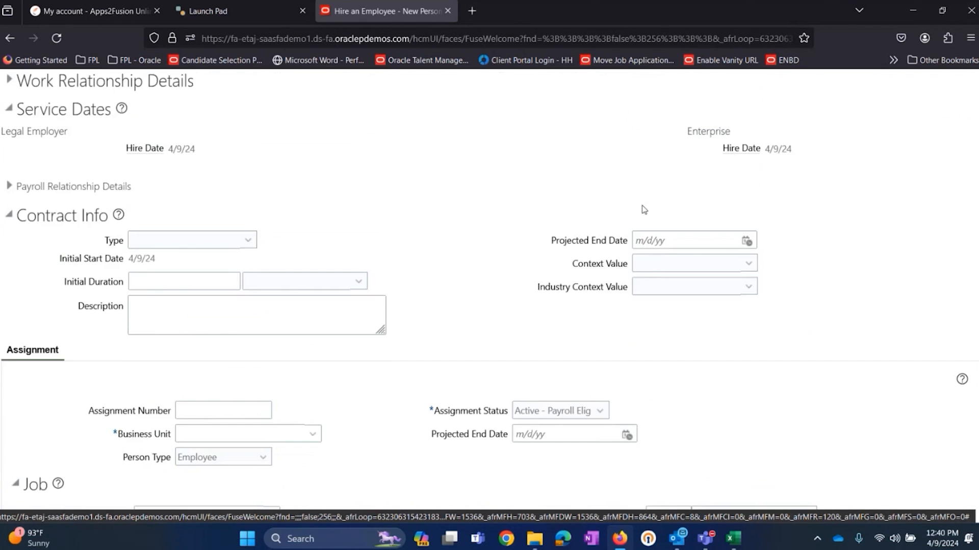
scroll(644, 204, "down", 7)
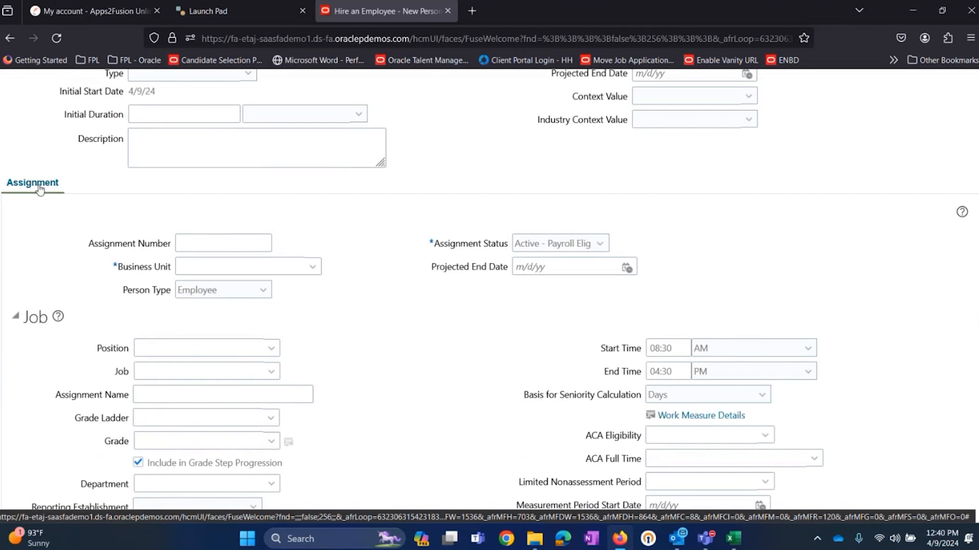
scroll(352, 349, "down", 10)
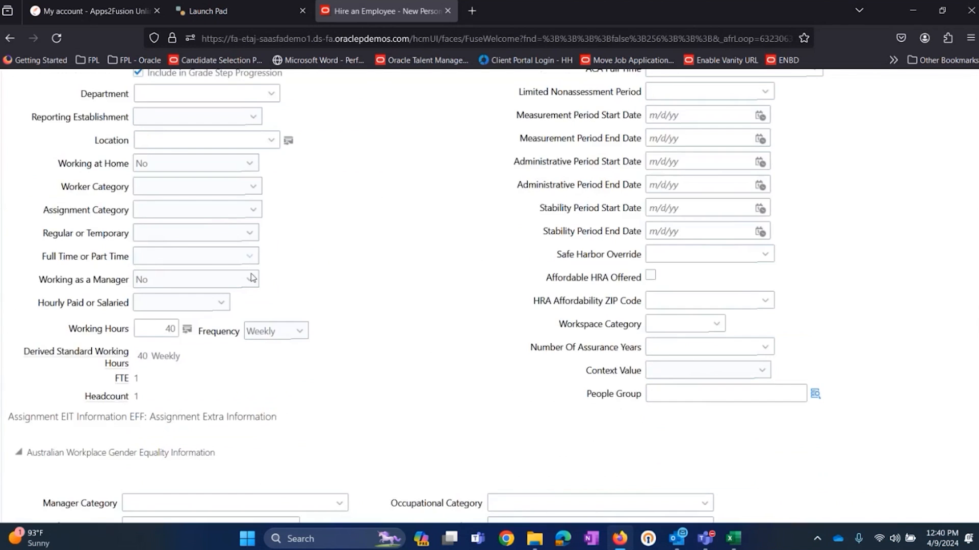
scroll(357, 346, "up", 10)
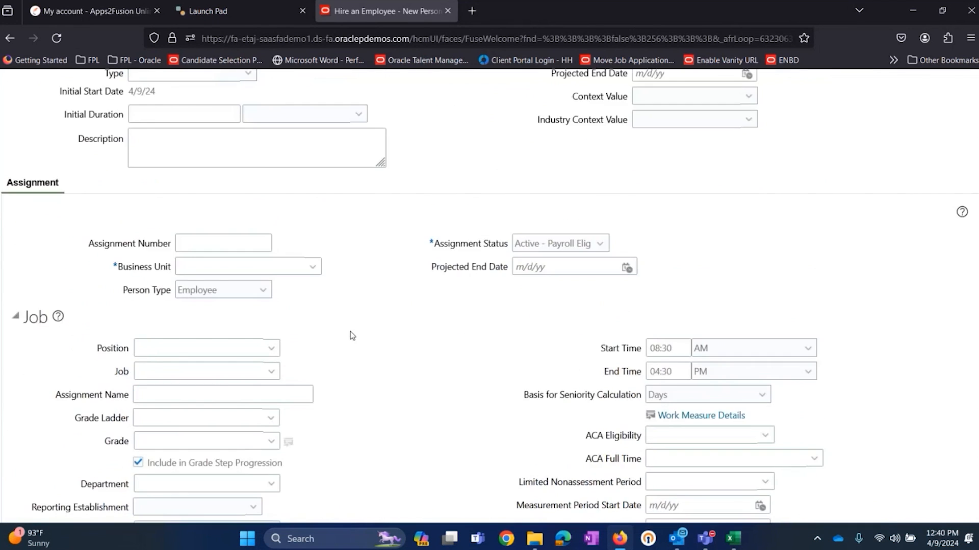
scroll(339, 324, "down", 1)
scroll(362, 295, "up", 3)
scroll(363, 297, "down", 3)
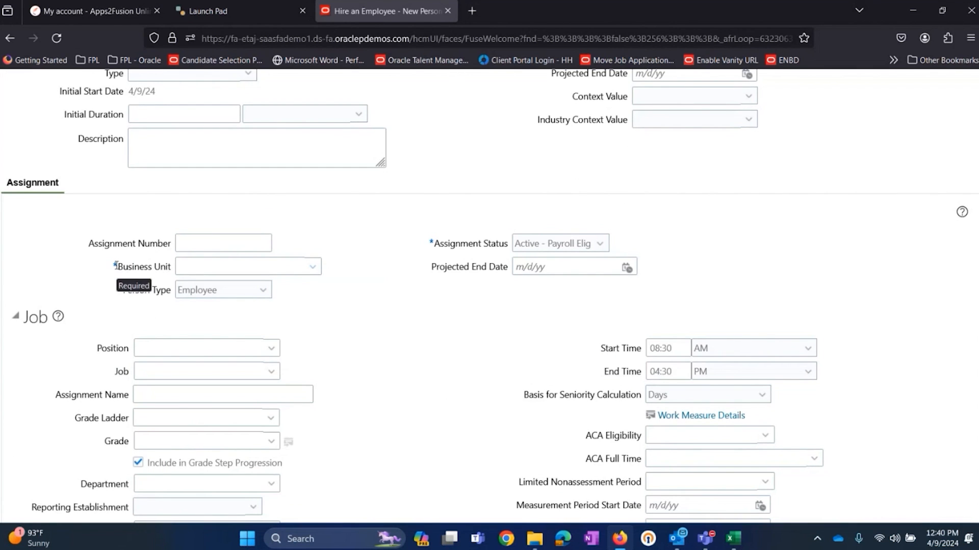
Step: Switch to the Excel workbook, copy the business unit name Tata Auto USA BU from Sheet2, and return to the hire form
left_click(734, 543)
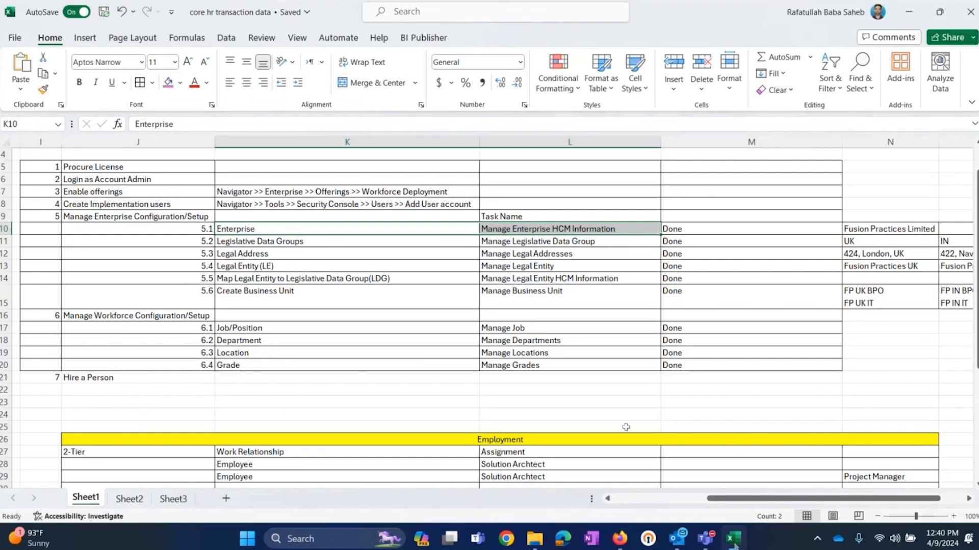
left_click(129, 498)
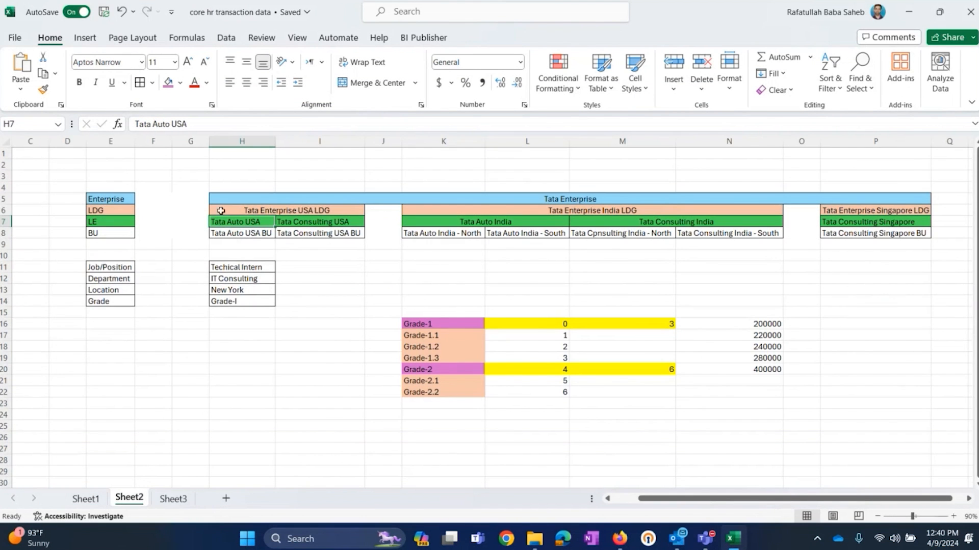
double_click(243, 233)
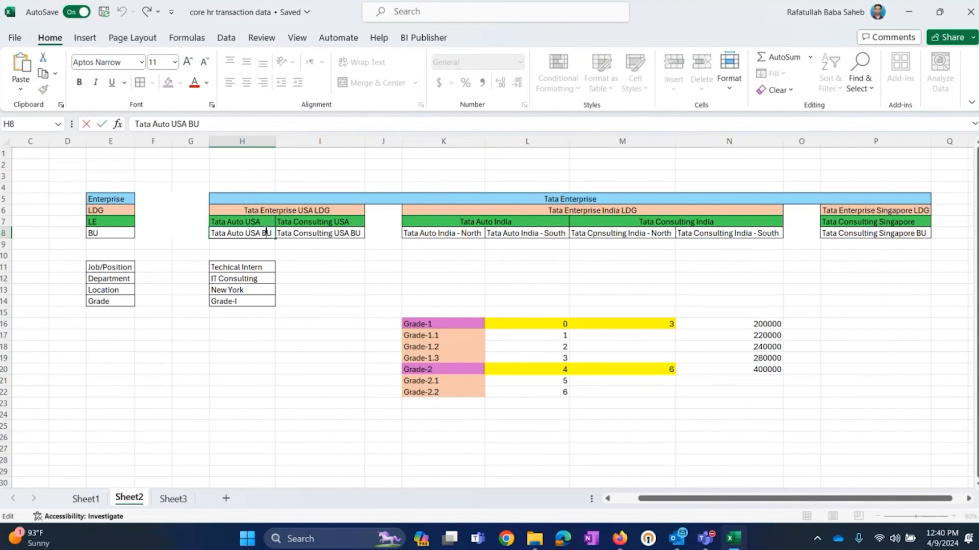
left_click_drag(272, 233, 201, 232)
right_click(246, 232)
left_click(278, 261)
key("alt+Tab")
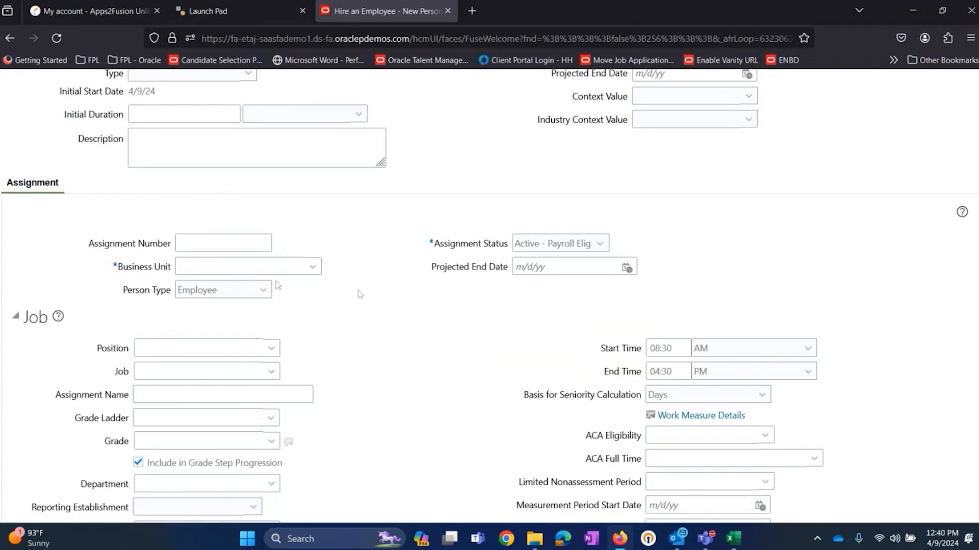
Step: Search the business units for Tata Auto USA BU and assign it as the employee's Business Unit
left_click(313, 268)
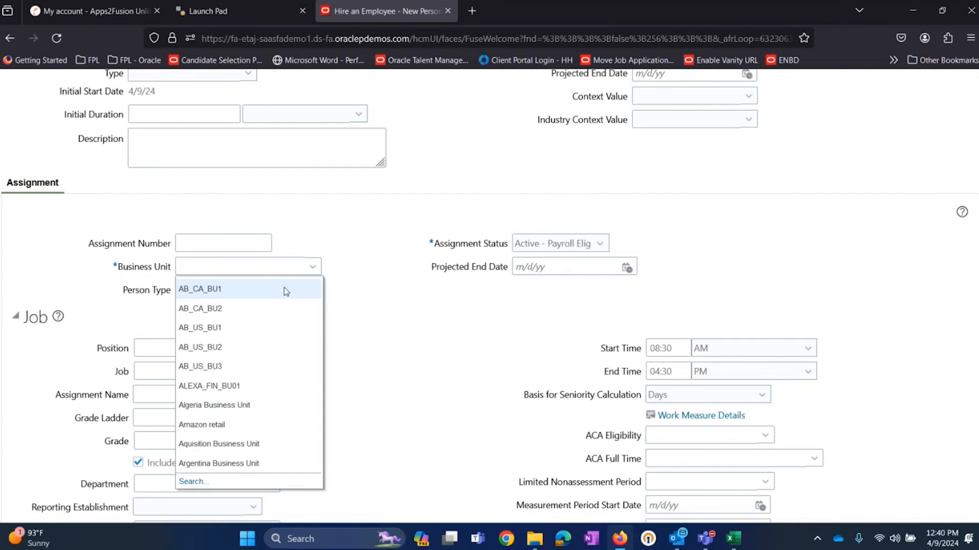
left_click(205, 483)
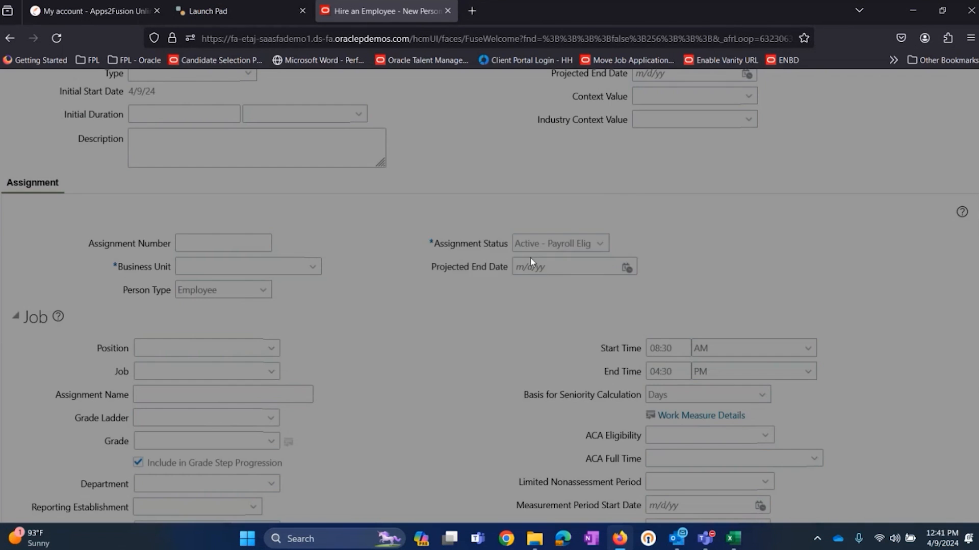
key("ctrl+v")
left_click(537, 309)
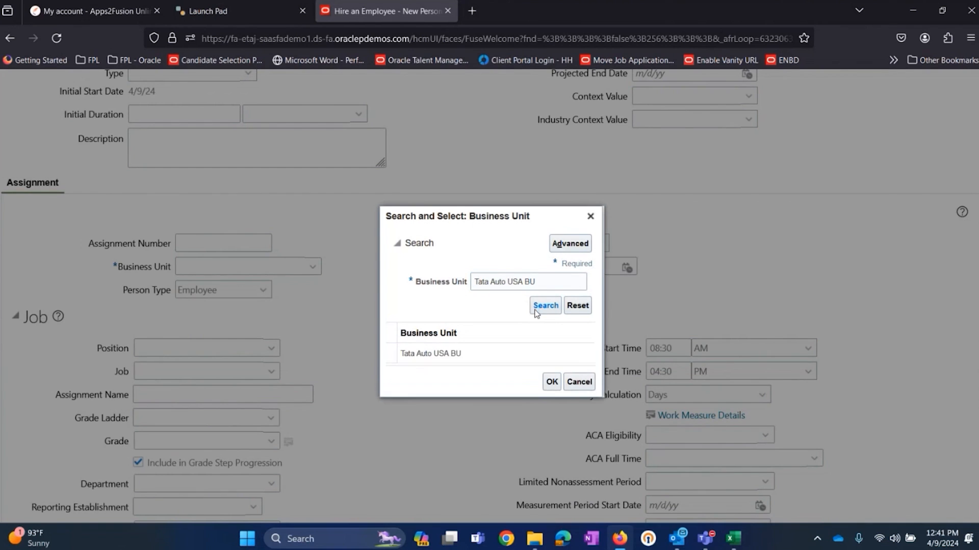
left_click(474, 349)
double_click(474, 352)
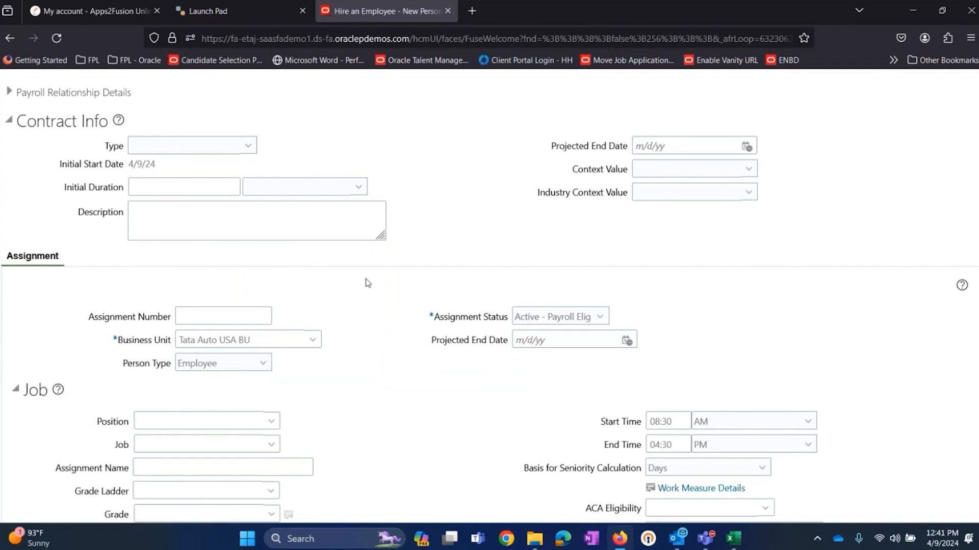
Step: Review the available Person Type options for the assignment, choosing Employee
scroll(370, 281, "down", 3)
left_click(263, 226)
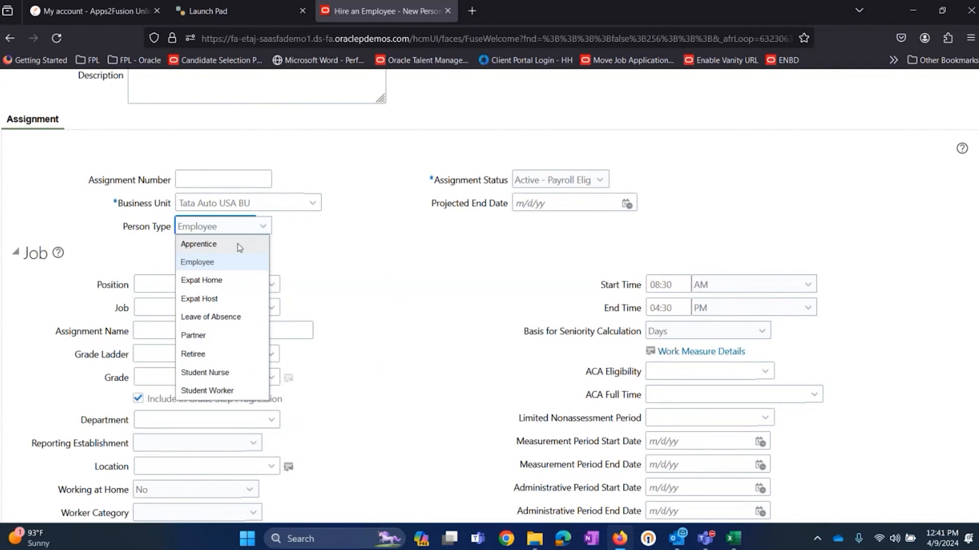
left_click(214, 261)
left_click(239, 228)
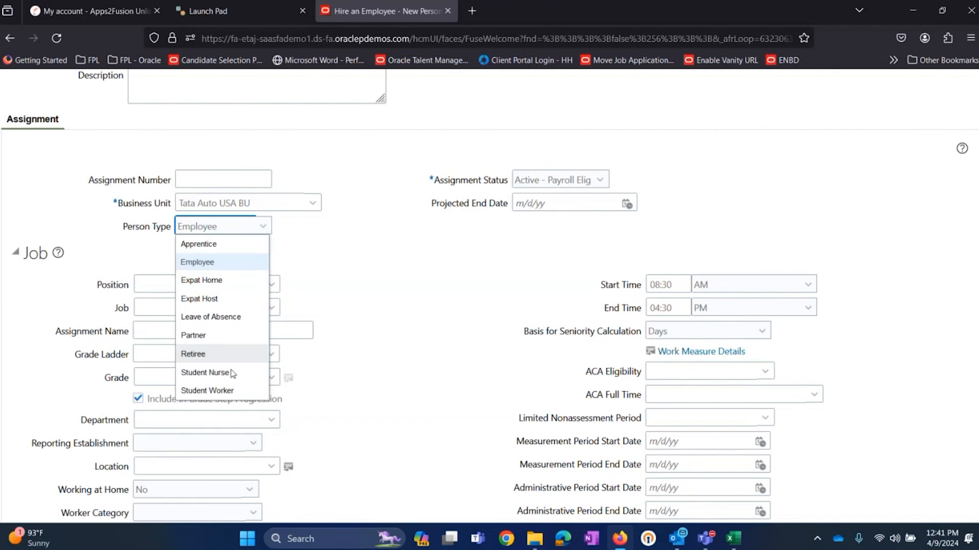
left_click(389, 249)
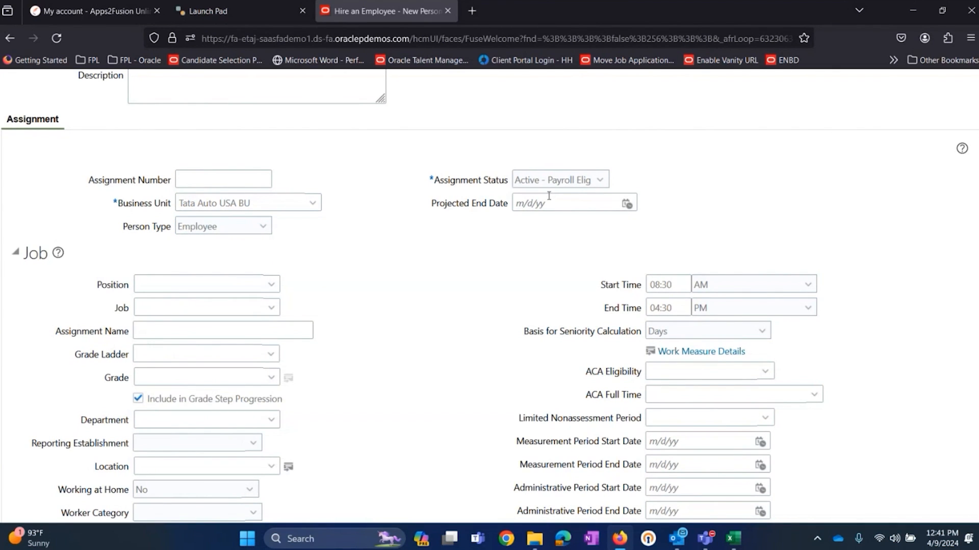
Step: Examine the available Assignment Status options in the Assignment section
scroll(418, 230, "up", 2)
scroll(397, 266, "up", 2)
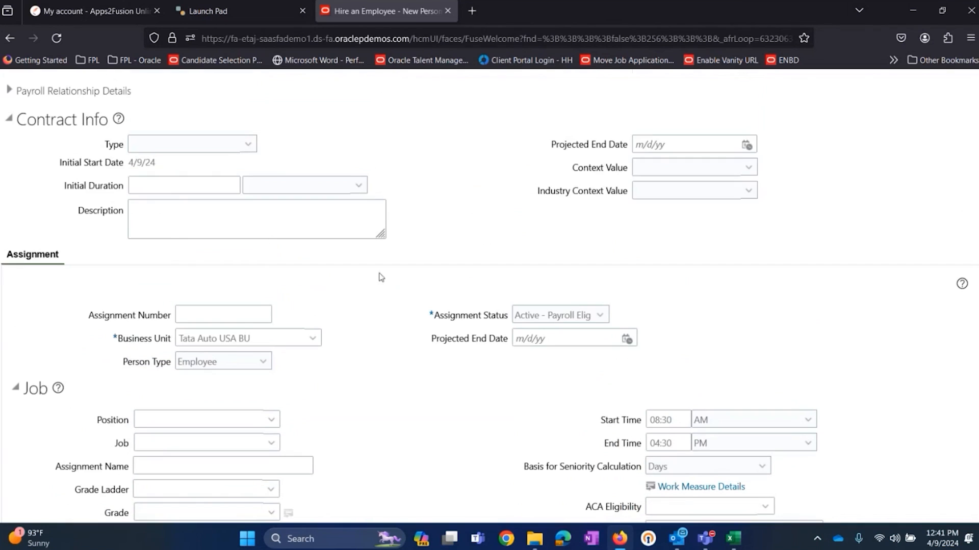
left_click(593, 319)
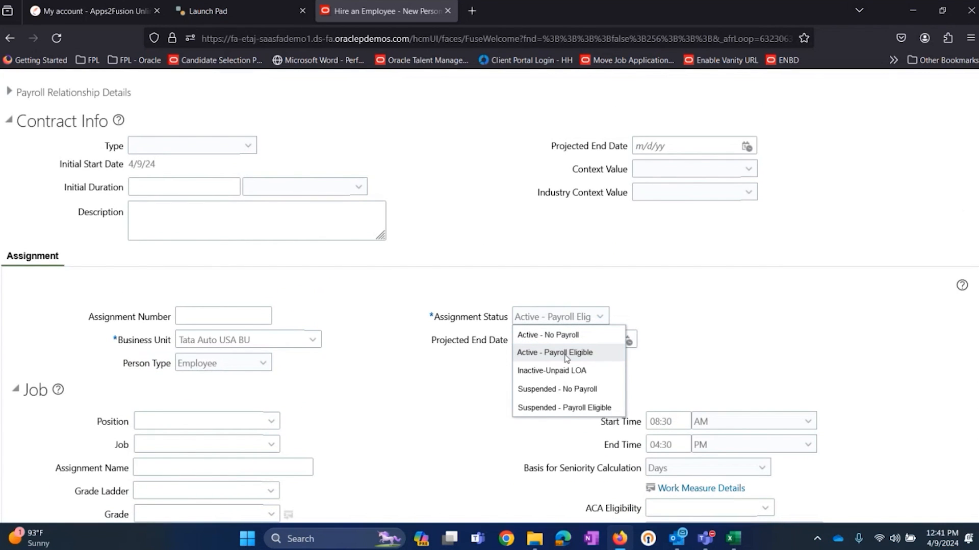
left_click(521, 281)
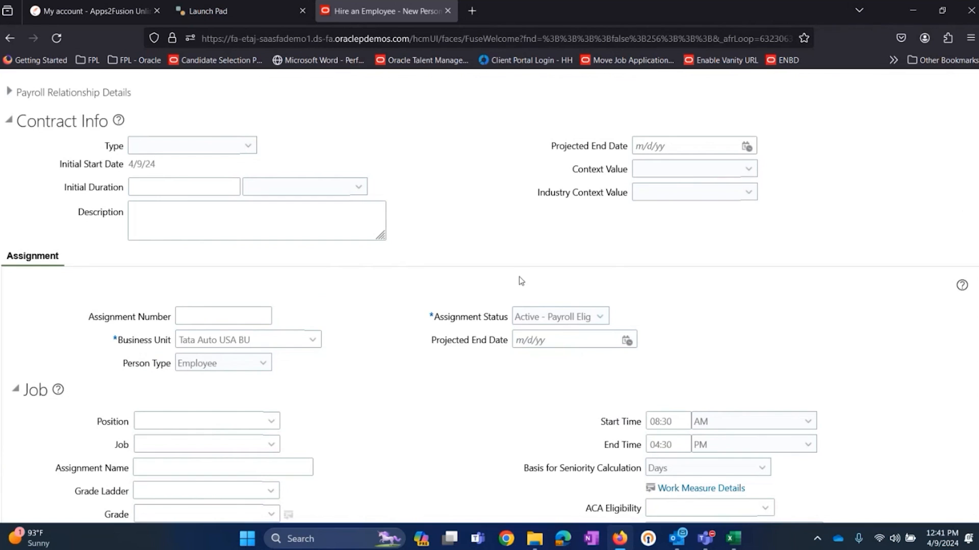
left_click(577, 327)
left_click(548, 320)
left_click(764, 325)
Step: Review the Position, Job, Grade, Department and Location fields in the Job section
scroll(652, 282, "down", 2)
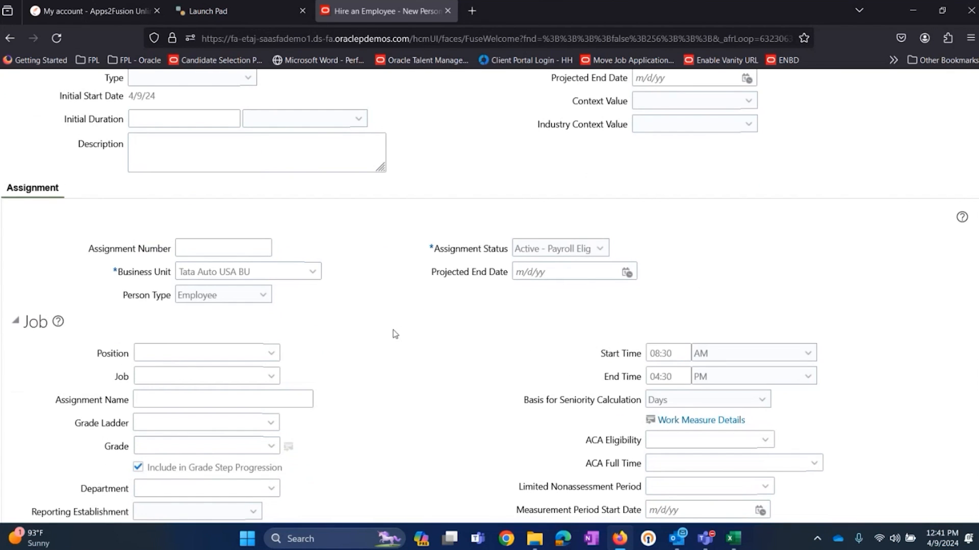
scroll(245, 327, "down", 4)
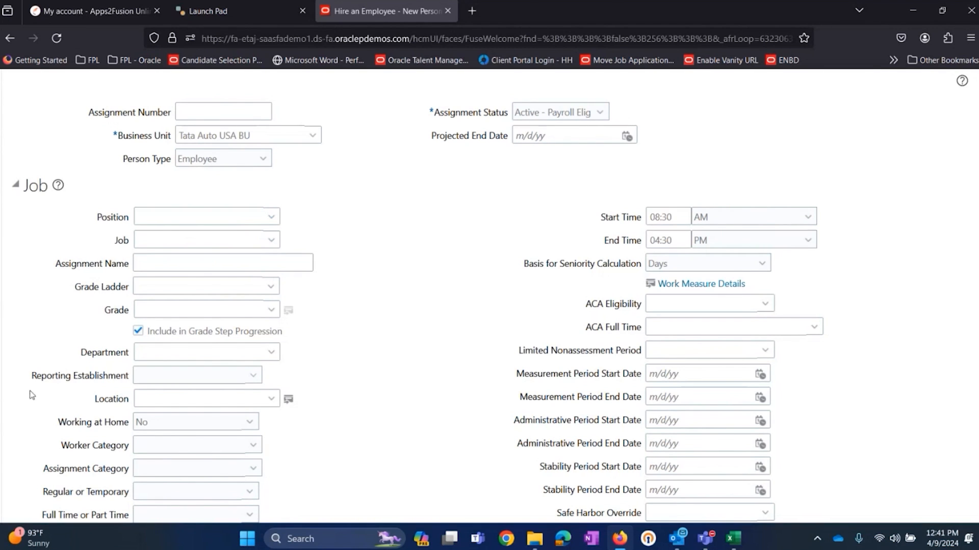
left_click(157, 239)
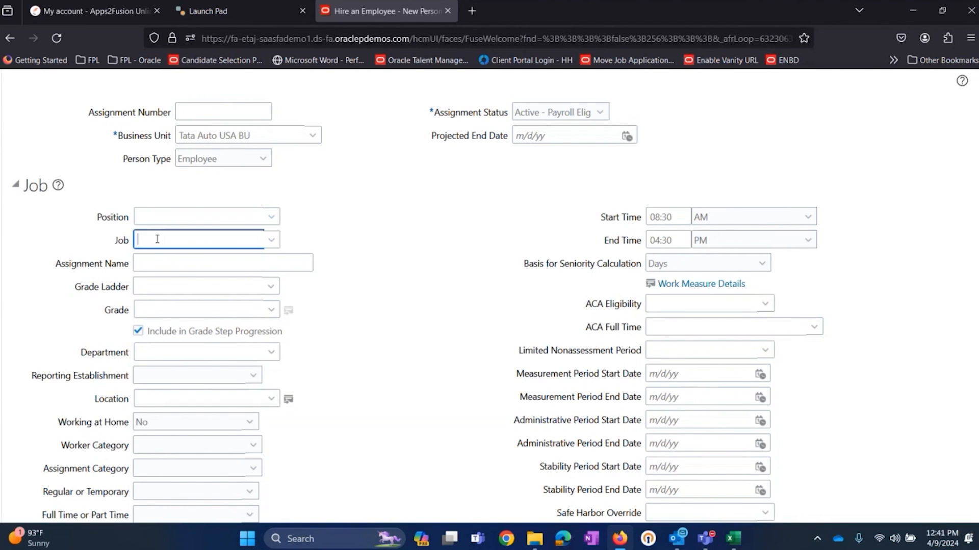
left_click(156, 217)
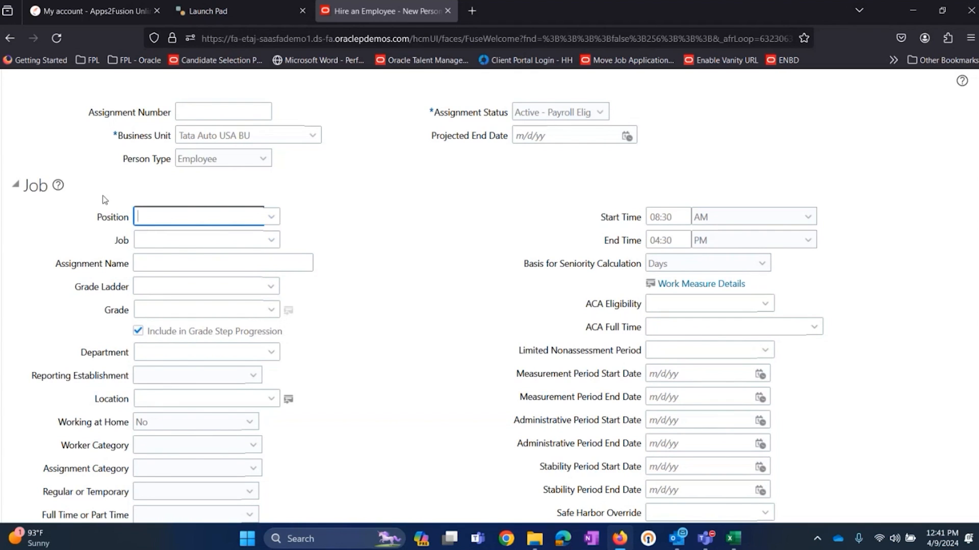
left_click(159, 241)
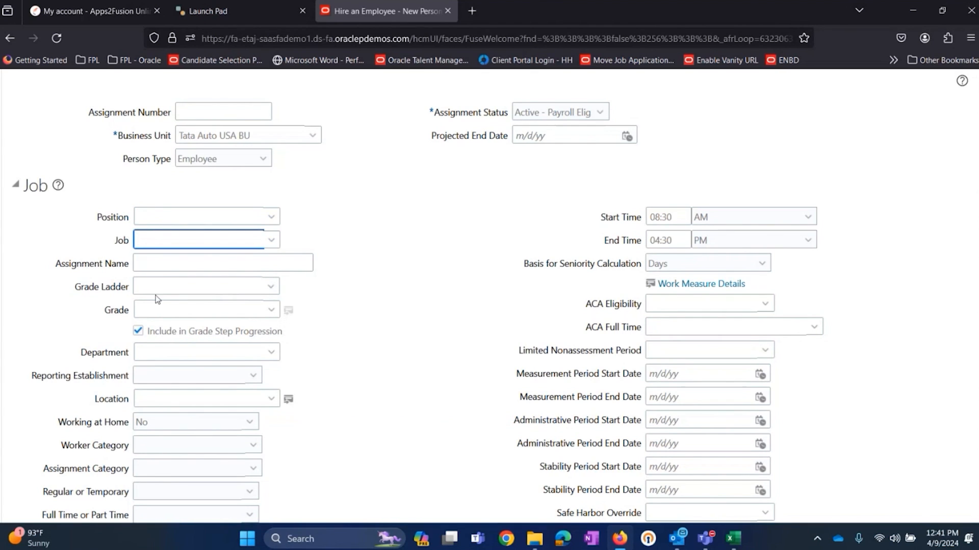
left_click(153, 312)
left_click(156, 356)
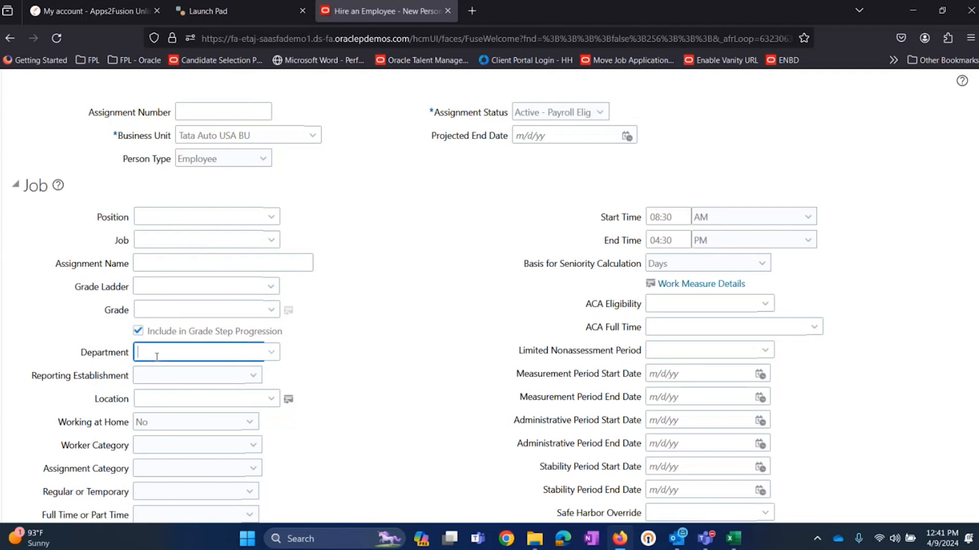
left_click(159, 396)
Step: Copy the job name Techical Intern from cell H11 of the Excel workbook and return to the hire form
left_click(193, 240)
key("alt+Tab")
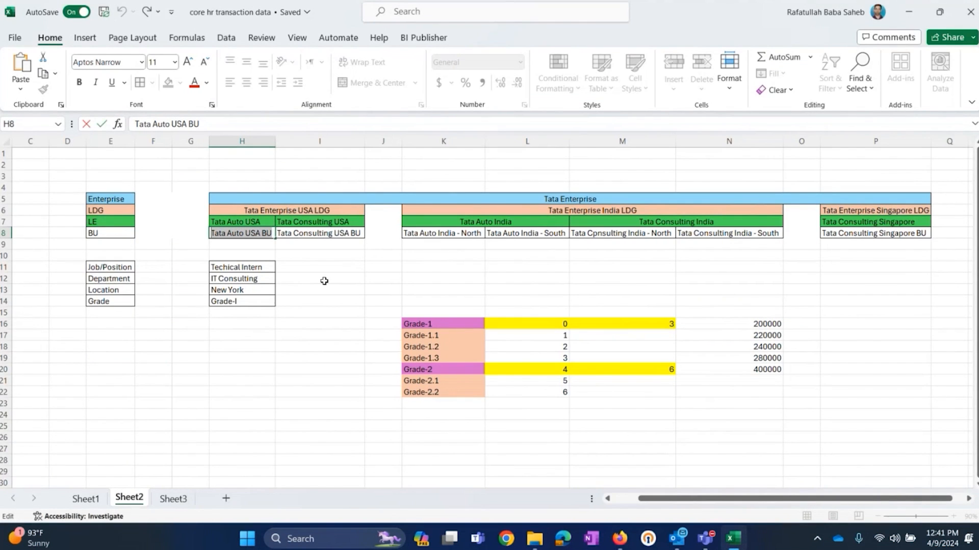
left_click(248, 269)
left_click_drag(190, 124, 135, 124)
right_click(147, 125)
left_click(199, 153)
key("alt+Tab")
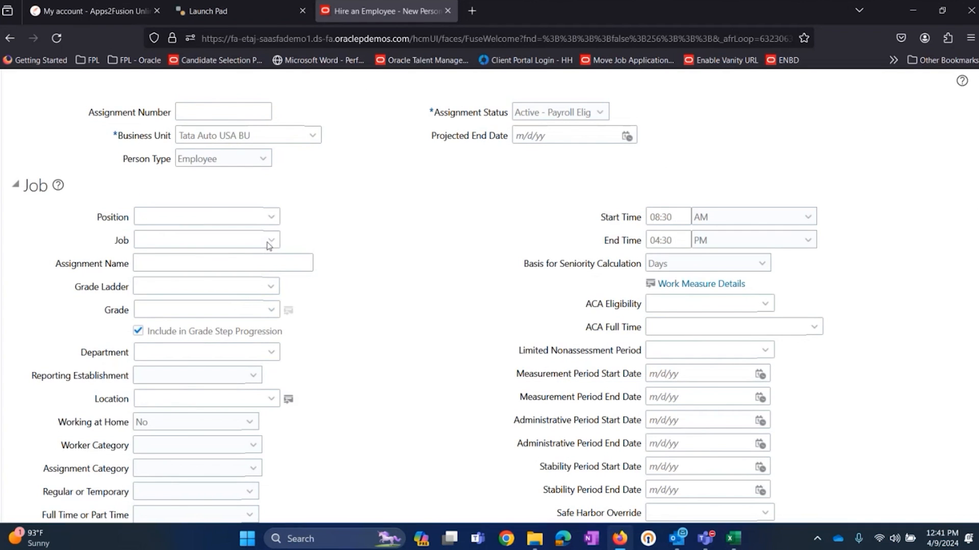
Step: Search the jobs by name for Techical Intern and select the match as the assignment's Job
left_click(271, 241)
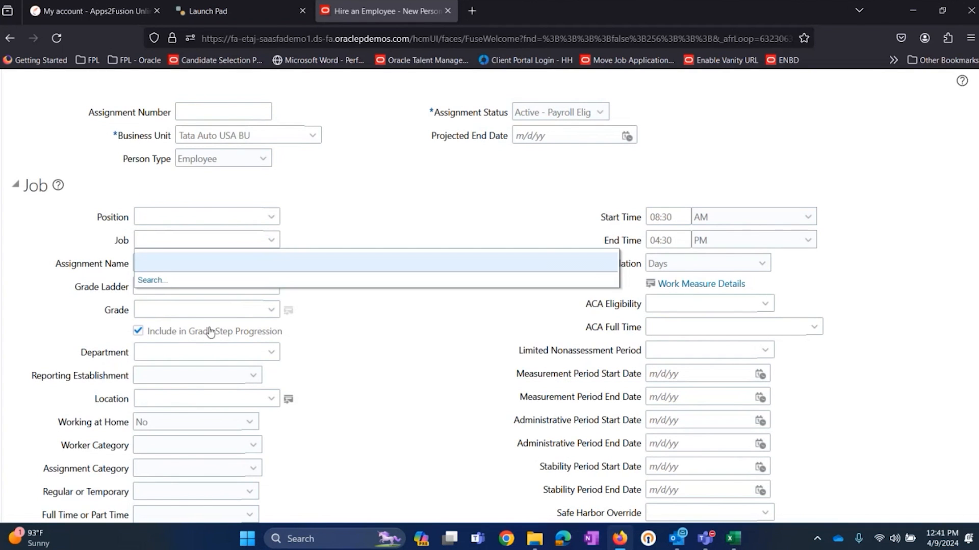
left_click(160, 282)
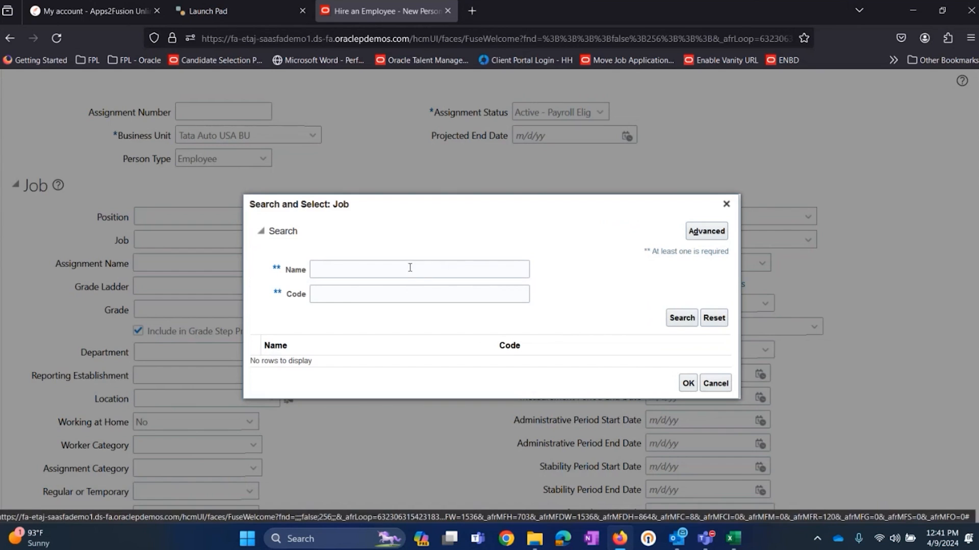
left_click(408, 267)
key("ctrl+v")
left_click(683, 318)
double_click(377, 360)
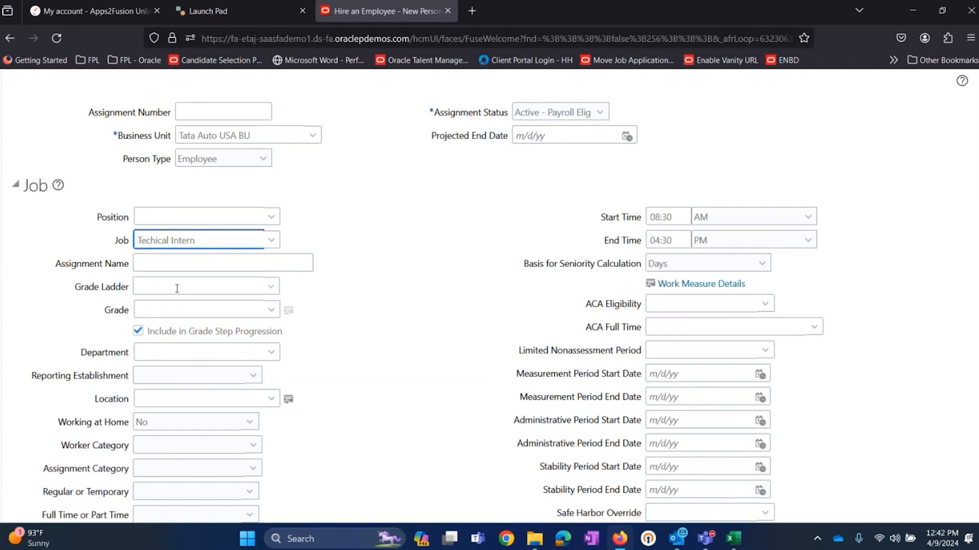
Step: Copy Grade-I from cell H14 of the Excel workbook and enter it as the assignment's Grade
left_click(182, 308)
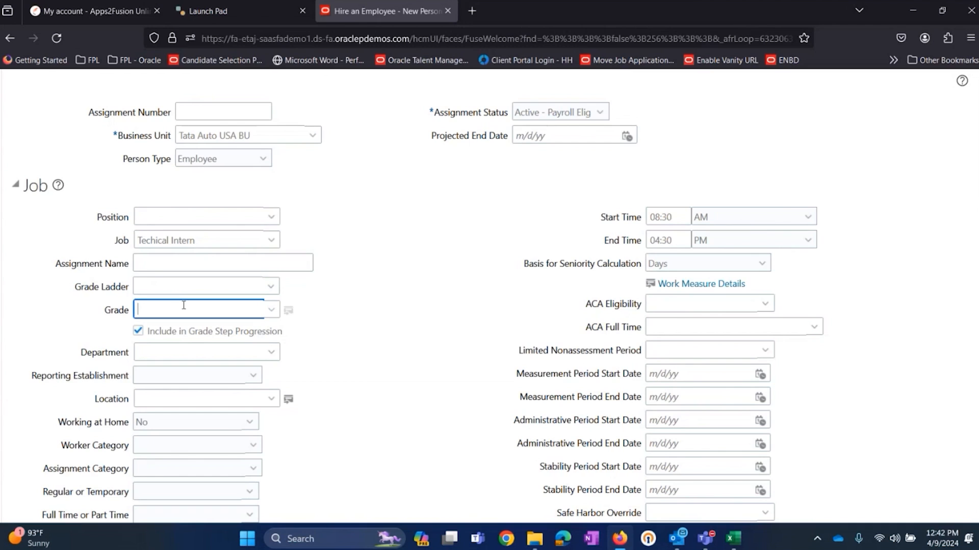
key("alt+Tab")
left_click(236, 300)
left_click(178, 126)
left_click_drag(178, 125, 135, 125)
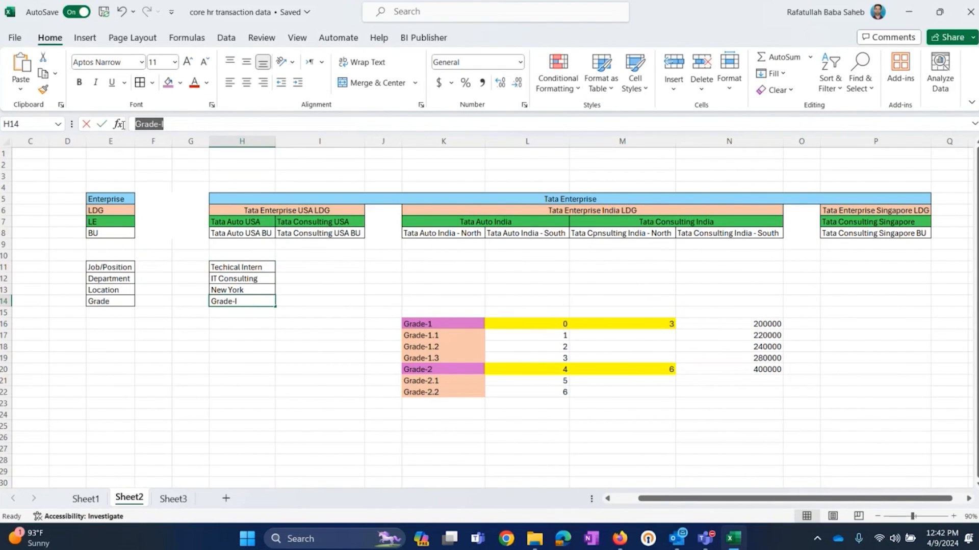
right_click(153, 130)
left_click(181, 151)
key("alt+Tab")
key("ctrl+v")
key("Tab")
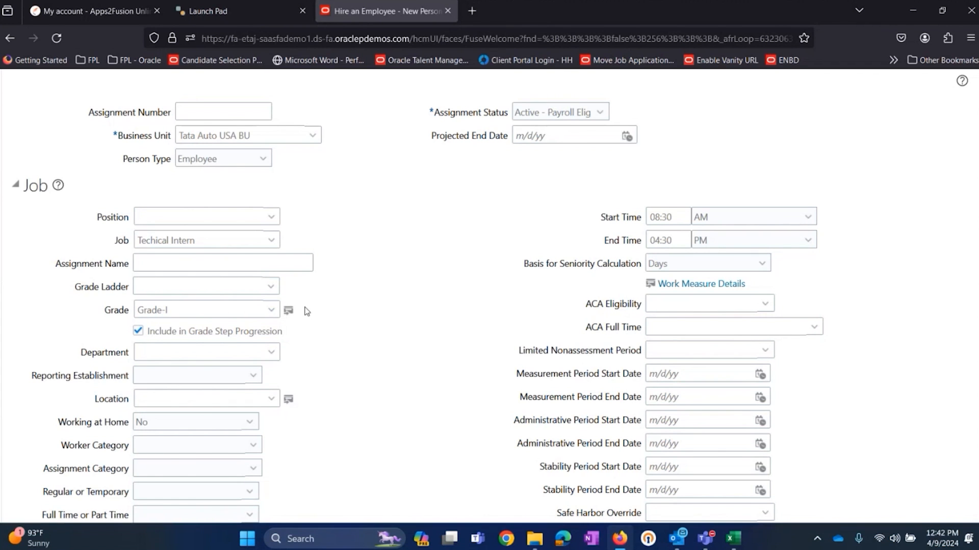
Step: Copy IT Consulting from cell H12 of the Excel workbook and enter it as the assignment's Department
left_click(160, 351)
key("alt+Tab")
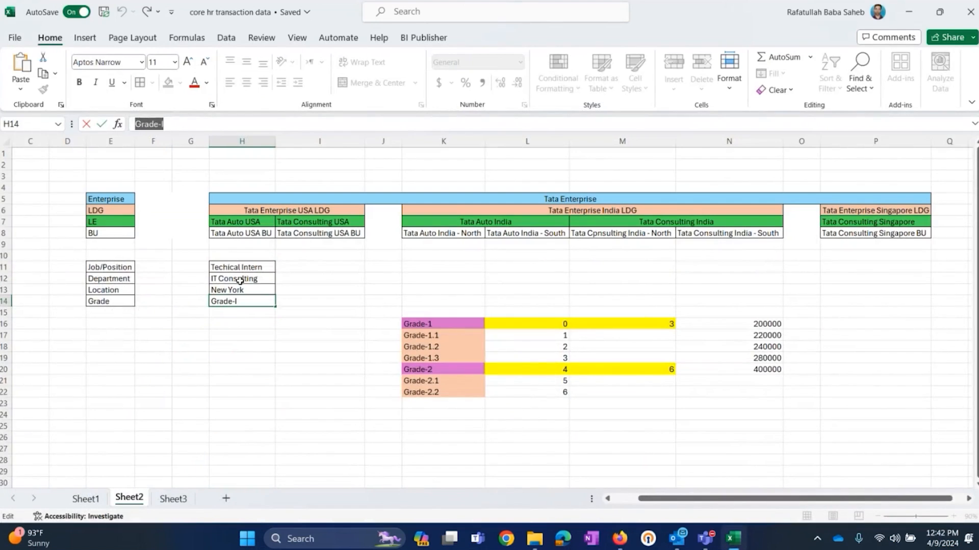
left_click(240, 280)
triple_click(193, 127)
right_click(193, 127)
left_click(175, 153)
key("alt+Tab")
key("ctrl+v")
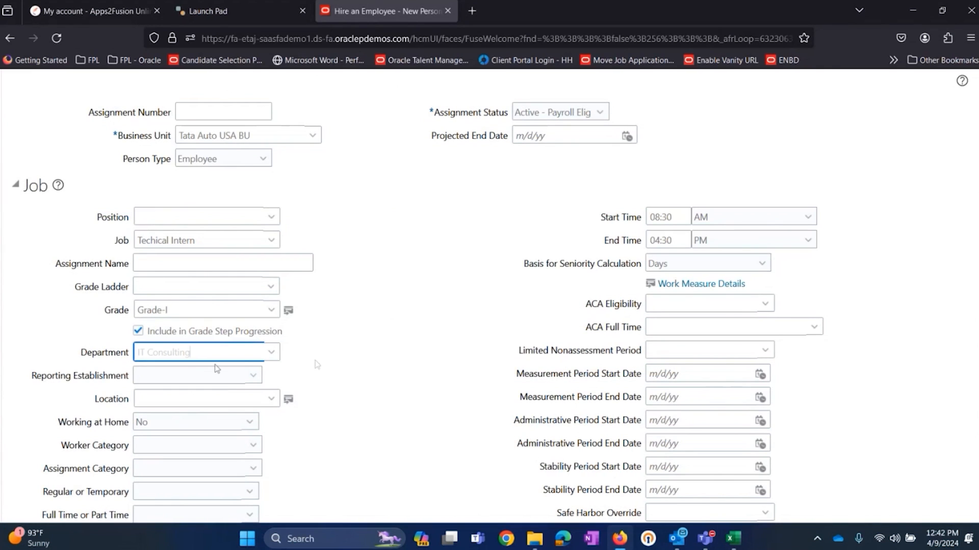
key("Tab")
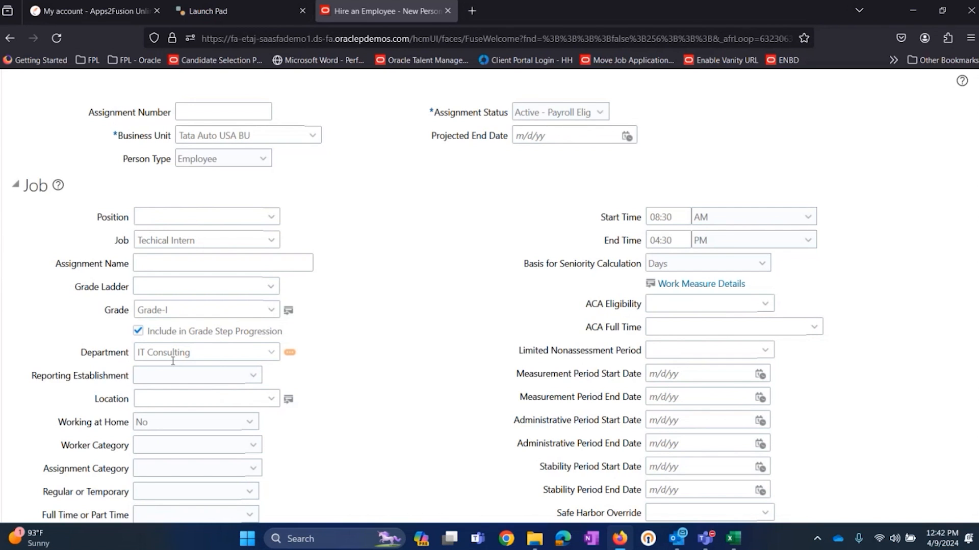
Step: Copy the location New York from the Excel workbook and enter it as the assignment's Location
left_click(186, 398)
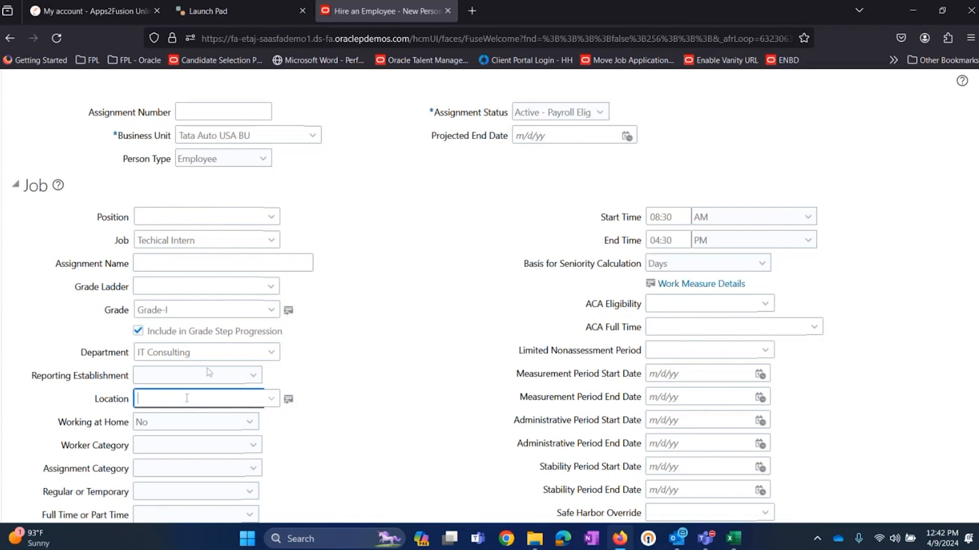
key("alt+Tab")
left_click(245, 290)
left_click_drag(172, 123, 137, 124)
right_click(145, 124)
left_click(175, 151)
key("alt+Tab")
key("ctrl+v")
key("Tab")
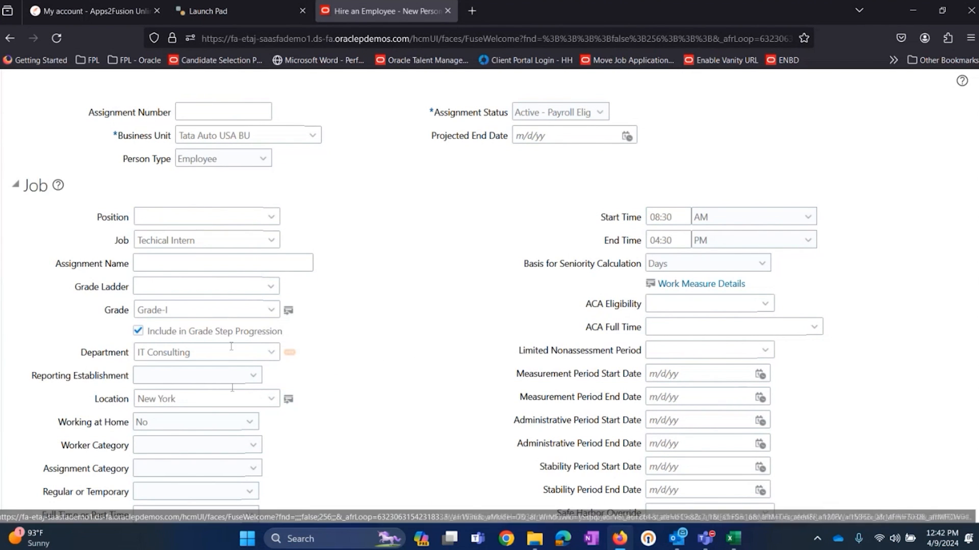
Step: Examine the choices offered for the assignment's Worker Category and Assignment Category without selecting any
scroll(316, 309, "down", 2)
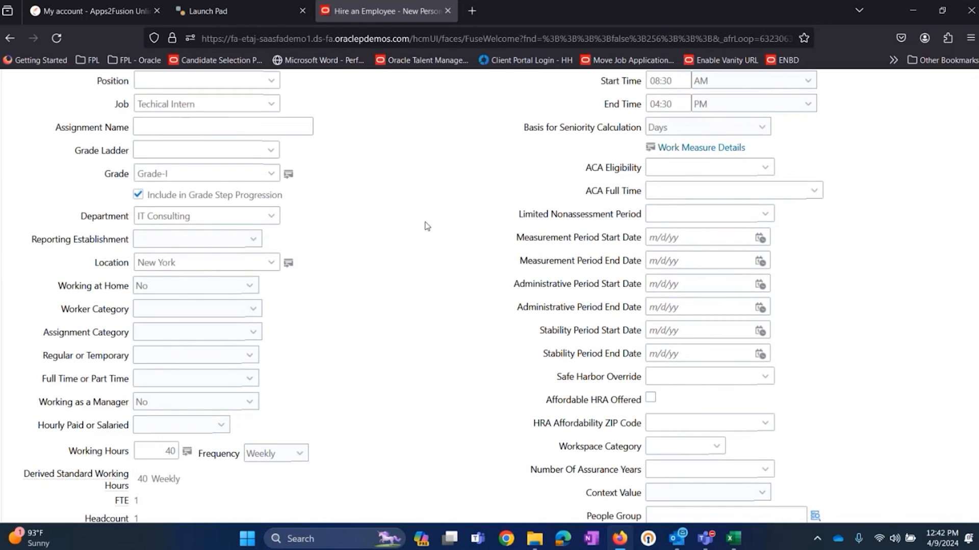
scroll(382, 238, "up", 1)
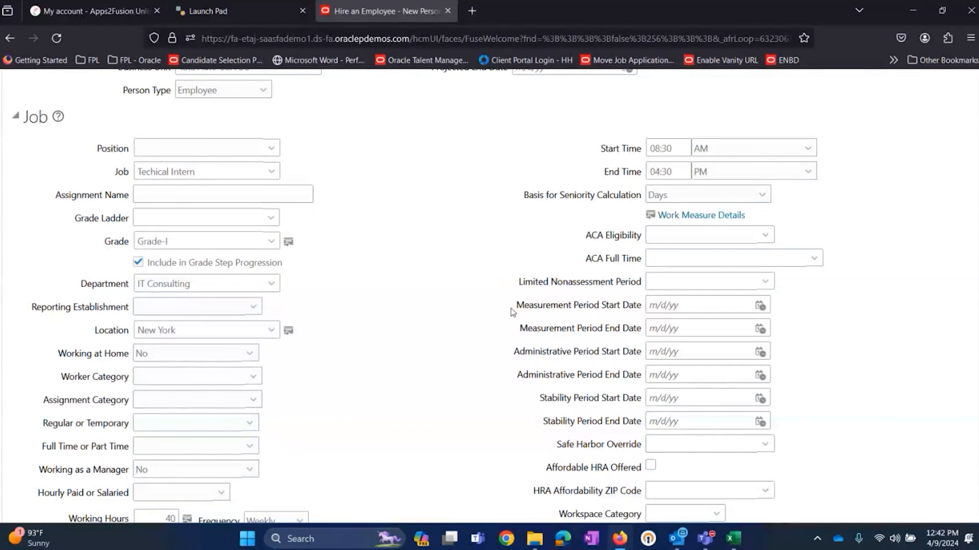
scroll(455, 293, "down", 3)
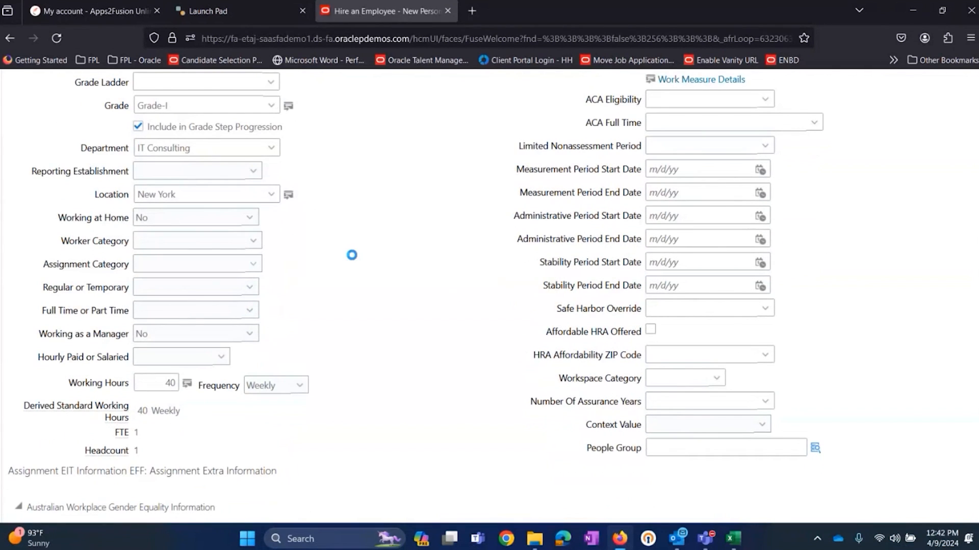
left_click(170, 242)
left_click(391, 179)
scroll(390, 178, "up", 4)
scroll(277, 201, "down", 4)
left_click(219, 241)
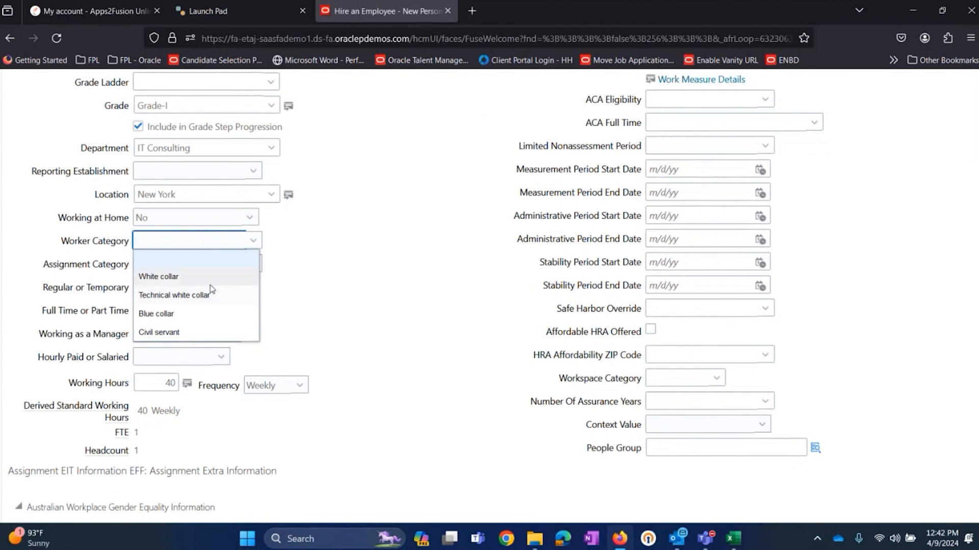
left_click(399, 301)
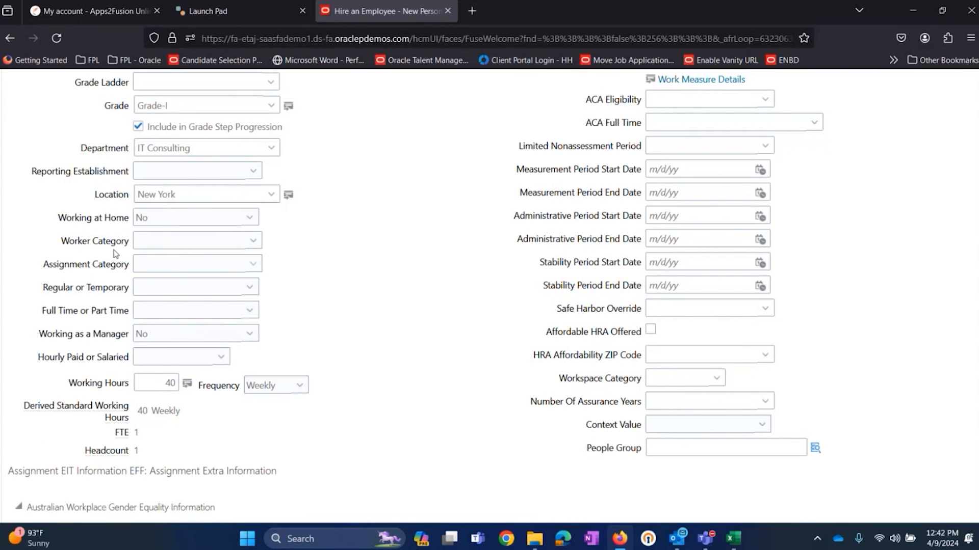
left_click(181, 247)
left_click(404, 242)
left_click_drag(65, 247, 172, 241)
left_click(171, 242)
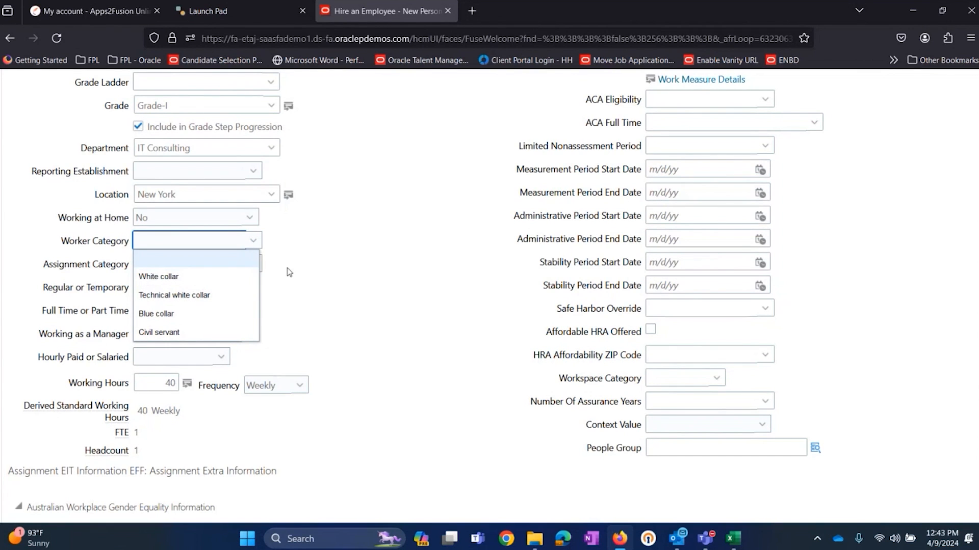
left_click(310, 277)
left_click(216, 268)
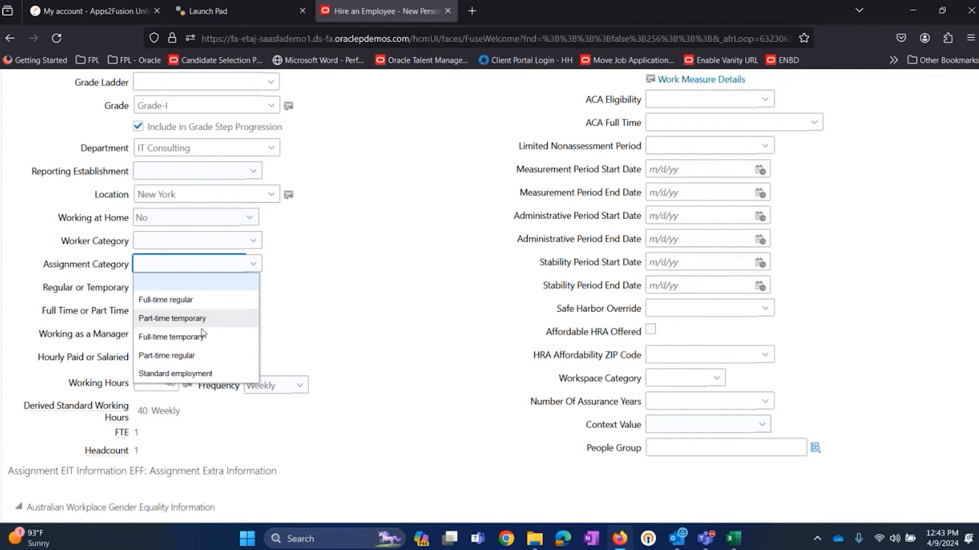
left_click(371, 310)
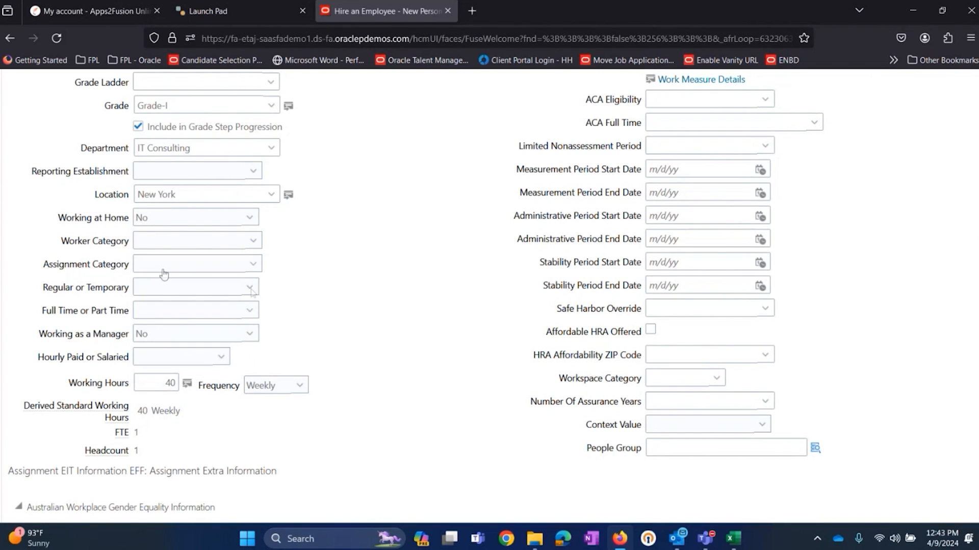
Step: Set Regular or Temporary to Regular and Full Time or Part Time to Full time
left_click(169, 288)
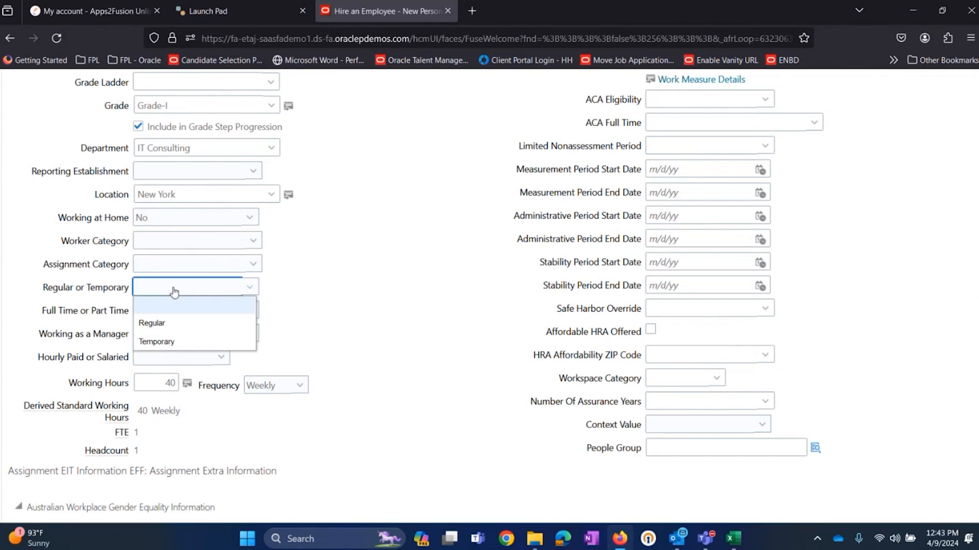
left_click(174, 322)
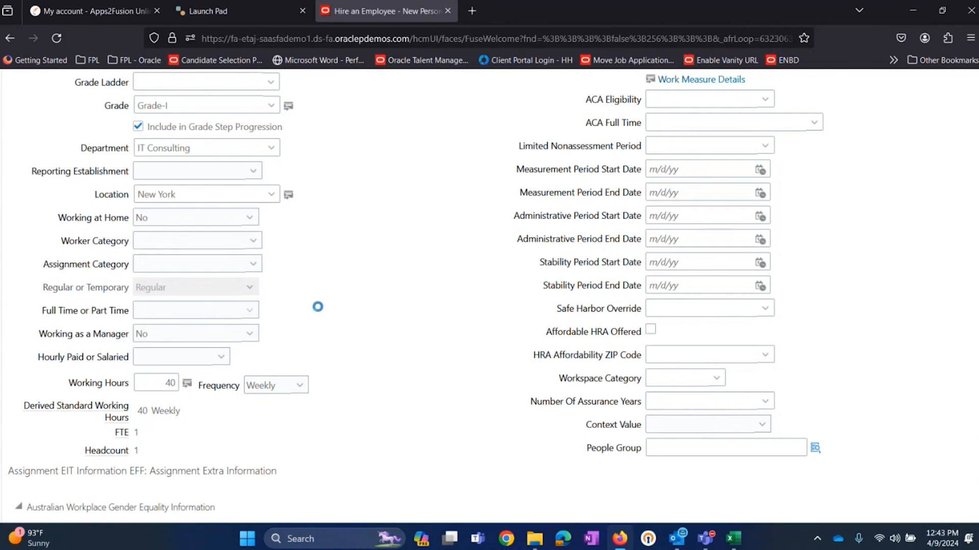
left_click(236, 312)
left_click(223, 347)
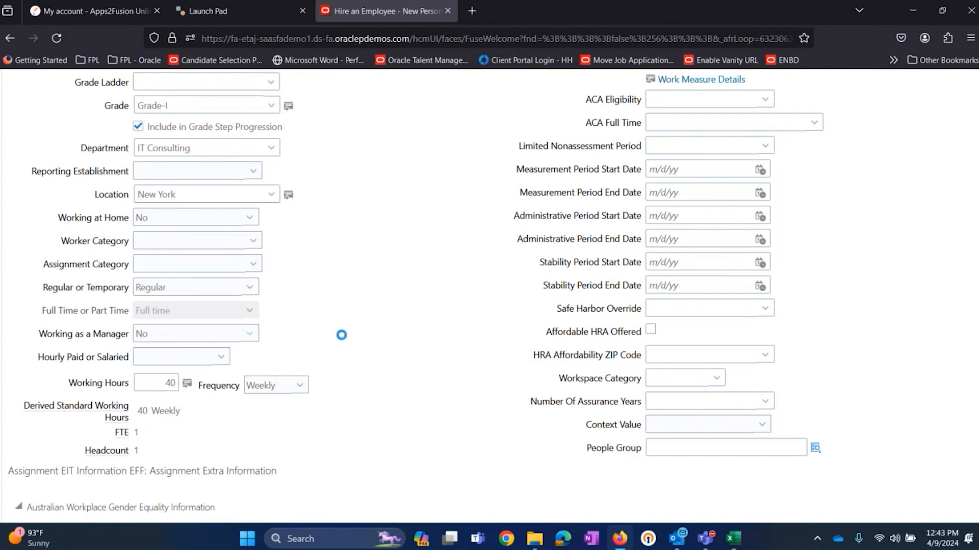
Step: Set Hourly Paid or Salaried to Salaried for the assignment
scroll(344, 340, "down", 2)
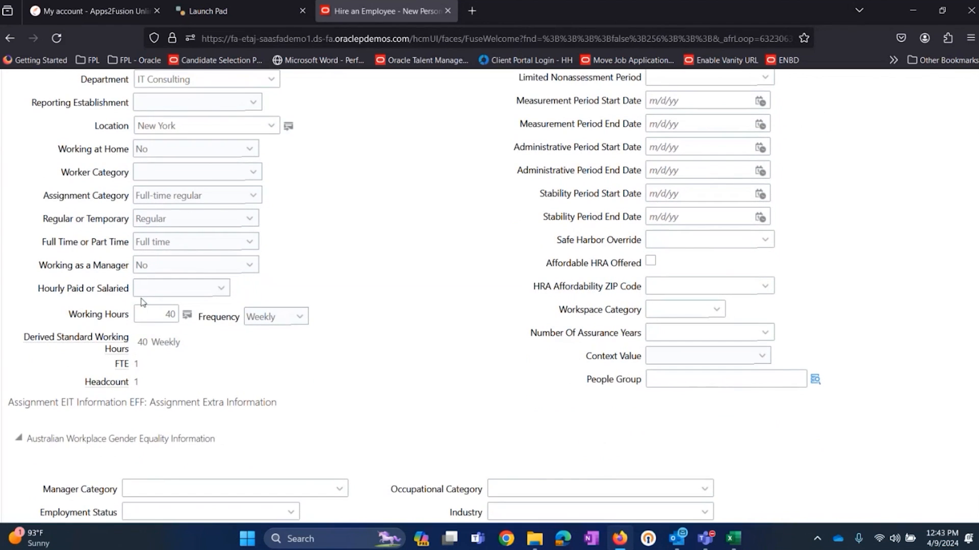
left_click(222, 288)
left_click(189, 342)
left_click(163, 315)
Step: Examine the assignment's Start Time and End Time together with its Department
scroll(461, 275, "up", 7)
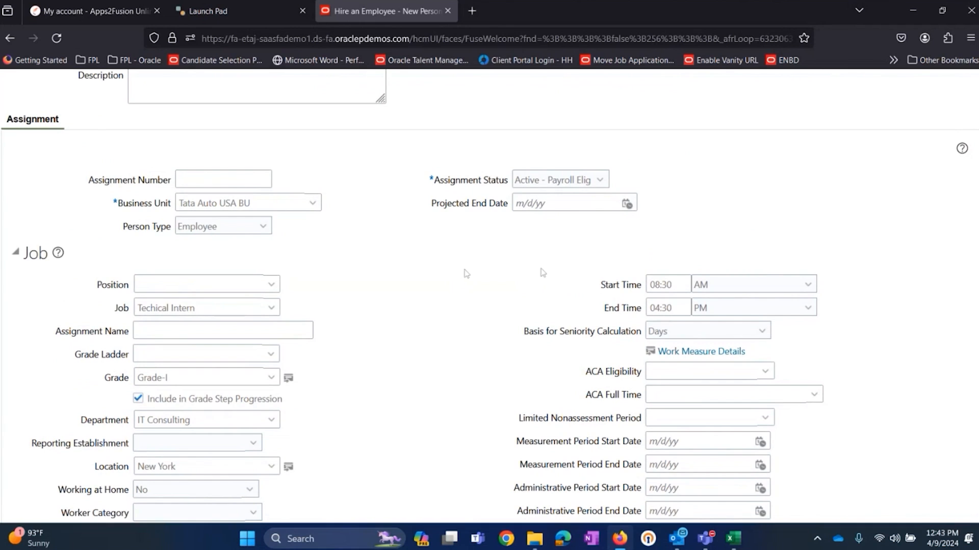
scroll(543, 273, "down", 2)
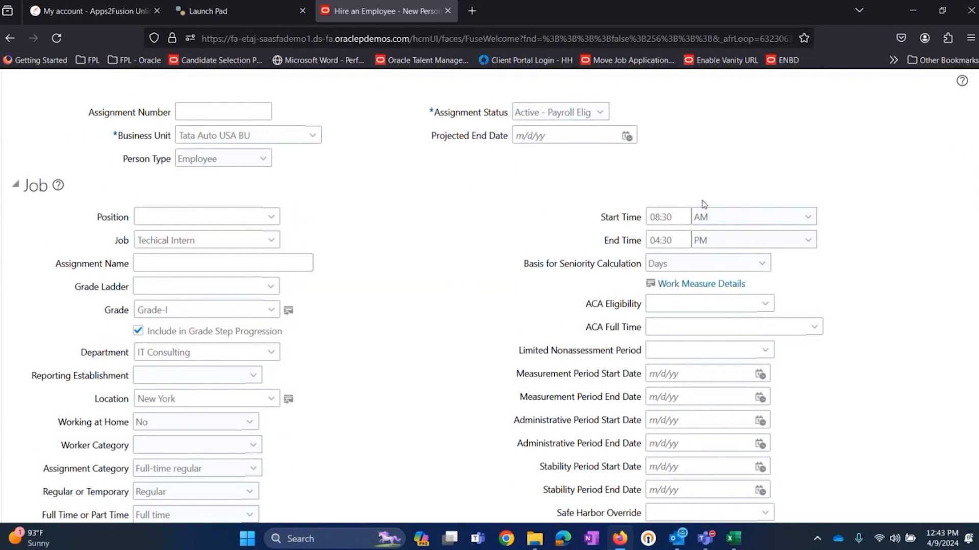
left_click_drag(679, 215, 648, 220)
left_click(563, 230)
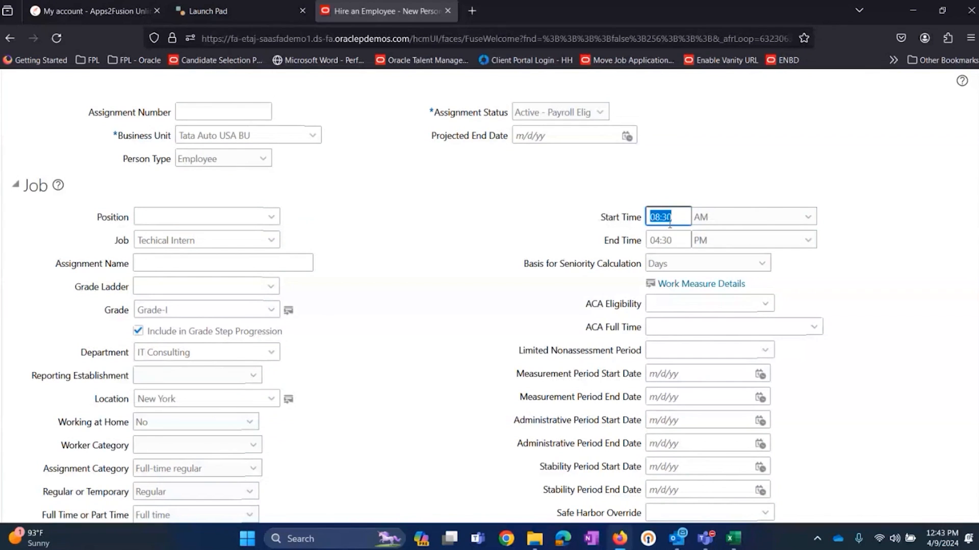
left_click(676, 188)
left_click_drag(676, 218, 619, 216)
left_click(632, 189)
left_click(677, 190)
left_click(615, 185)
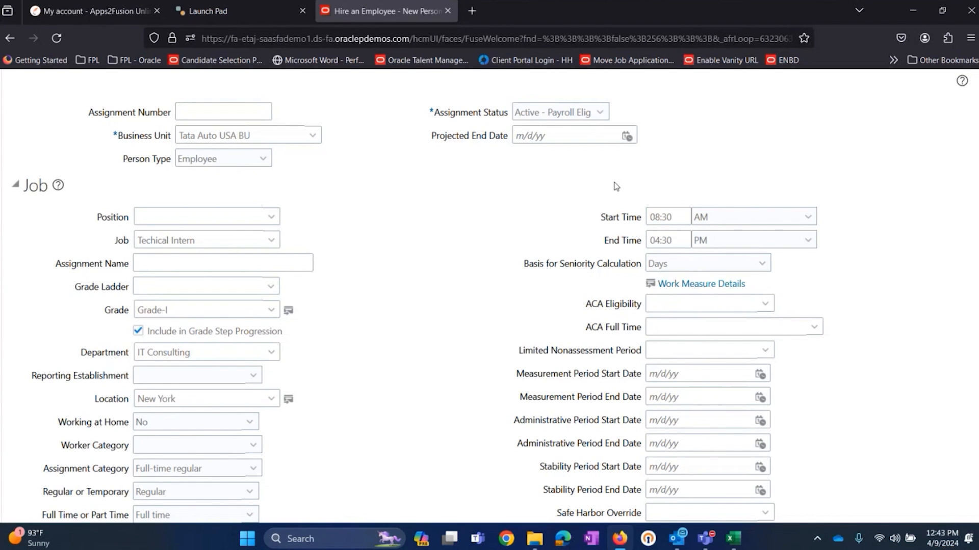
left_click_drag(680, 222, 621, 216)
left_click(617, 191)
left_click_drag(606, 216, 627, 239)
left_click(612, 195)
left_click(676, 238)
left_click(620, 199)
left_click(676, 221)
left_click(681, 237)
left_click(672, 215)
left_click(653, 177)
left_click(677, 216)
left_click(217, 349)
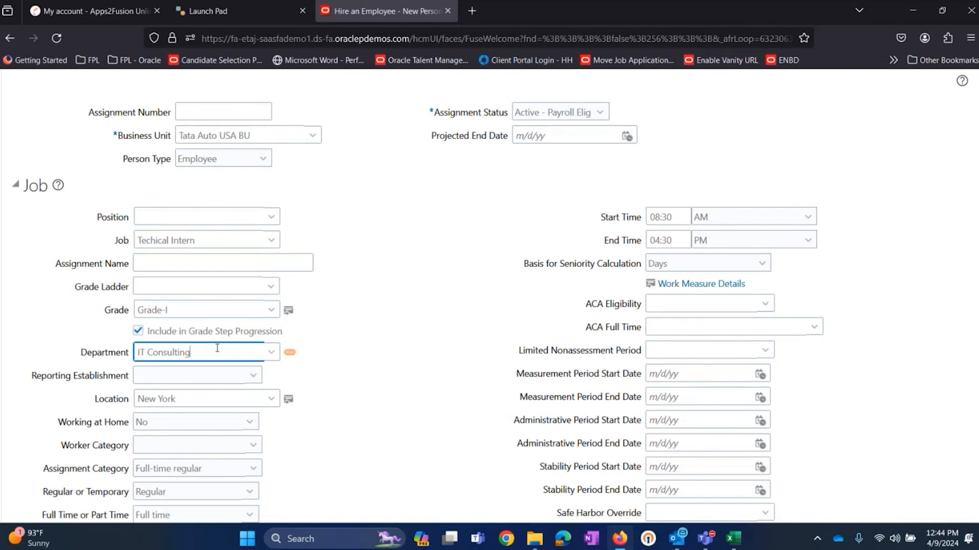
left_click(686, 238)
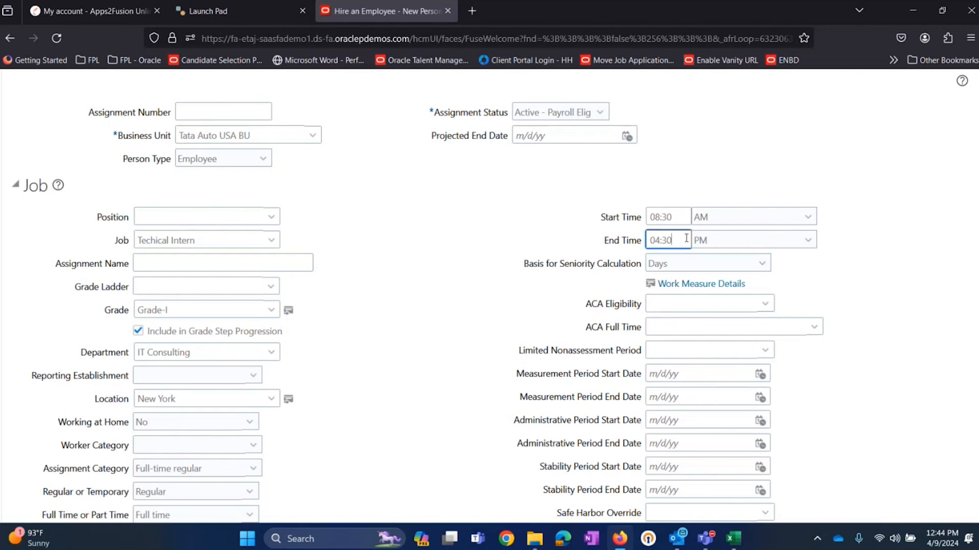
left_click(217, 352)
left_click(684, 239)
triple_click(198, 350)
left_click(361, 348)
Step: Review the remaining Job section fields, from ACA Eligibility through People Group, and the assignment extra information
scroll(702, 240, "down", 5)
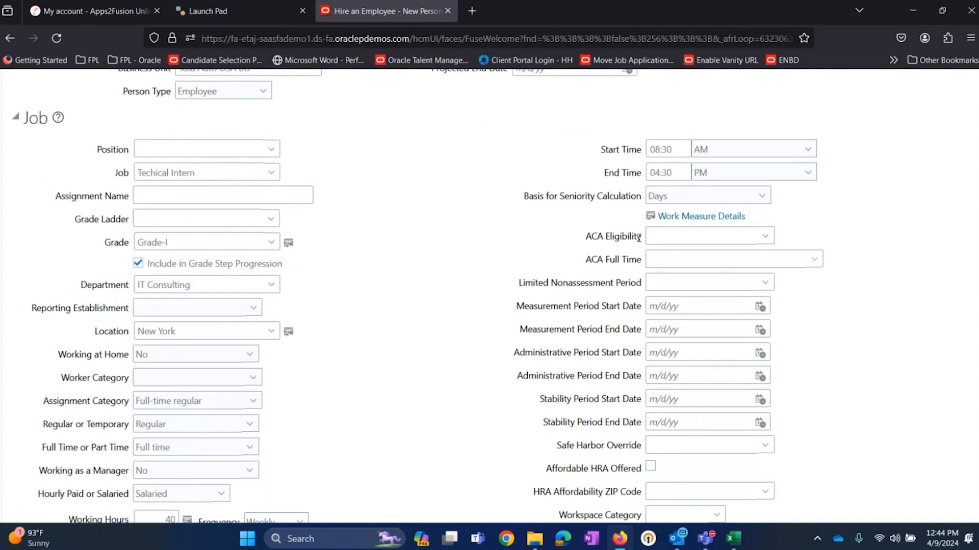
scroll(587, 155, "up", 1)
scroll(595, 152, "down", 2)
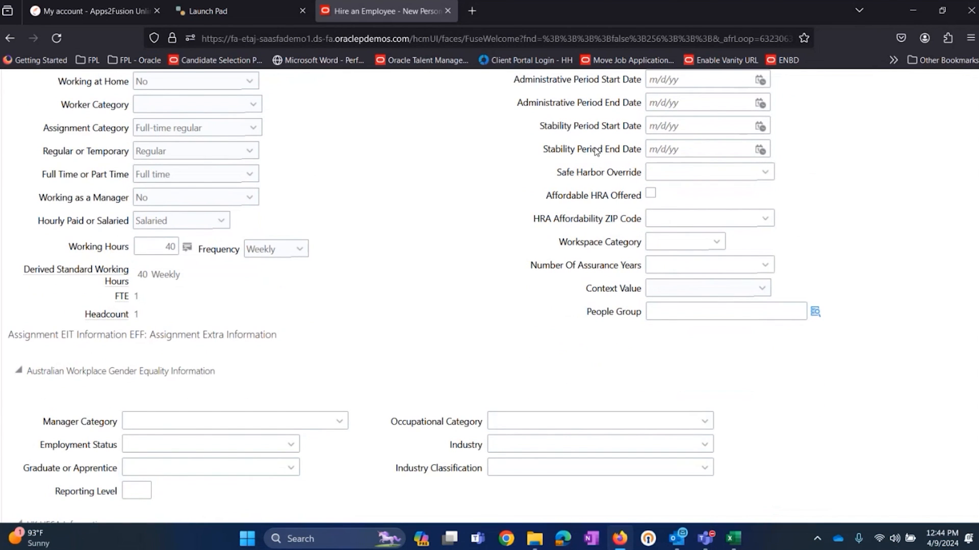
scroll(544, 170, "up", 1)
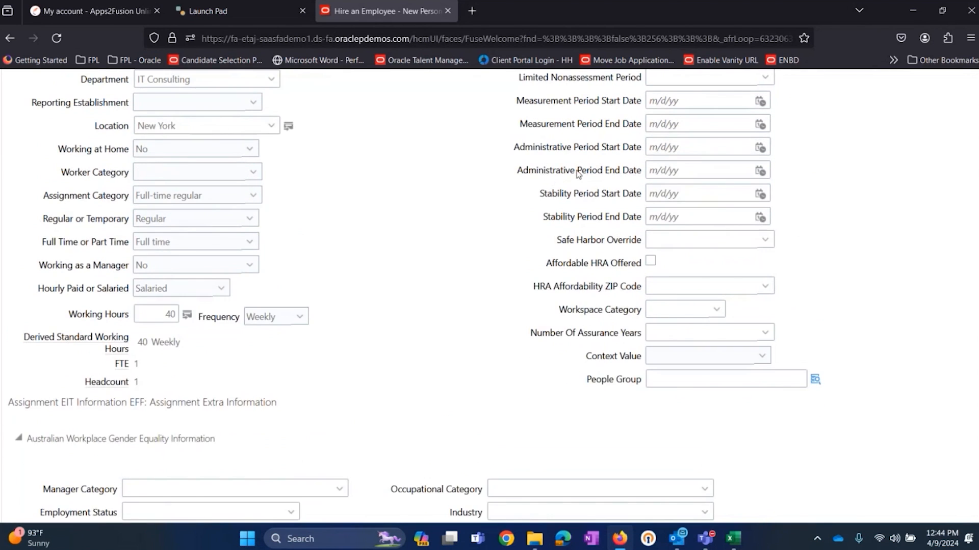
scroll(579, 173, "up", 1)
scroll(623, 244, "down", 2)
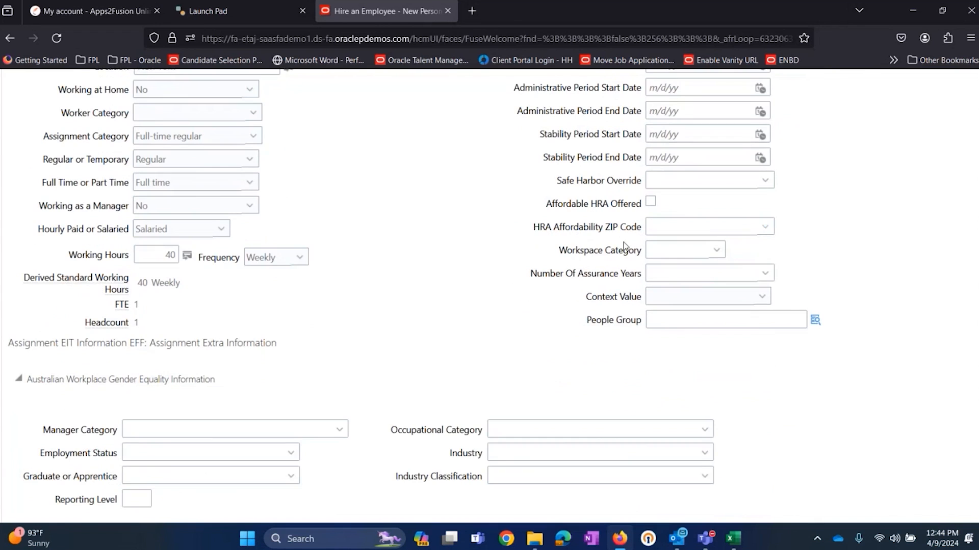
scroll(586, 229, "up", 3)
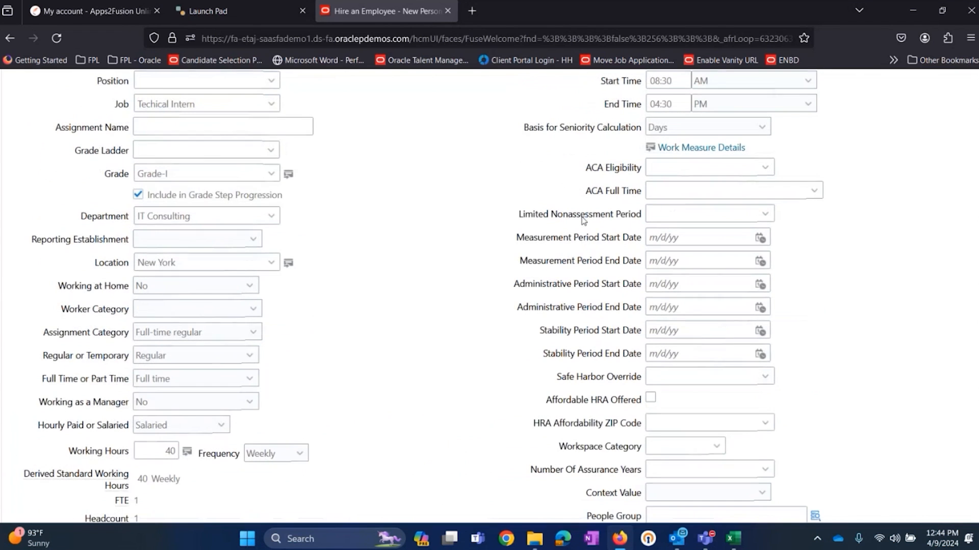
scroll(597, 210, "down", 6)
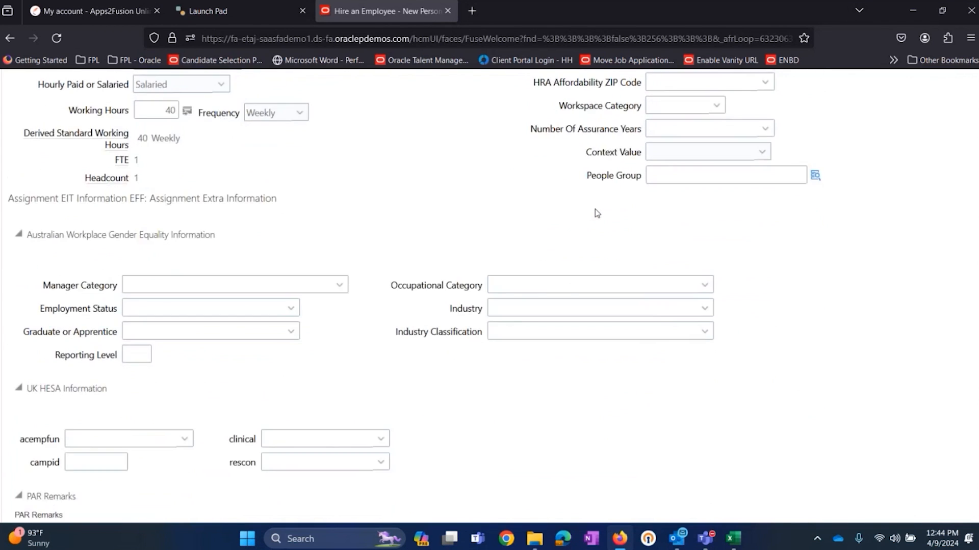
Step: Expand Manager Details, search for a manager by name and select the first match as Line Manager
scroll(596, 213, "down", 8)
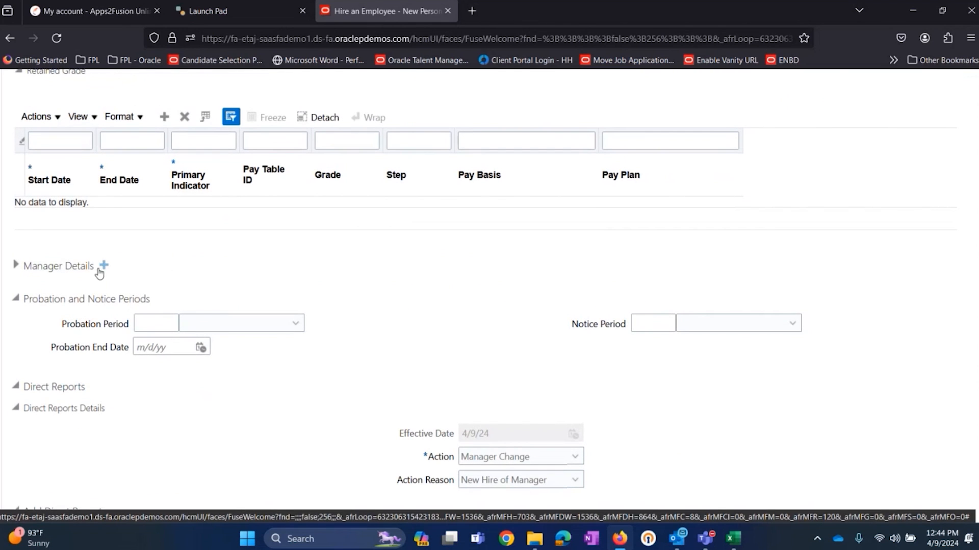
left_click(16, 265)
left_click(167, 289)
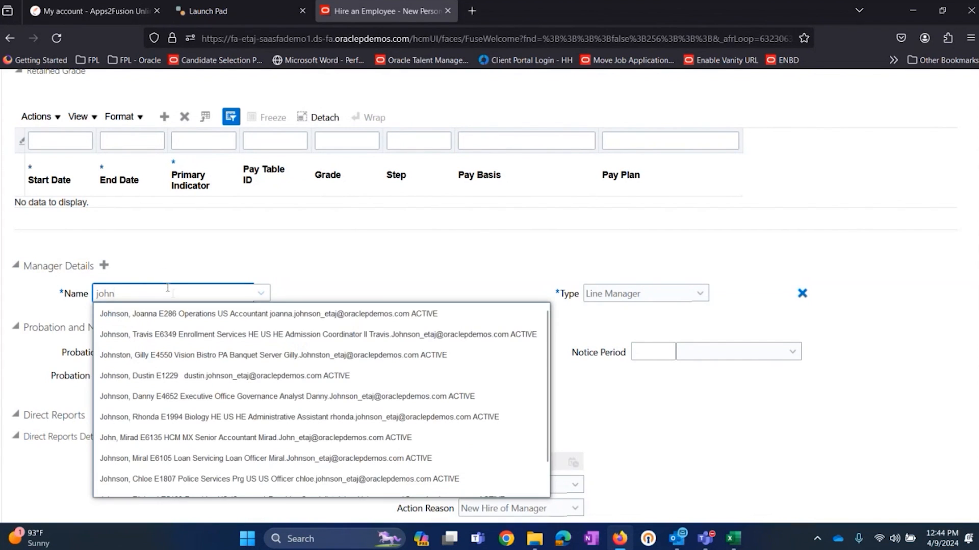
left_click(225, 315)
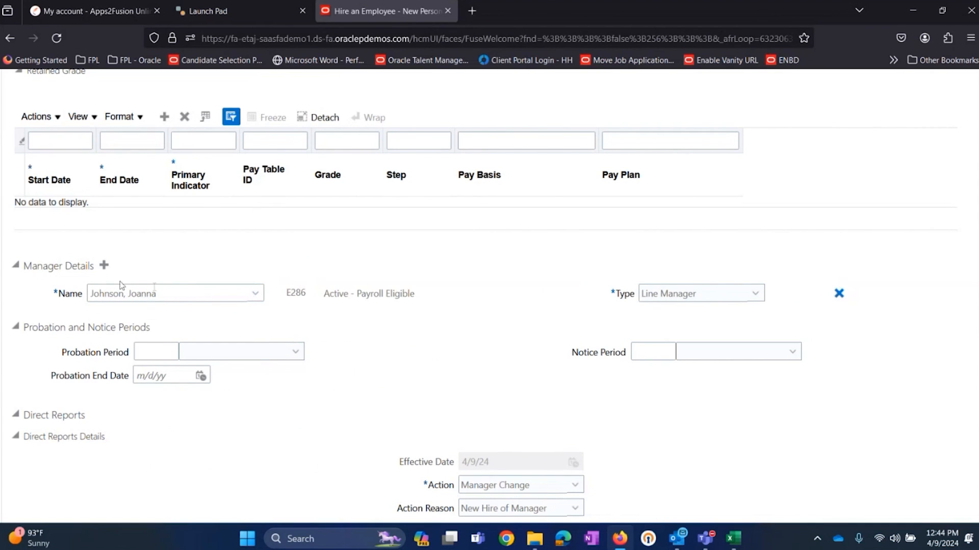
Step: Set the Probation Period to 6 Months
scroll(385, 313, "down", 3)
left_click(169, 215)
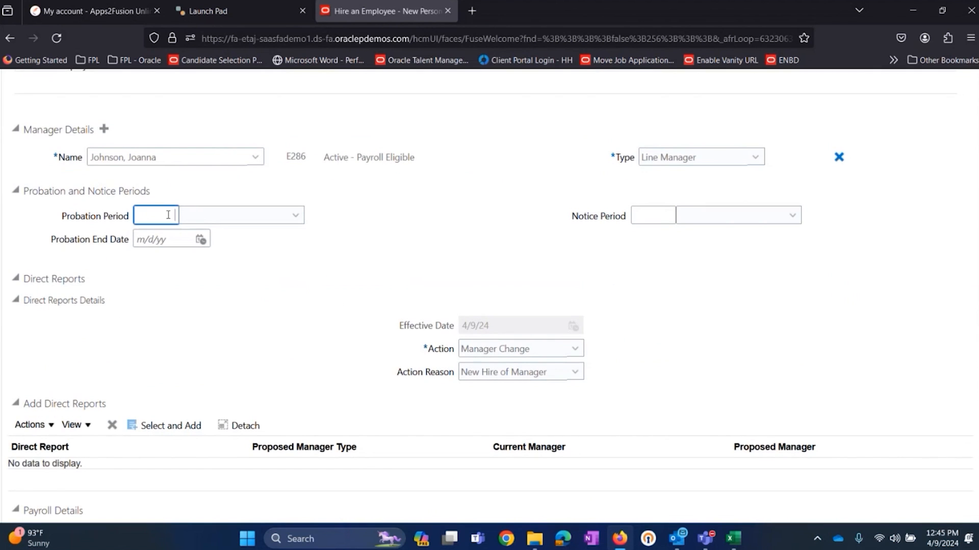
type("6")
left_click(240, 216)
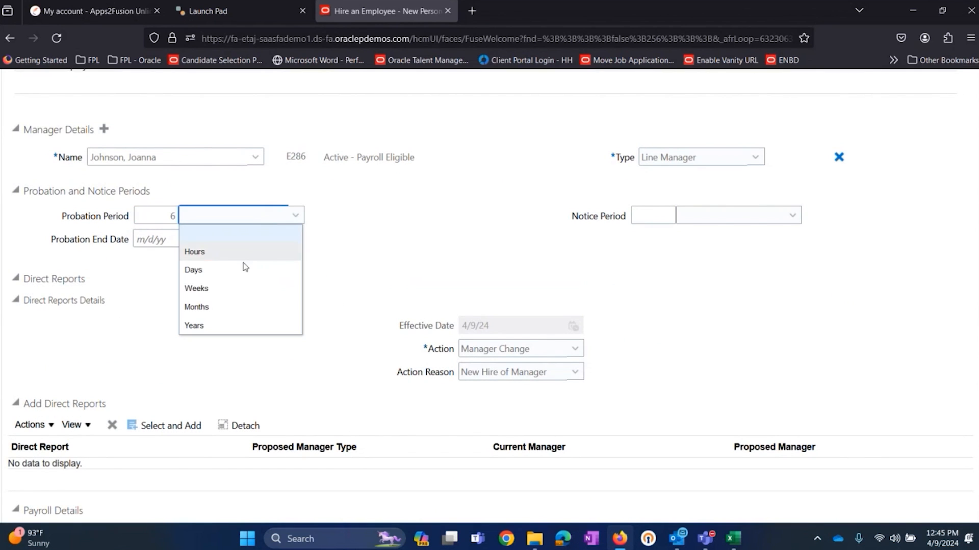
left_click(235, 307)
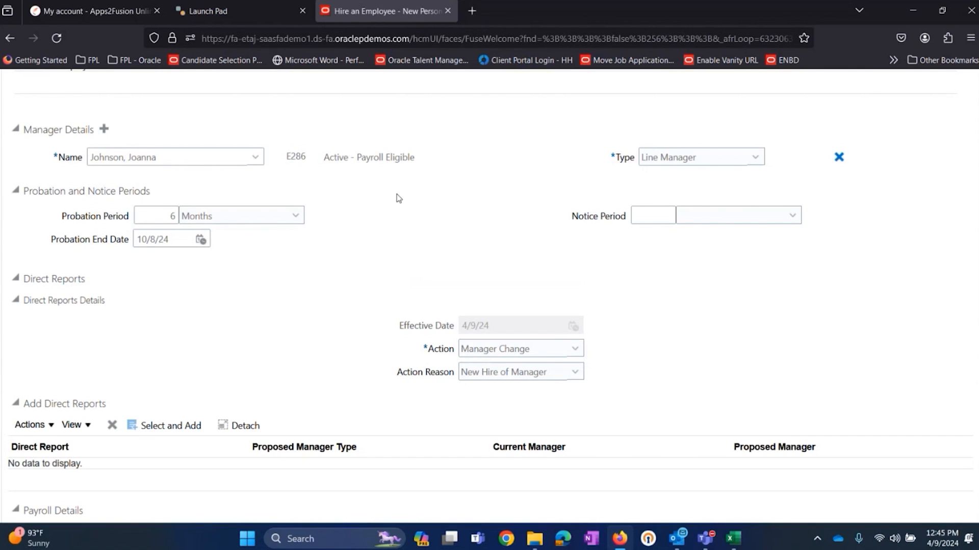
left_click(169, 216)
left_click(289, 263)
Step: Set the Notice Period to 3 Months
left_click(650, 217)
type("3")
left_click(717, 220)
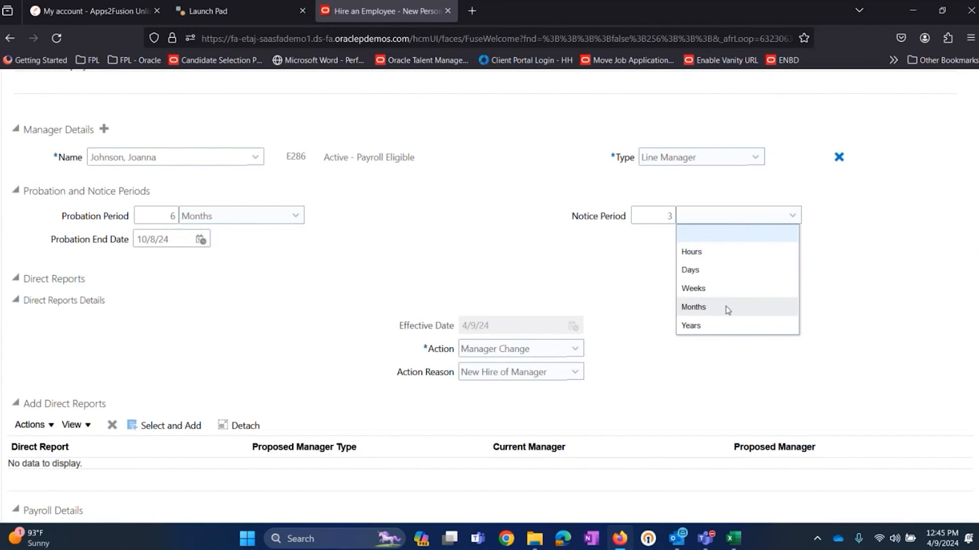
left_click(727, 309)
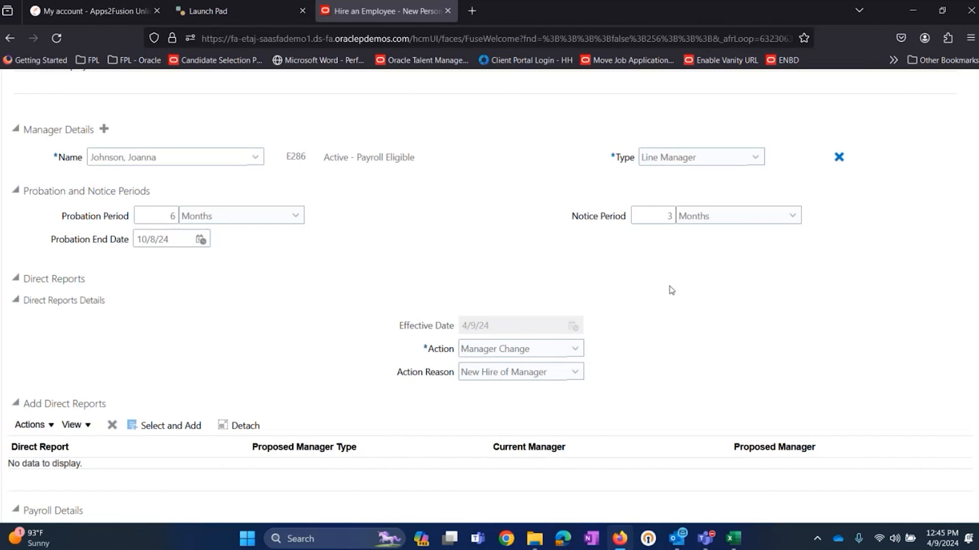
scroll(672, 290, "down", 6)
scroll(671, 291, "down", 7)
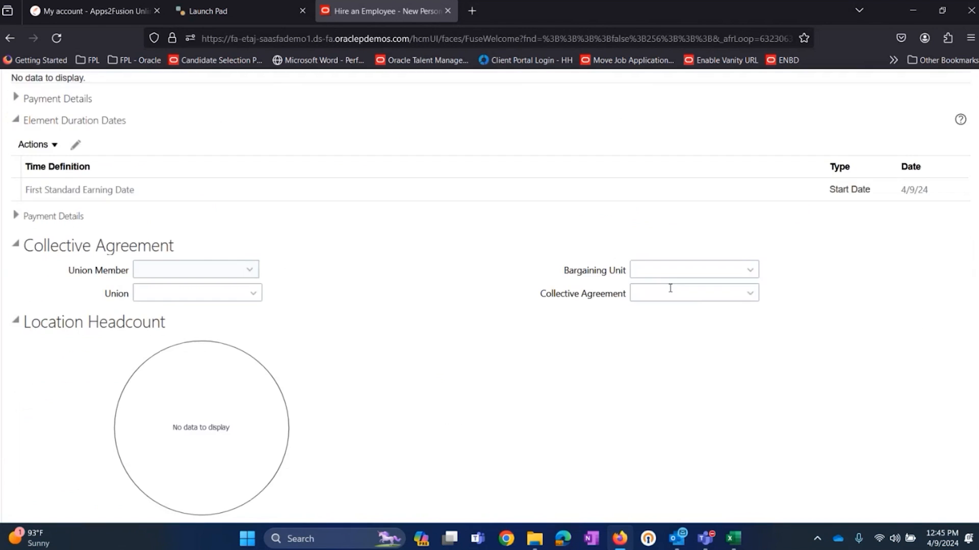
Step: Review the completed Employment Information from service dates through payroll details, and continue to Compensation and Other Information
scroll(658, 287, "up", 8)
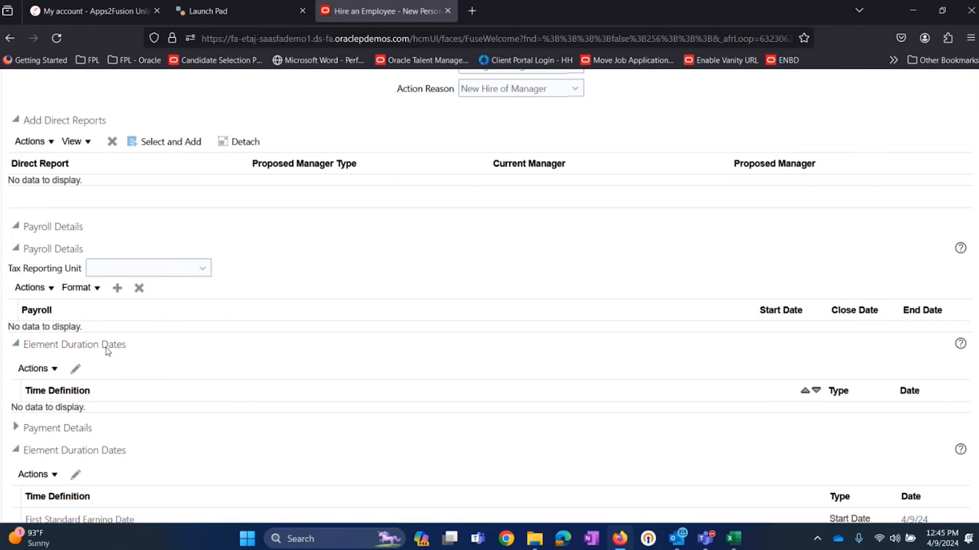
scroll(714, 264, "up", 10)
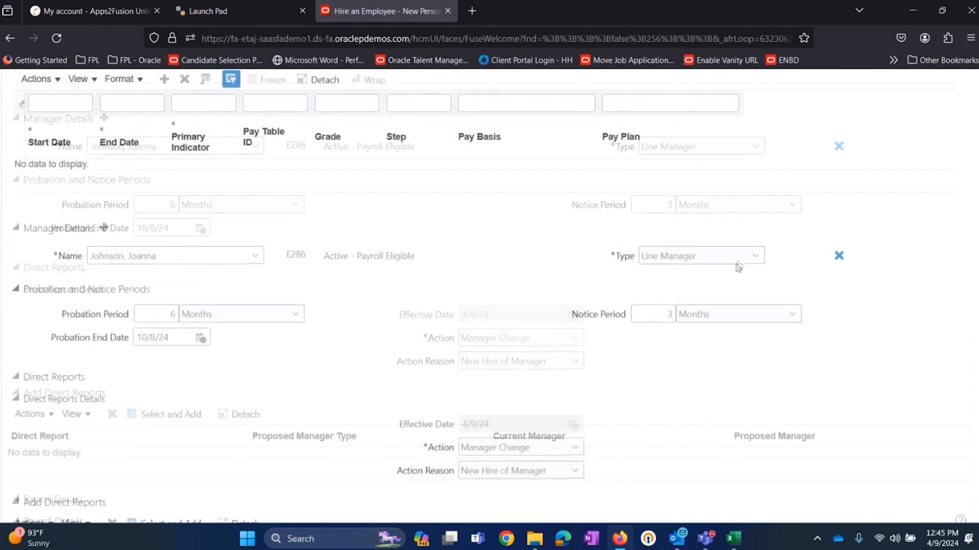
scroll(580, 206, "up", 10)
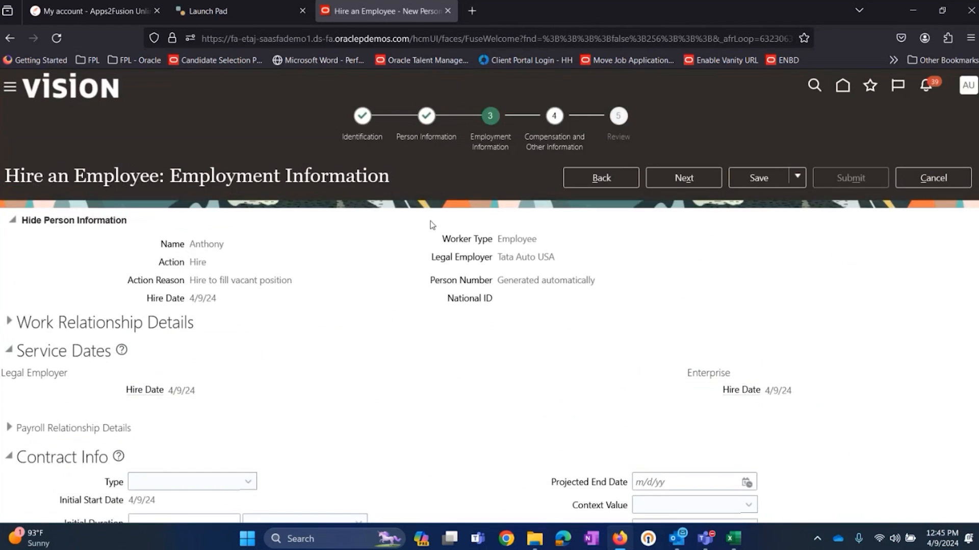
scroll(382, 238, "down", 4)
scroll(383, 238, "down", 4)
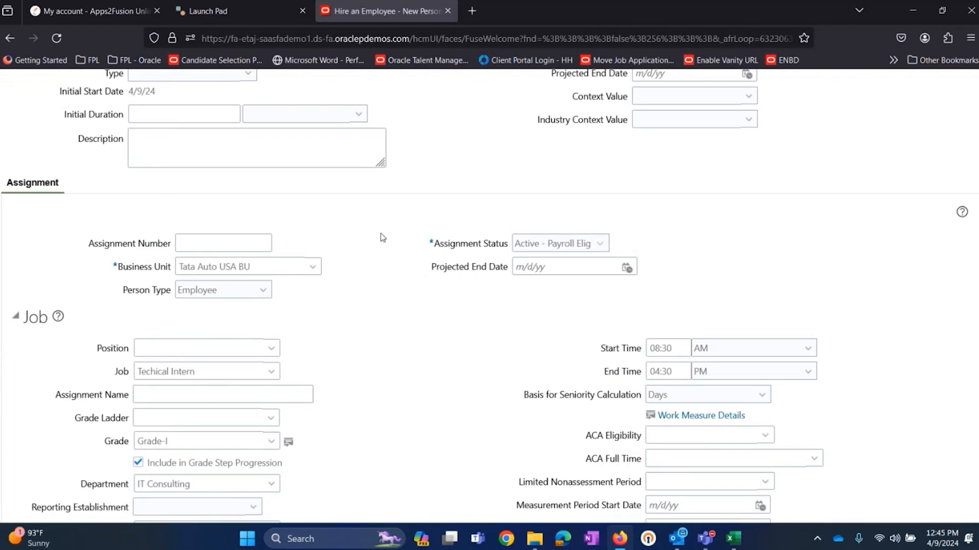
scroll(214, 264, "down", 4)
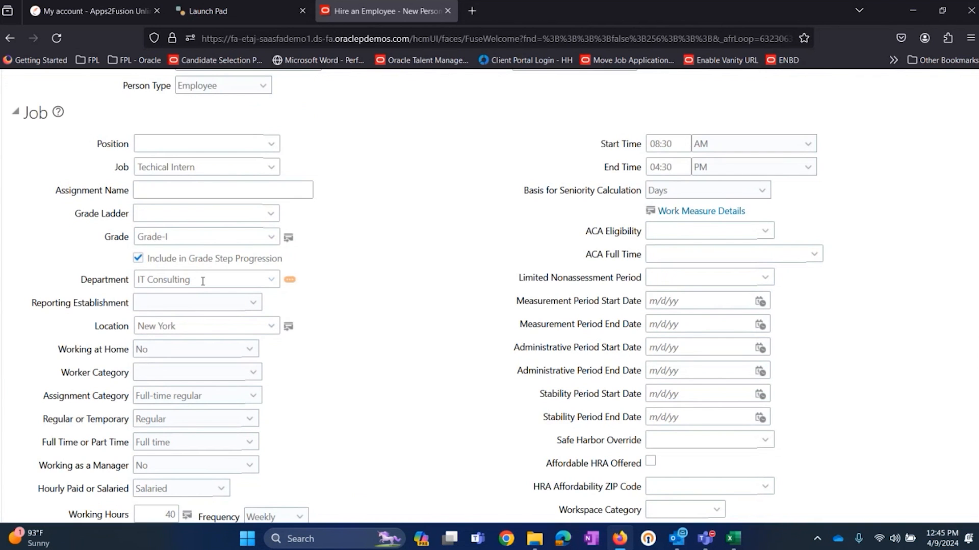
scroll(203, 282, "down", 3)
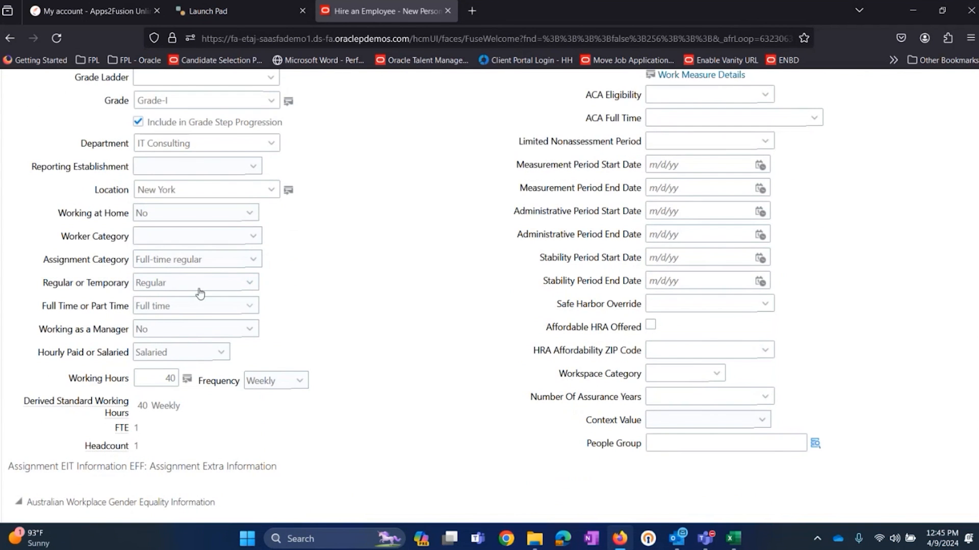
scroll(200, 294, "down", 15)
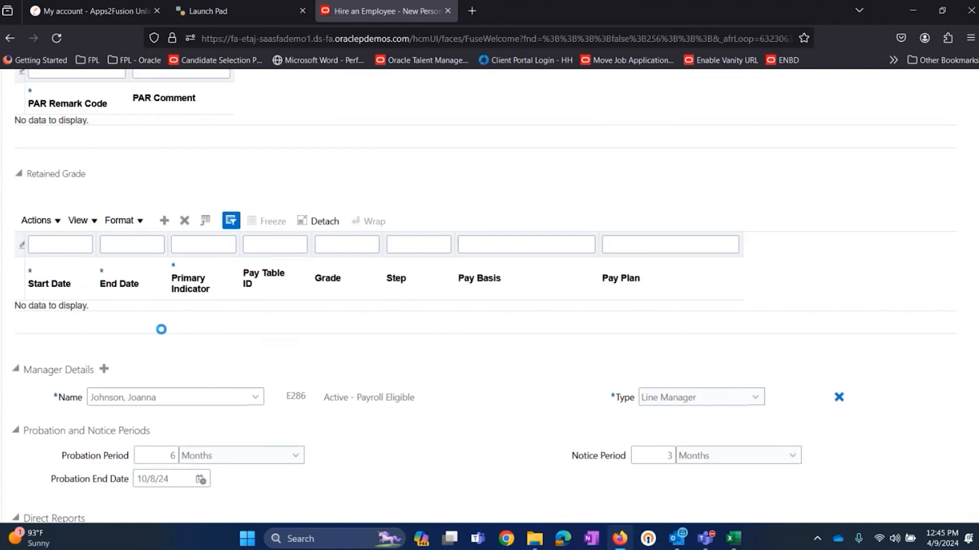
scroll(572, 232, "up", 15)
scroll(572, 228, "up", 10)
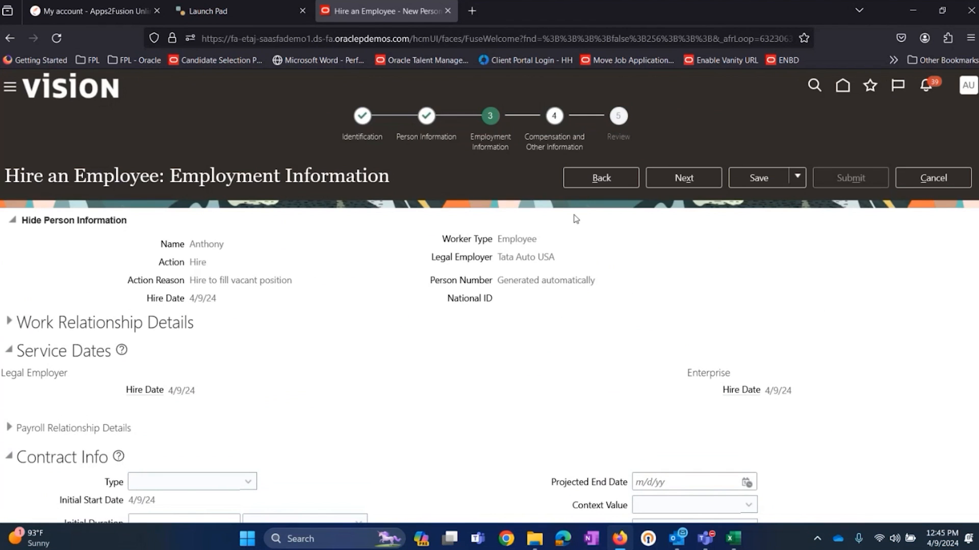
left_click(692, 178)
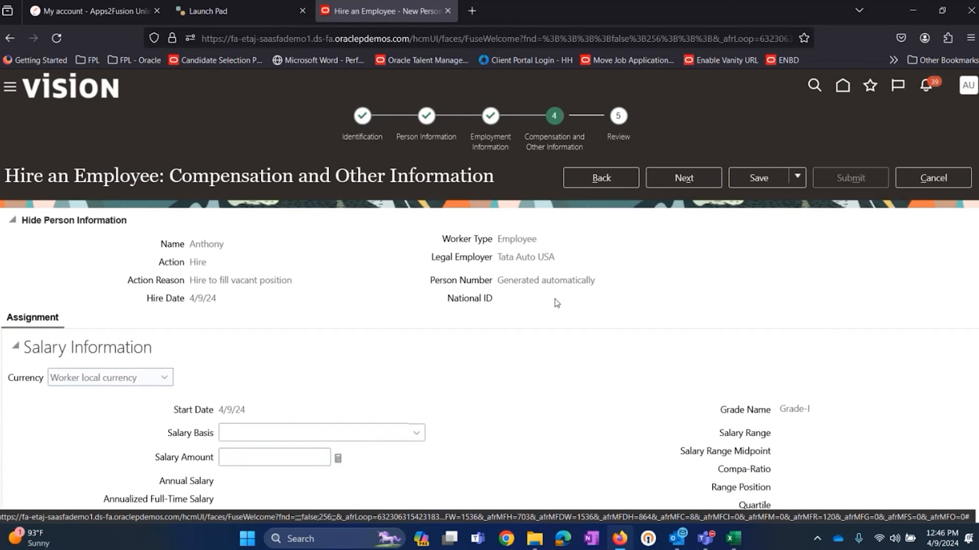
Step: Look over the Salary Information and Other Compensation sections without entering anything, and continue to the Review stage
scroll(465, 235, "down", 3)
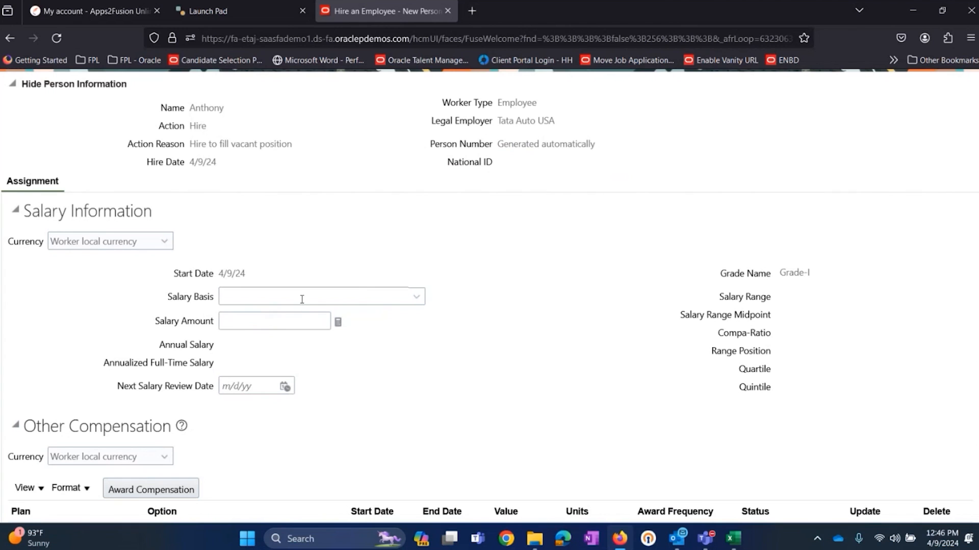
scroll(553, 302, "down", 2)
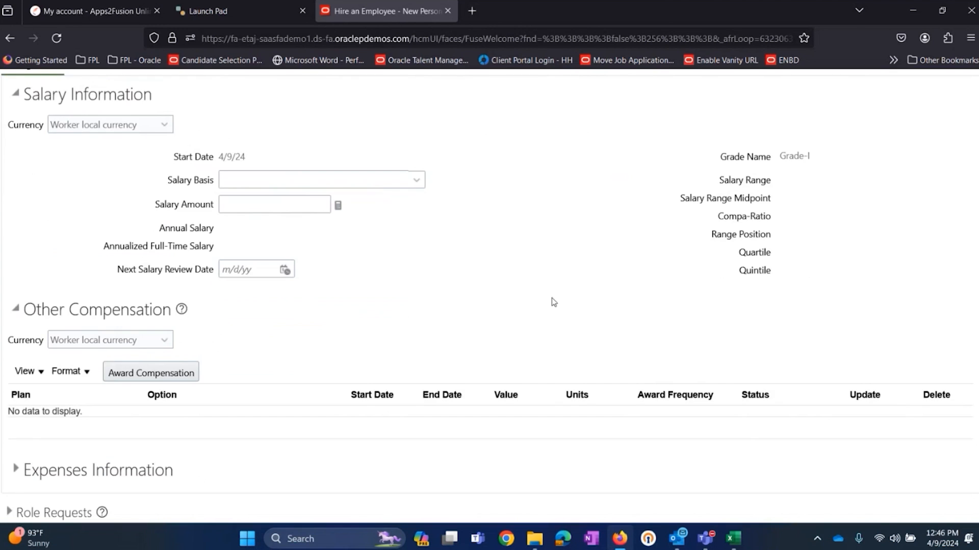
scroll(551, 297, "up", 5)
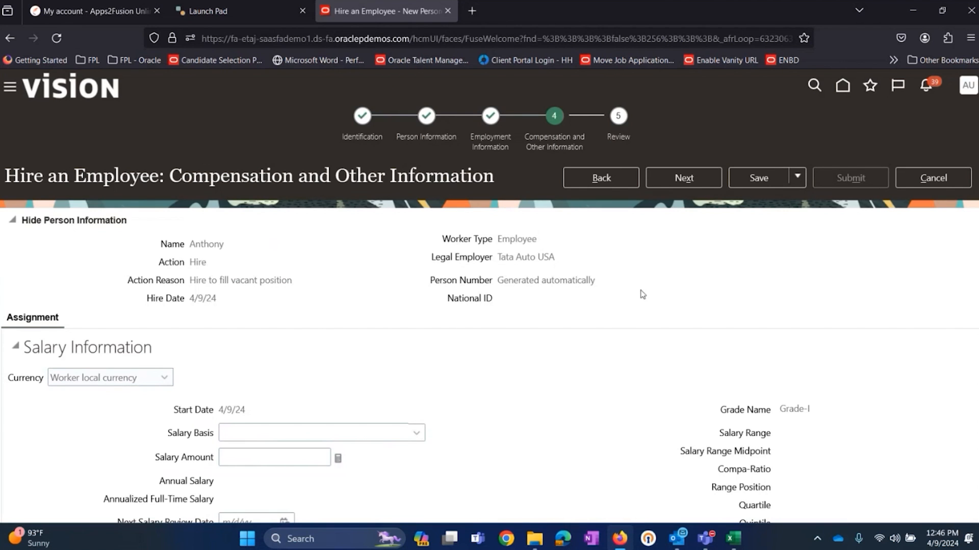
scroll(233, 361, "down", 3)
scroll(603, 255, "up", 3)
left_click(705, 174)
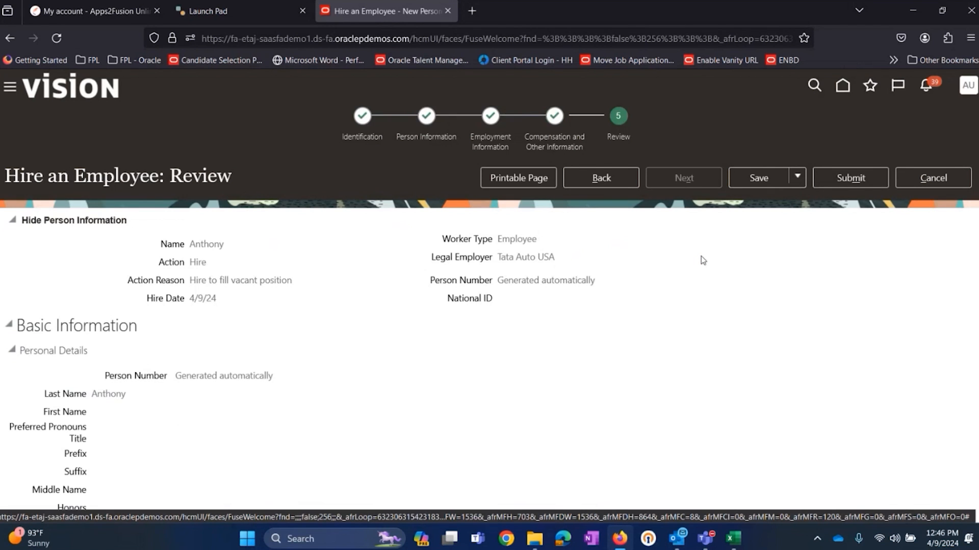
Step: Review the hire summary, covering person information, address, employment information, job, assignment extra information and grade step details
scroll(279, 290, "down", 3)
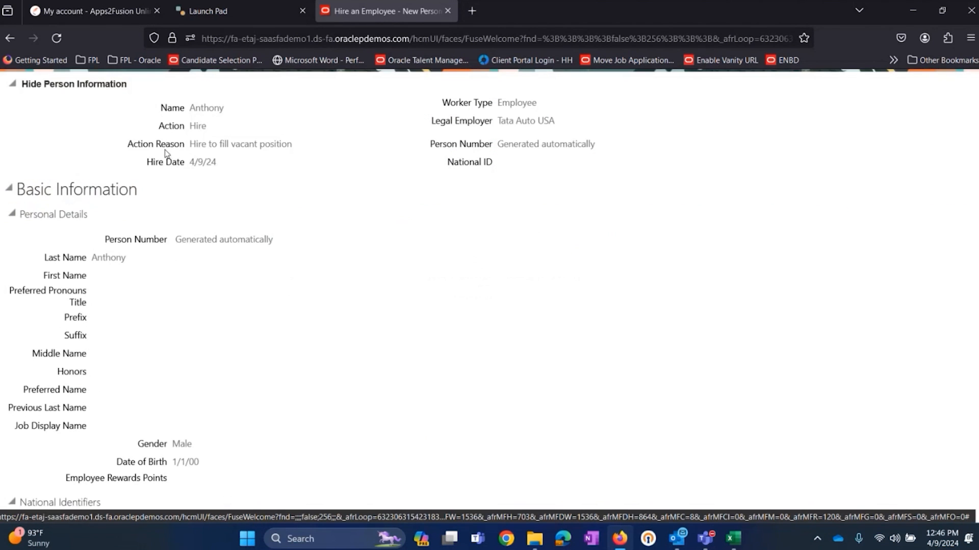
scroll(165, 153, "up", 3)
left_click_drag(170, 247, 375, 286)
left_click(375, 286)
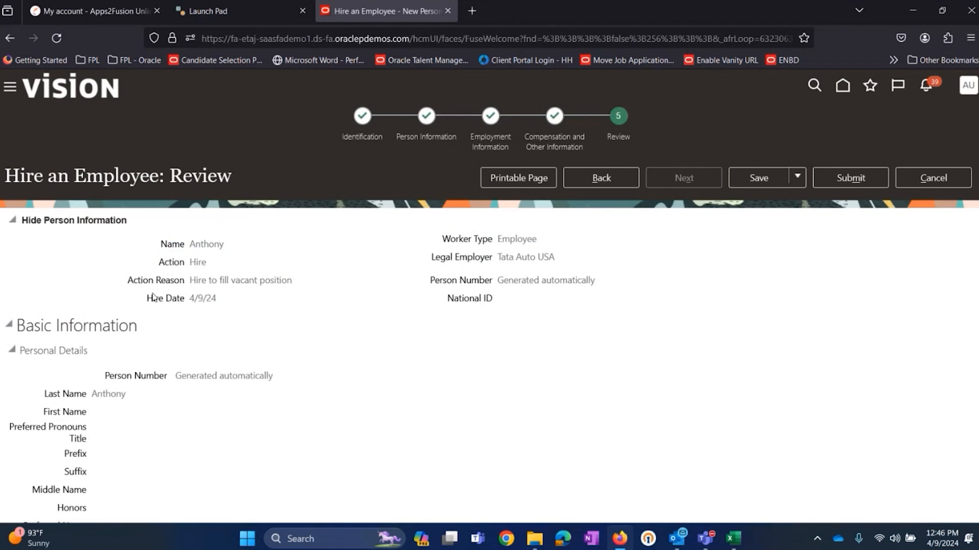
scroll(153, 250, "down", 10)
scroll(194, 260, "down", 2)
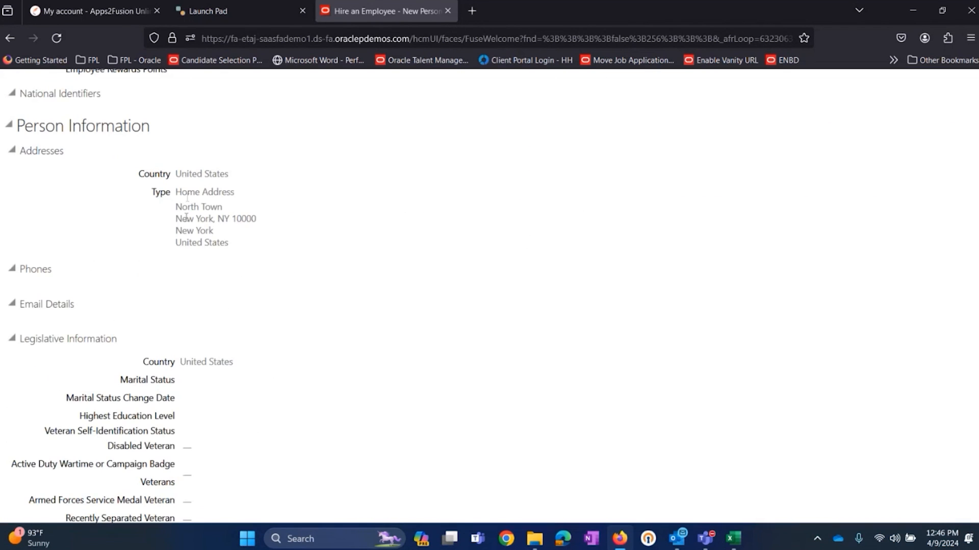
scroll(185, 285, "down", 15)
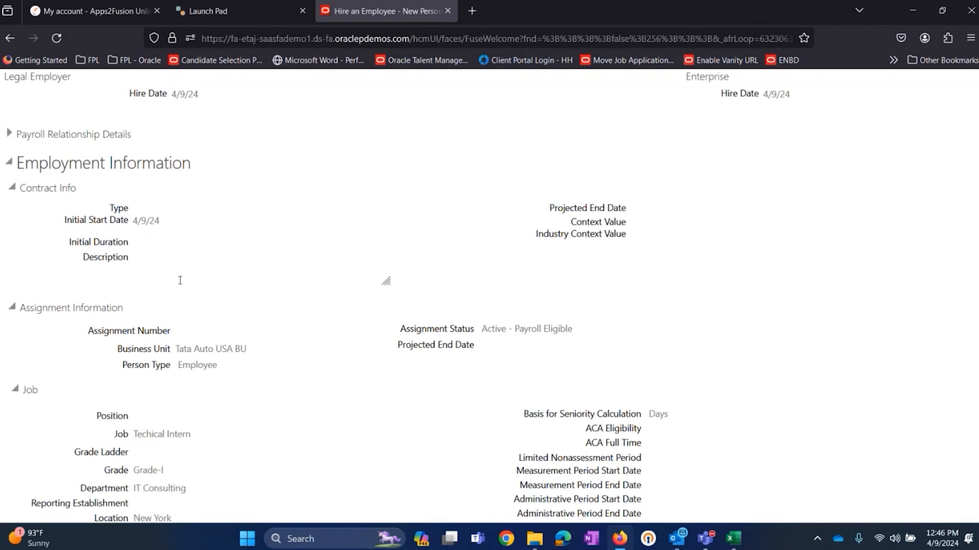
scroll(166, 269, "down", 4)
left_click_drag(153, 186, 327, 415)
scroll(331, 385, "down", 10)
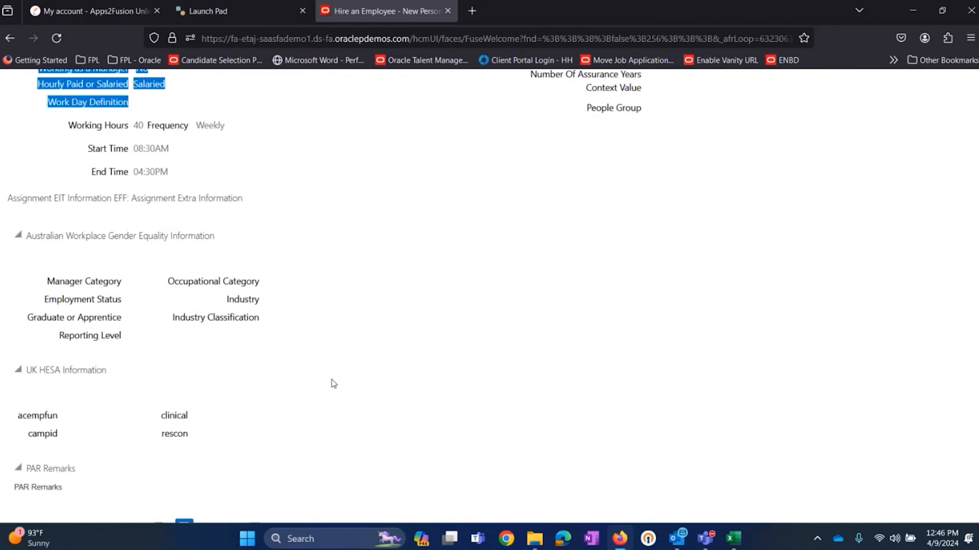
scroll(235, 345, "down", 5)
scroll(212, 348, "up", 8)
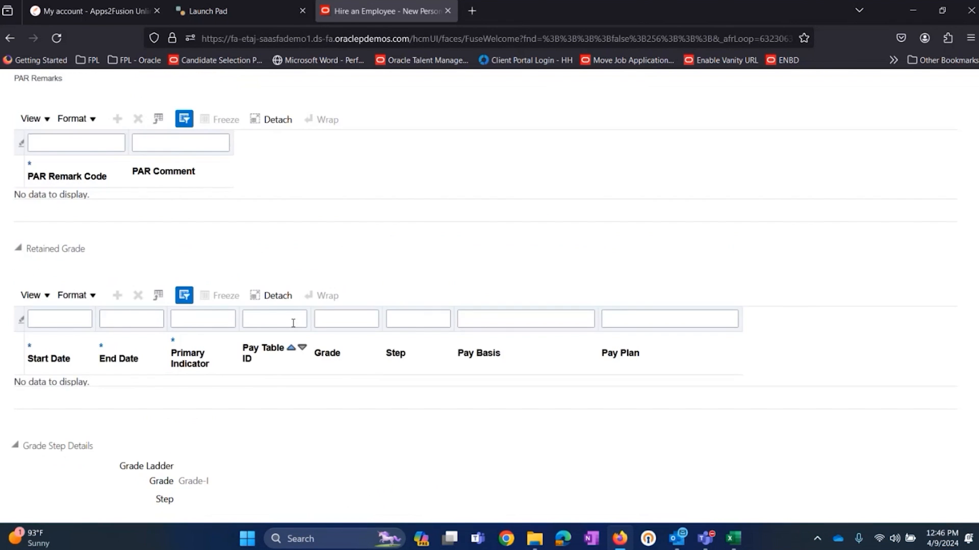
scroll(350, 303, "up", 20)
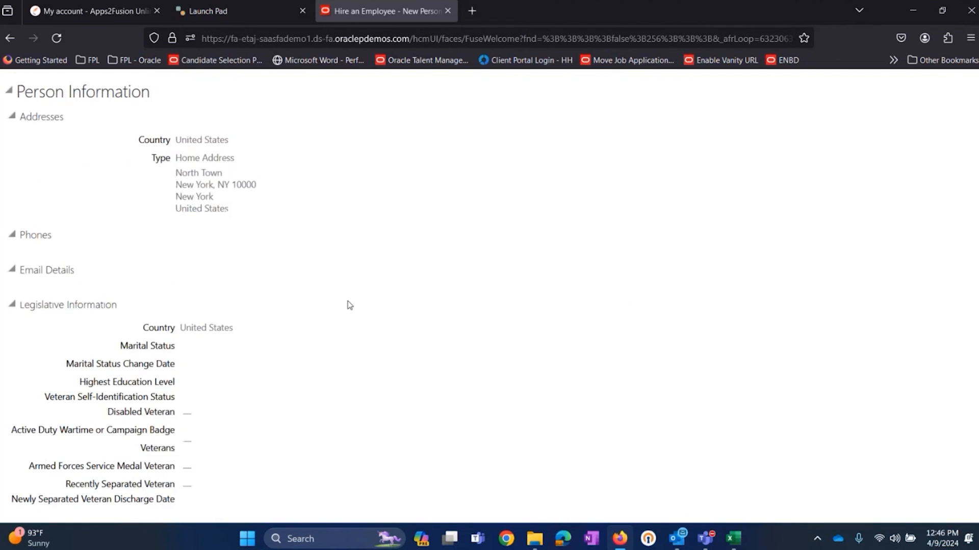
scroll(351, 303, "up", 3)
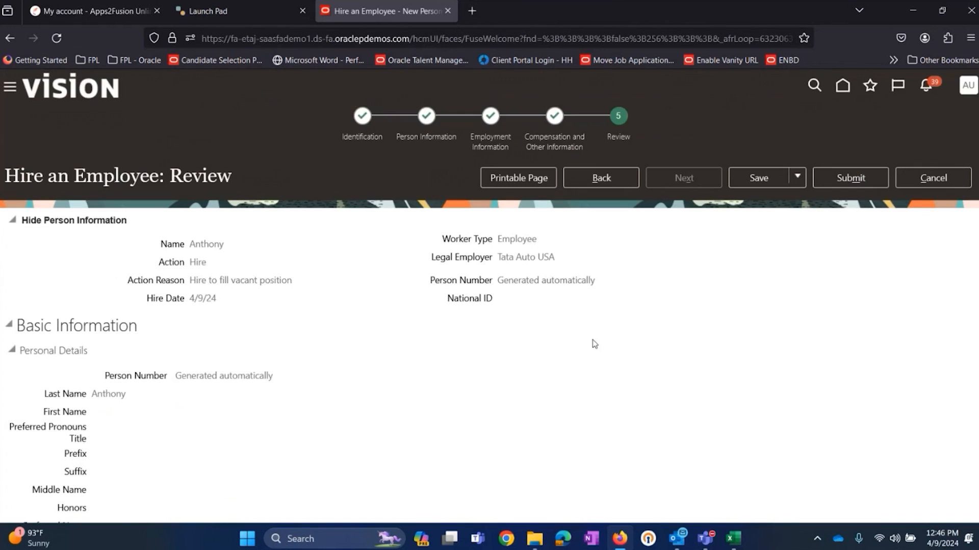
Step: Examine the Person Number entry in the person information header of the hire review
left_click_drag(432, 286, 507, 286)
left_click(625, 286)
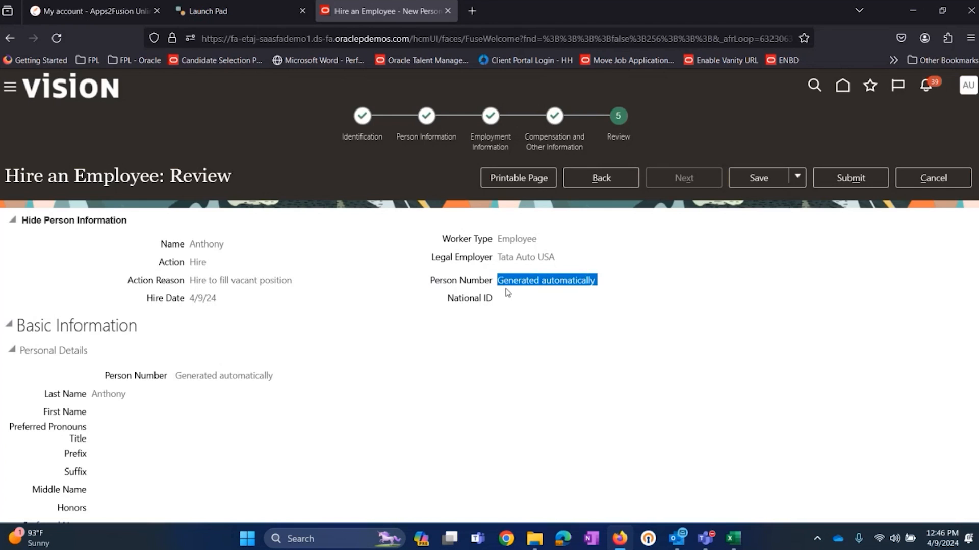
left_click(544, 317)
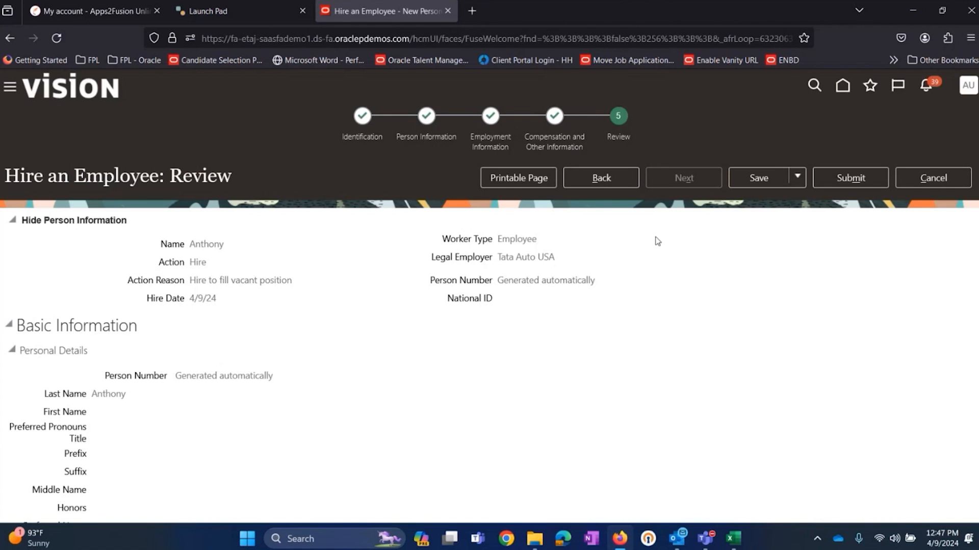
double_click(517, 282)
left_click_drag(518, 284, 541, 294)
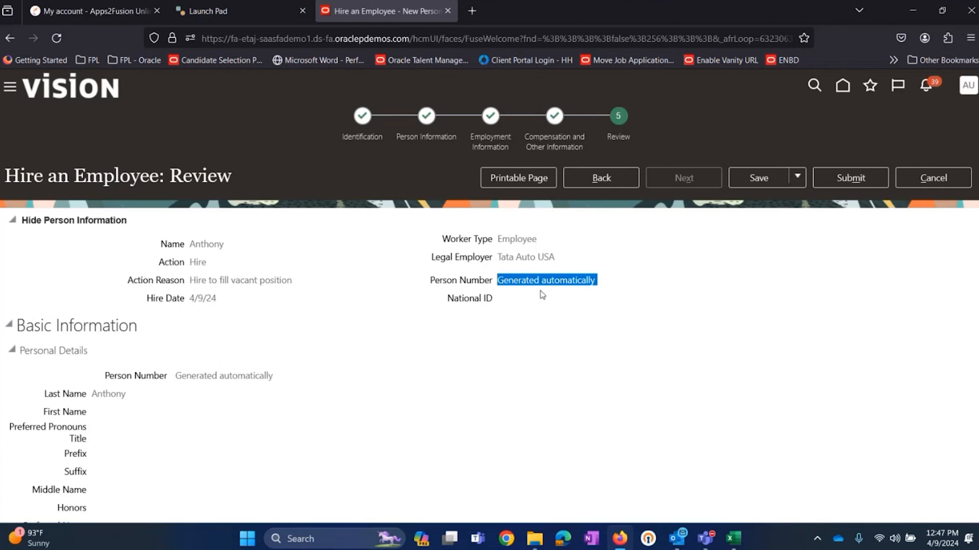
left_click(701, 273)
left_click_drag(430, 282, 499, 284)
triple_click(513, 280)
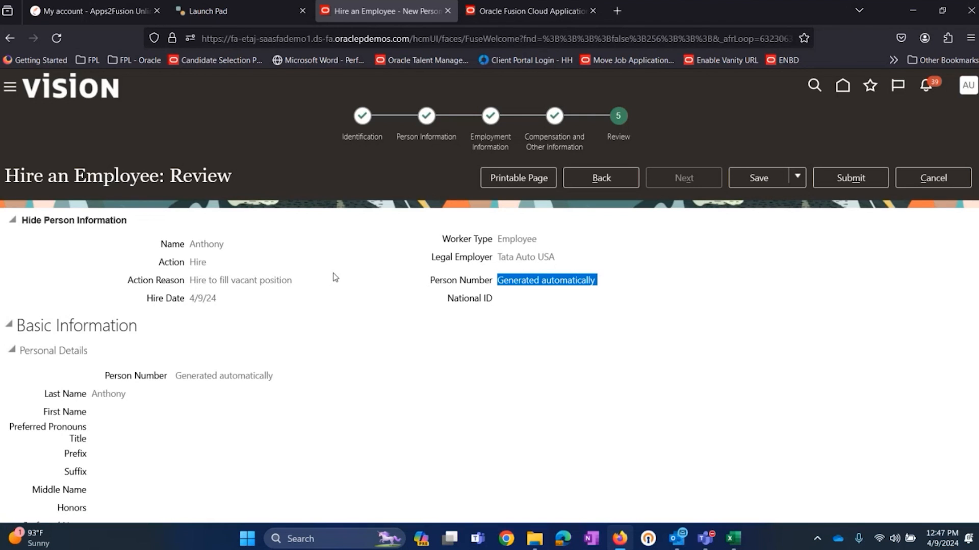
Step: Switch to the second Oracle Fusion browser tab, open Setup and Maintenance and bring up its task search page
left_click(505, 13)
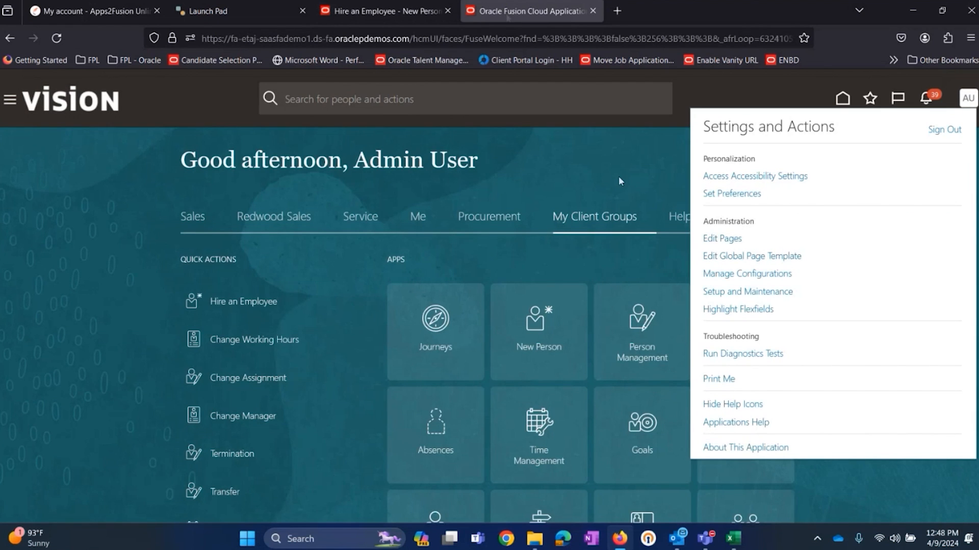
left_click(743, 291)
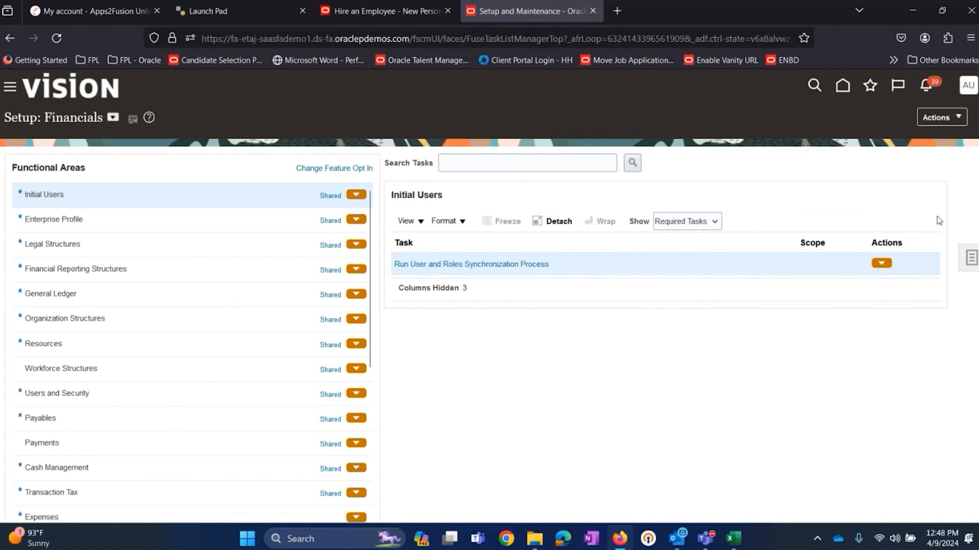
left_click(970, 258)
left_click(854, 266)
Step: Search the setup tasks for "manage enterprise" and open Manage Enterprise HCM Information
left_click(353, 165)
type("manage enterprise")
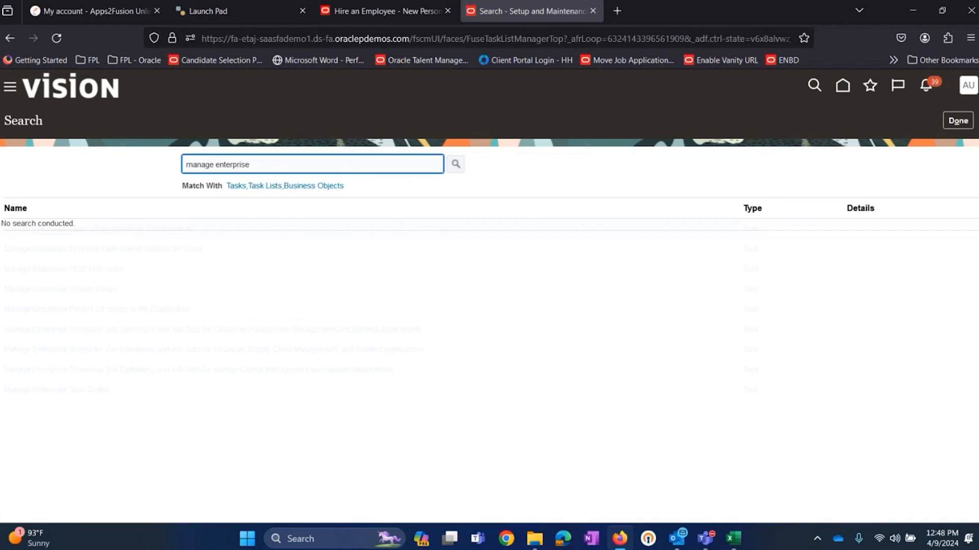
key("Return")
left_click(102, 268)
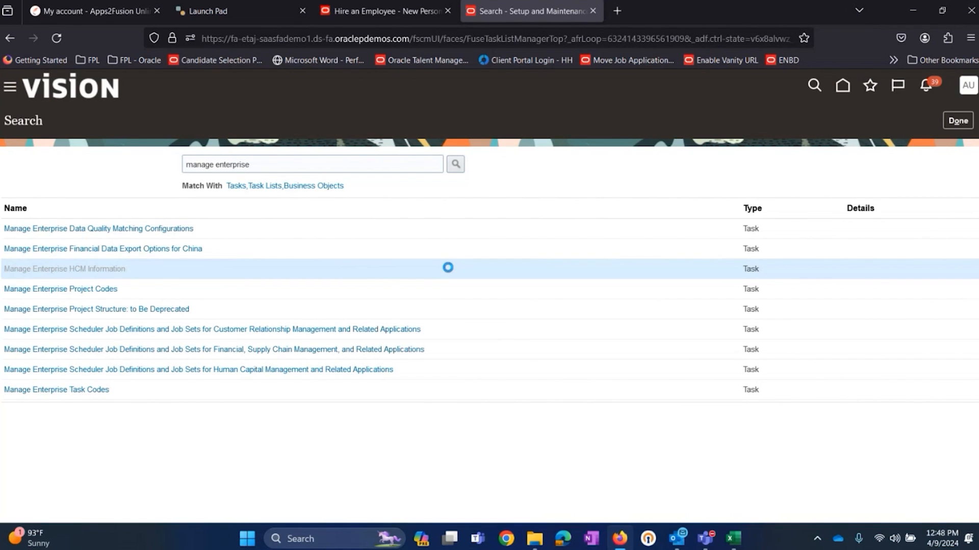
Step: Examine the Person Number Generation Method under Enterprise Information, compare it with the hire's Person Number, and return to the hire review
scroll(448, 273, "down", 5)
left_click_drag(490, 283, 629, 285)
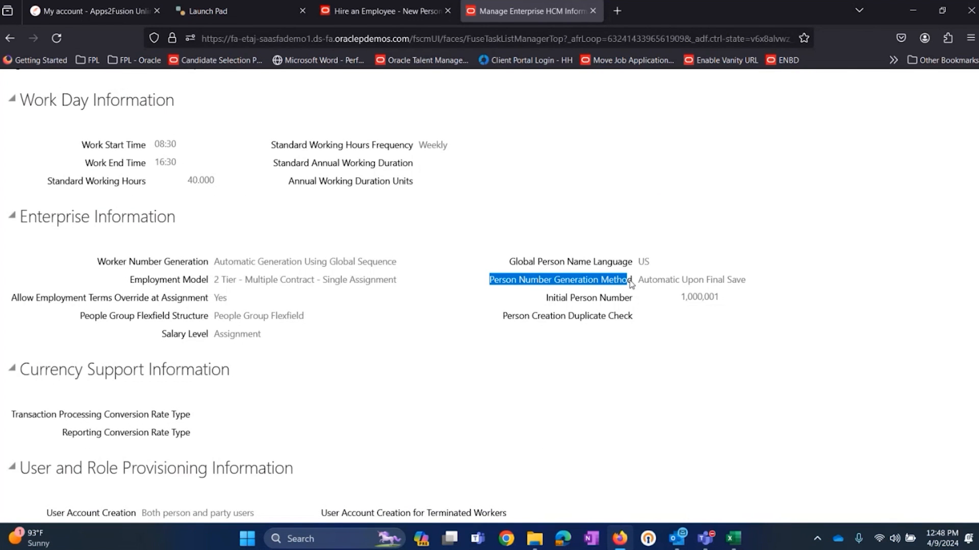
double_click(646, 280)
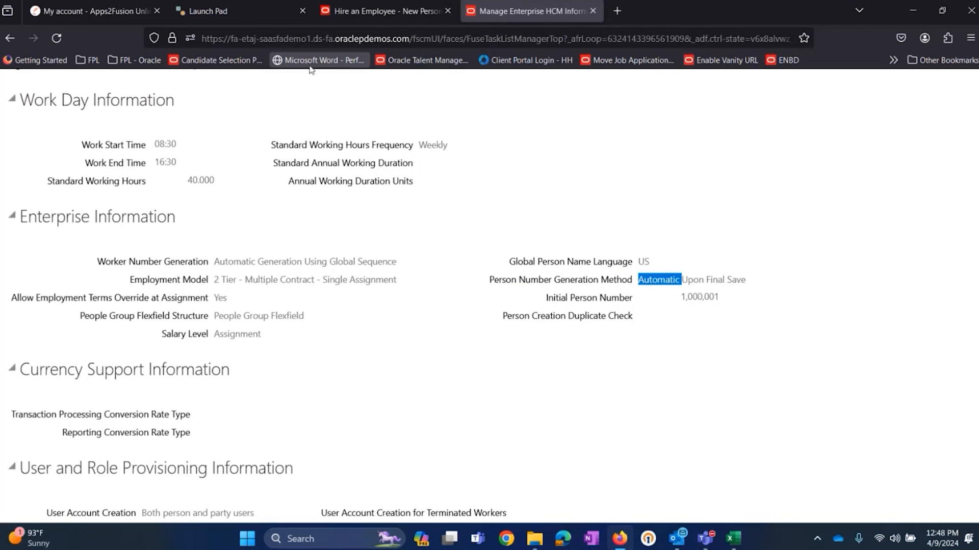
left_click(402, 19)
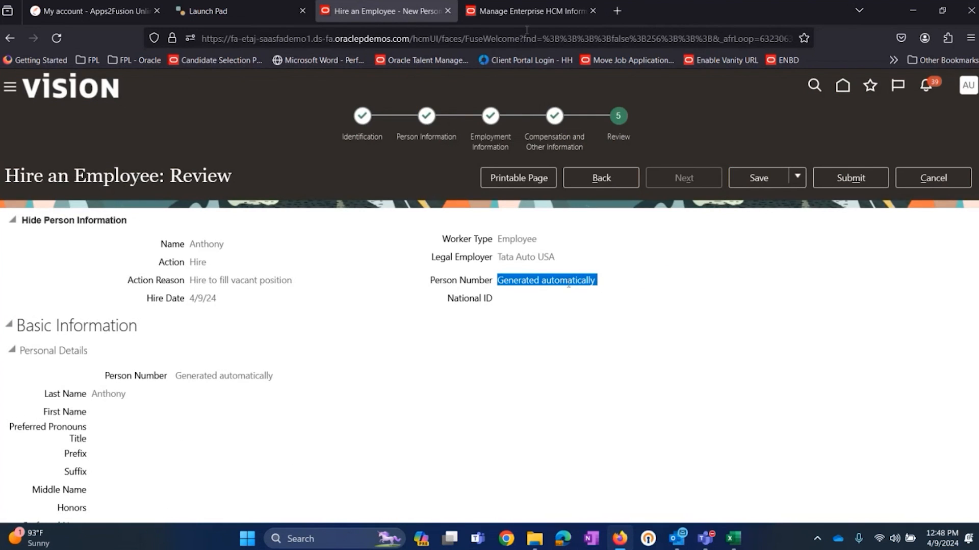
left_click(535, 11)
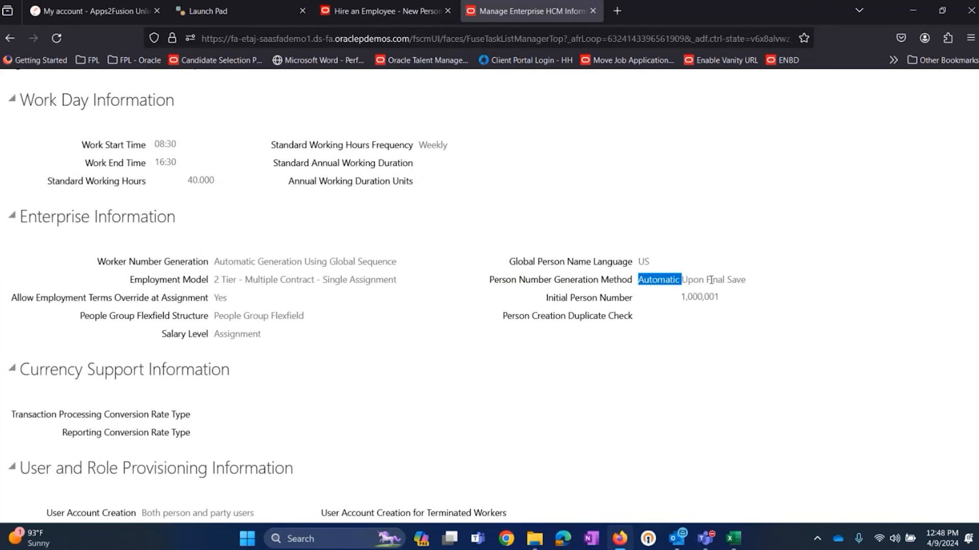
left_click_drag(699, 280, 746, 279)
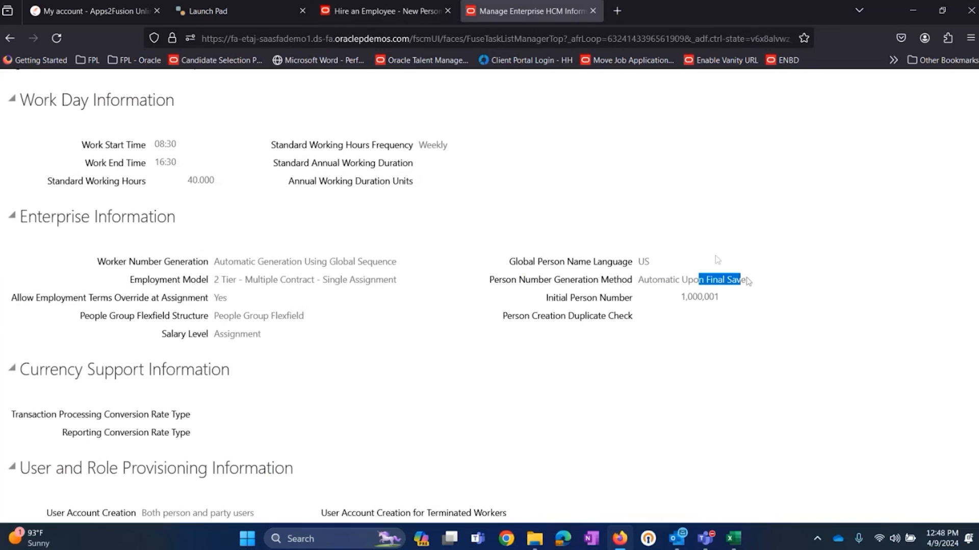
left_click(396, 14)
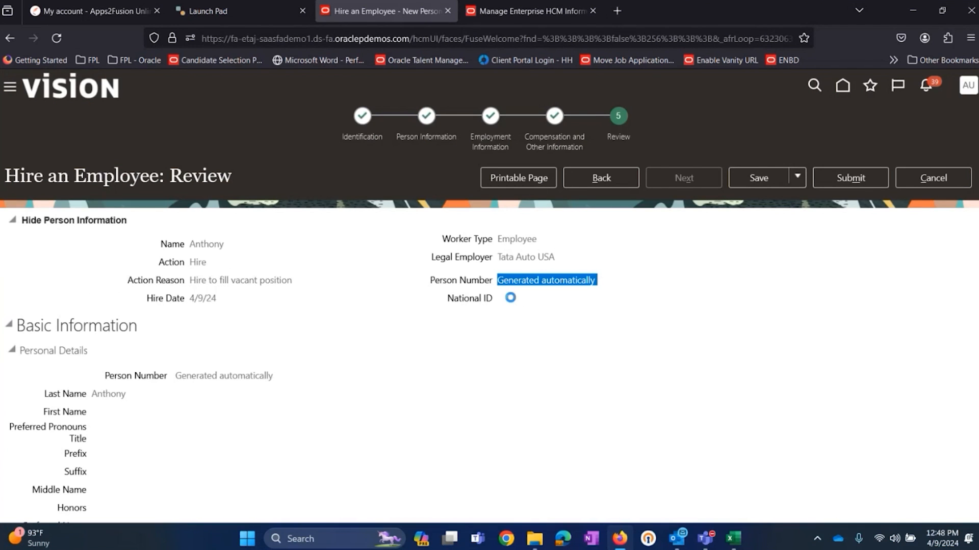
Step: Submit the Tata Auto USA hire from the review page and agree to continue with the request
left_click(886, 184)
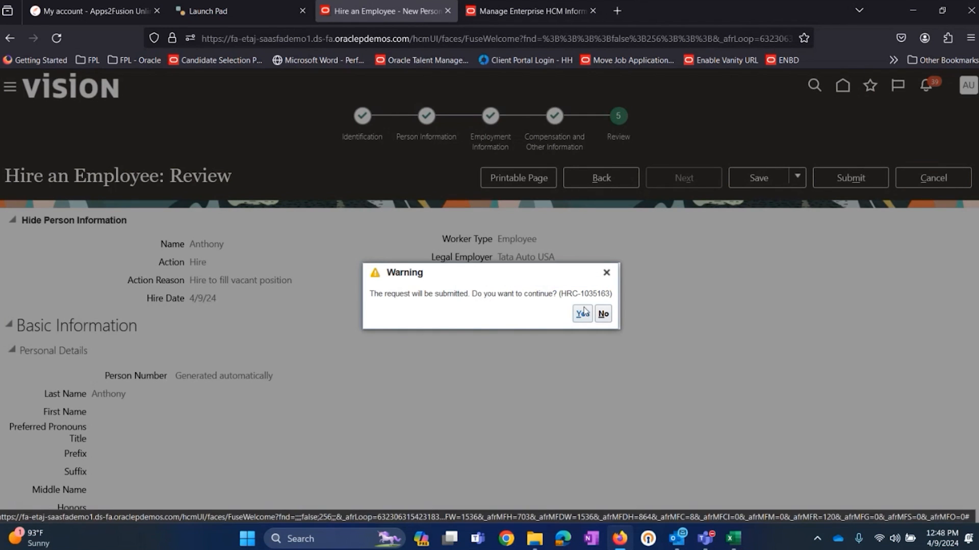
left_click(583, 313)
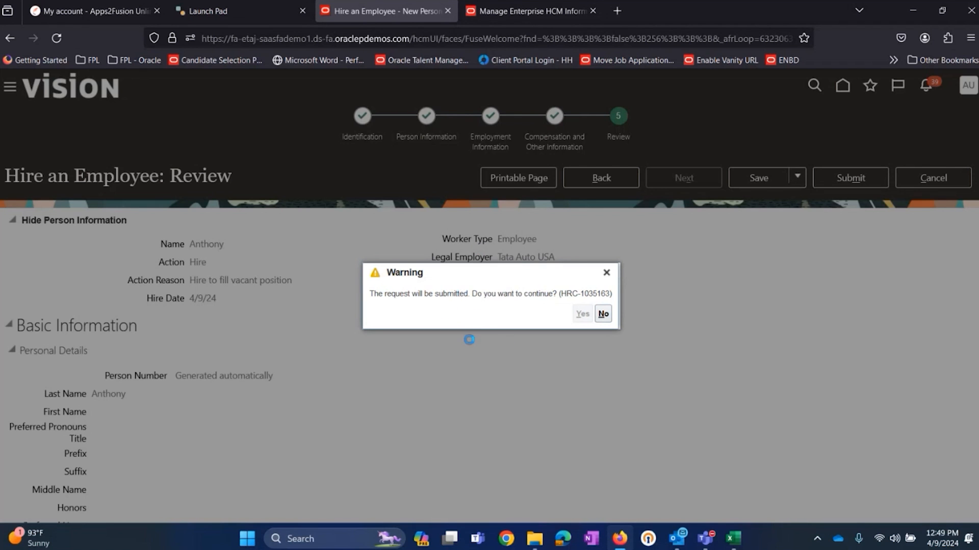
Step: Check the Initial Person Number in Manage Enterprise HCM Information, then return to the hire and acknowledge the submission confirmation
left_click(516, 11)
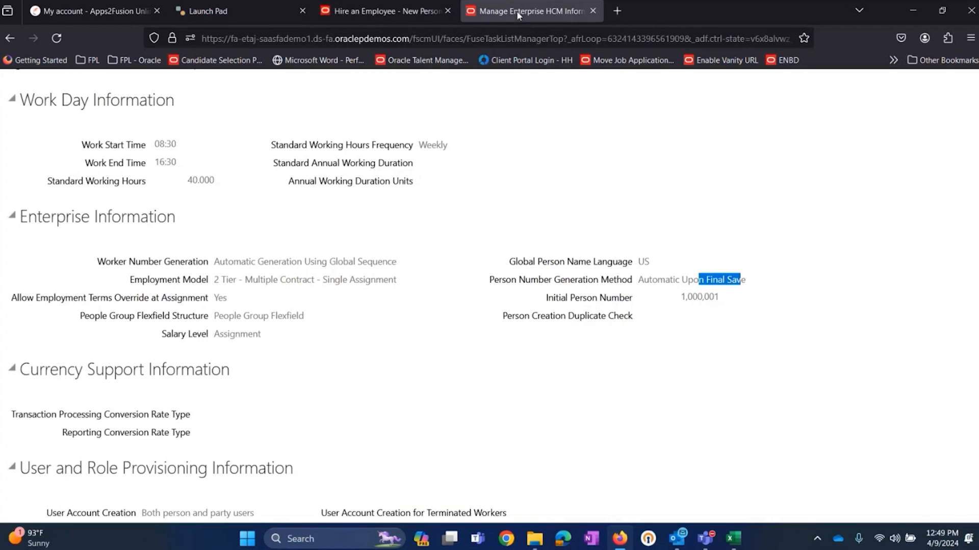
double_click(705, 296)
left_click(388, 11)
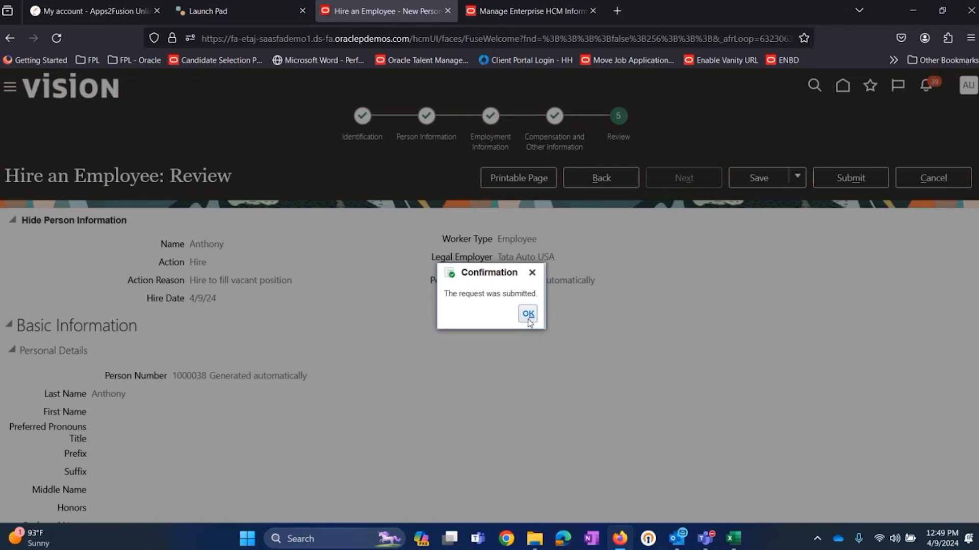
left_click(528, 315)
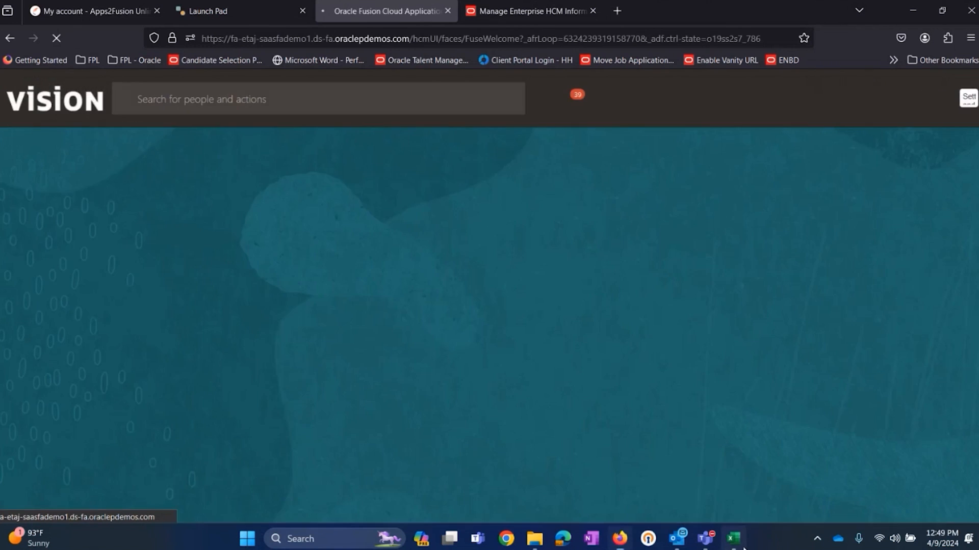
Step: Switch to the Excel setup checklist and review the enterprise and workforce configuration tasks through Hire a Person on Sheet1
left_click(733, 539)
left_click(86, 499)
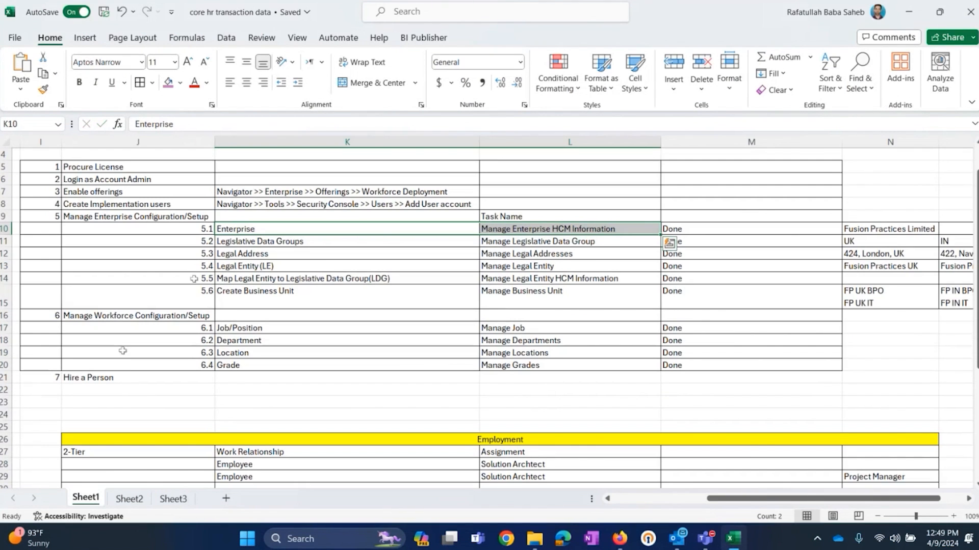
left_click(180, 226)
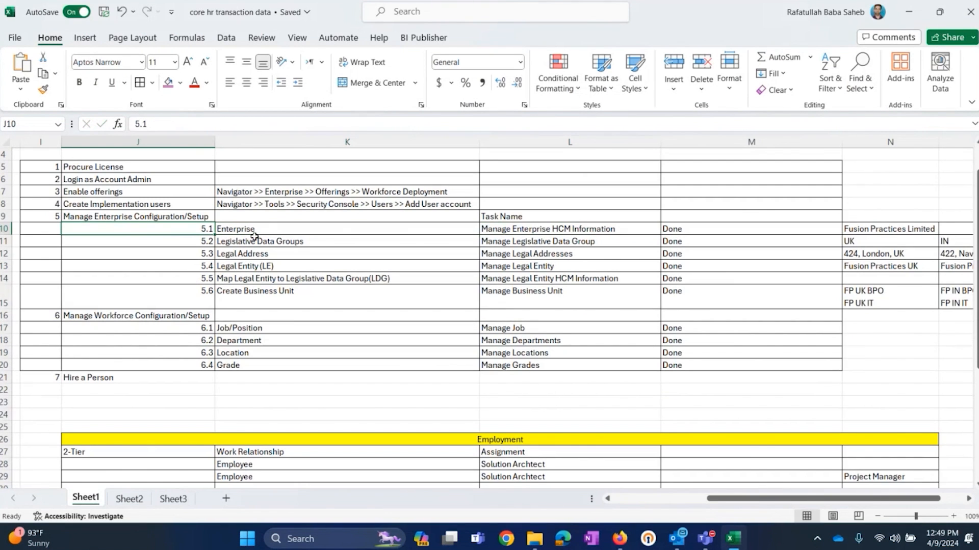
left_click(269, 226)
left_click(187, 227)
left_click(564, 268)
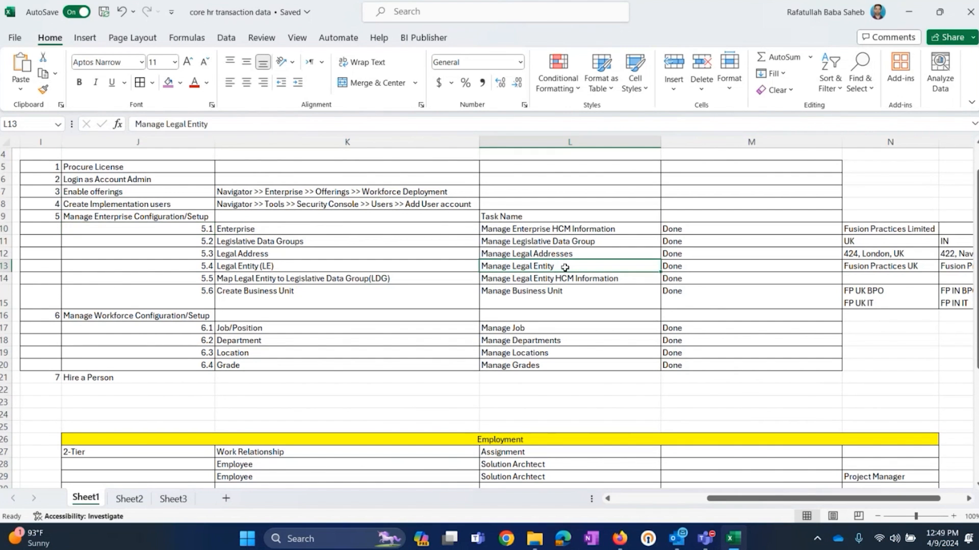
left_click(144, 378)
left_click_drag(592, 336, 590, 367)
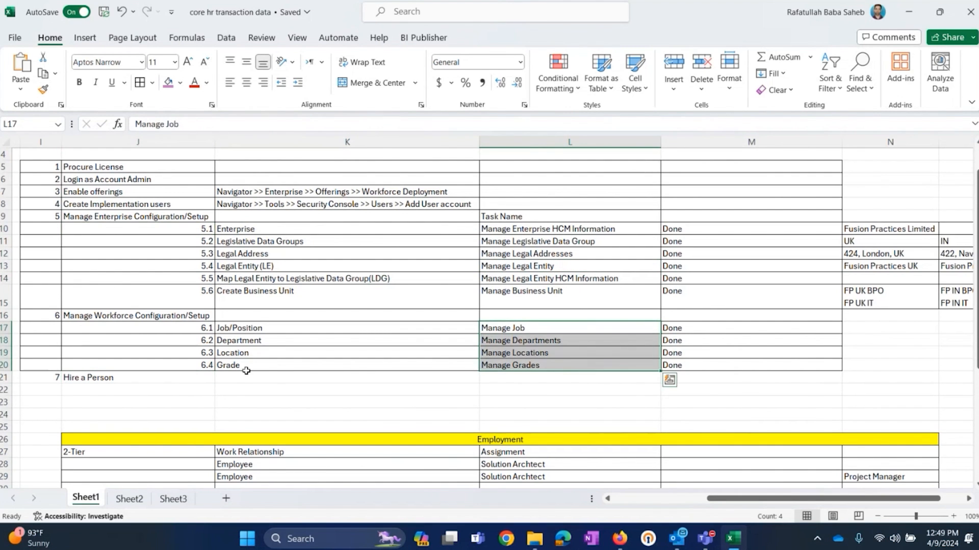
left_click(175, 377)
Step: Switch back to Oracle Fusion in the browser, open Person Management and search for the newly hired employee by name
left_click(620, 545)
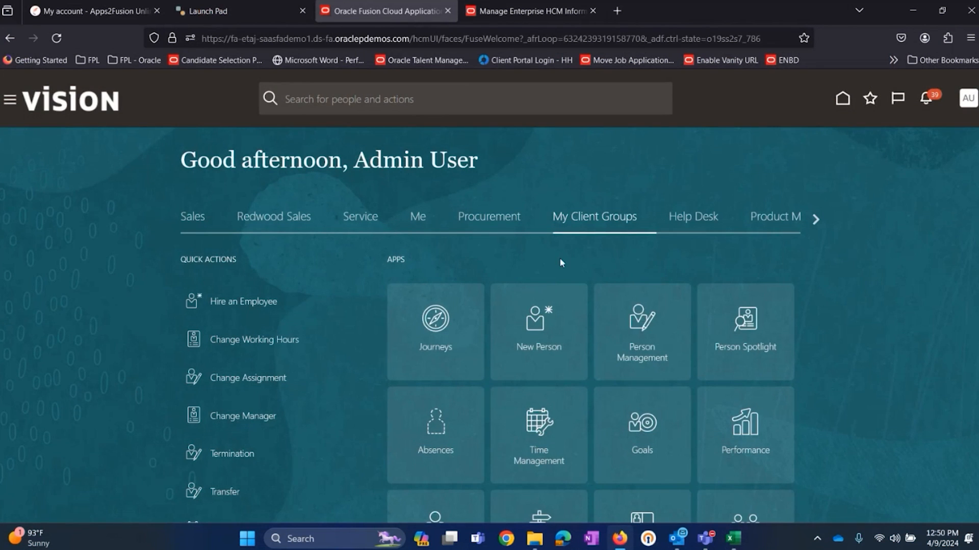
left_click(643, 323)
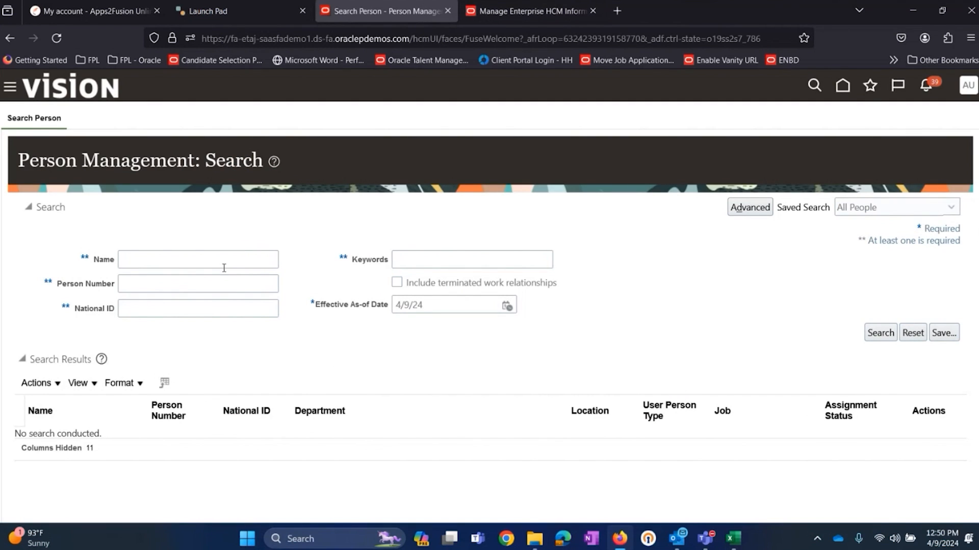
left_click(179, 258)
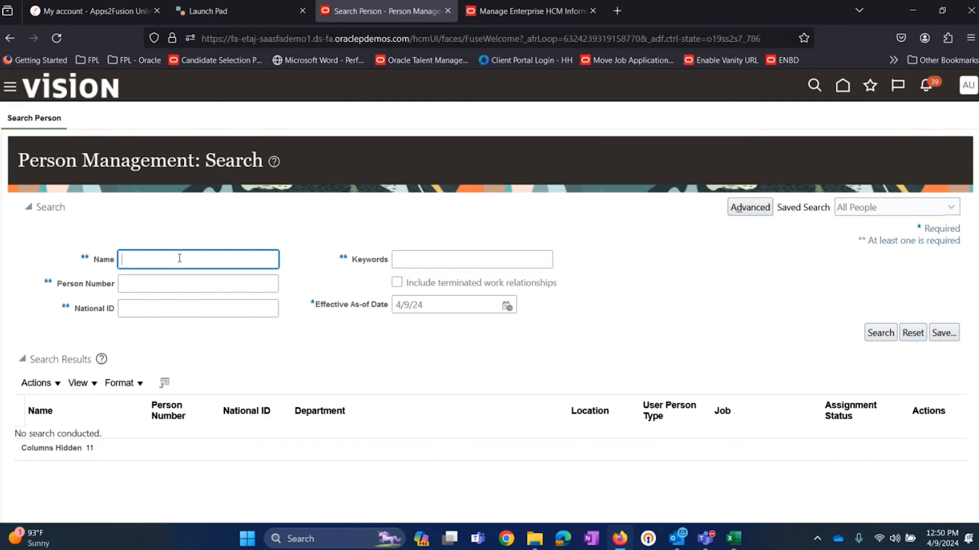
type("anthony")
key("Return")
Step: Look through the person search results and open the new IT Consulting employee's record
scroll(424, 337, "down", 1)
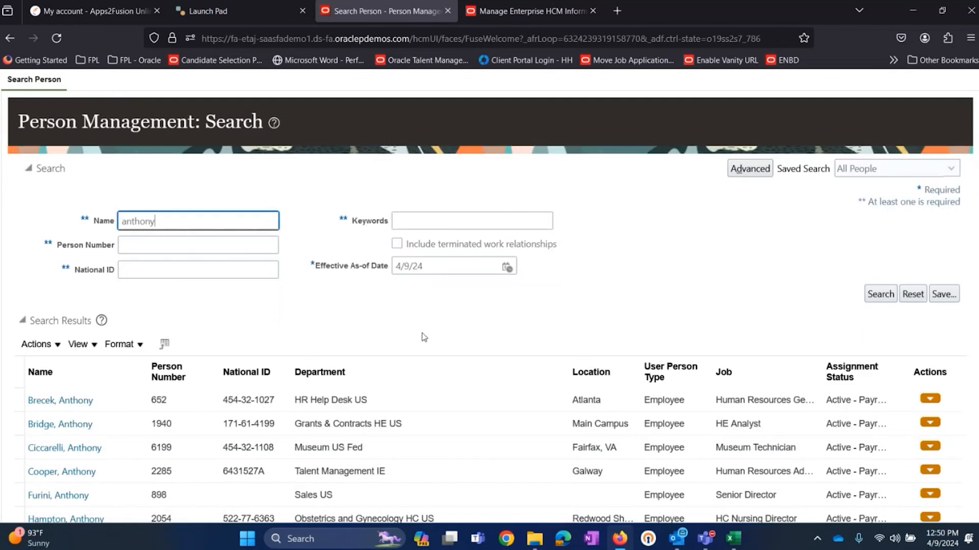
scroll(423, 337, "down", 3)
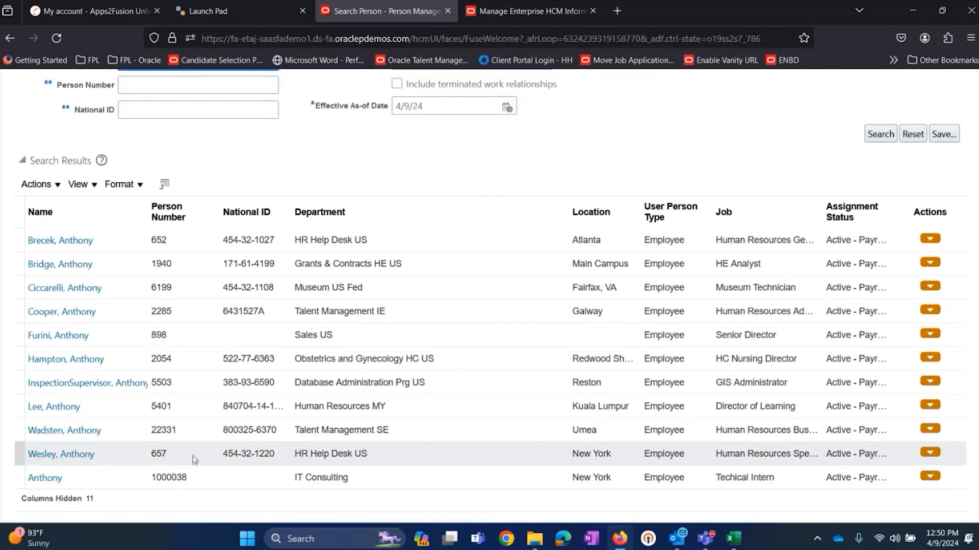
scroll(390, 194, "up", 3)
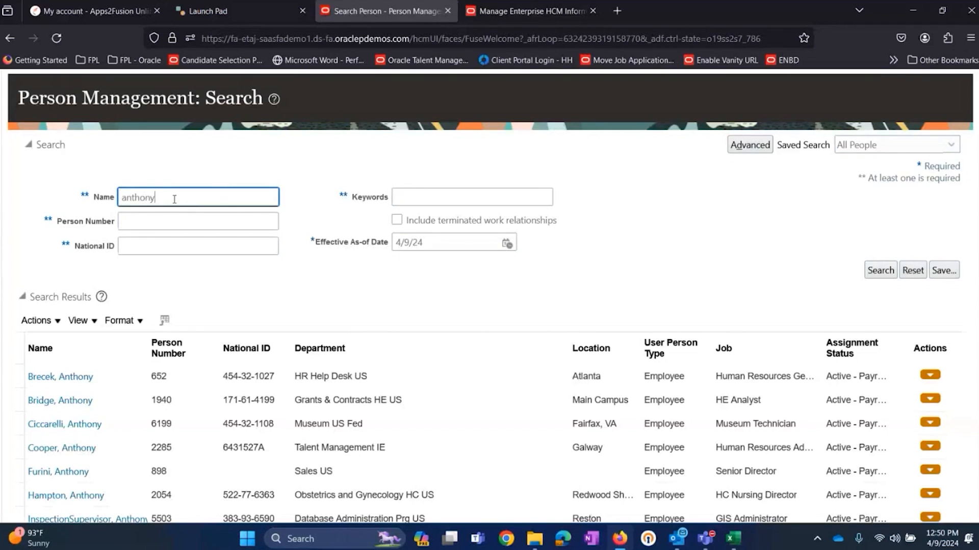
scroll(335, 185, "down", 3)
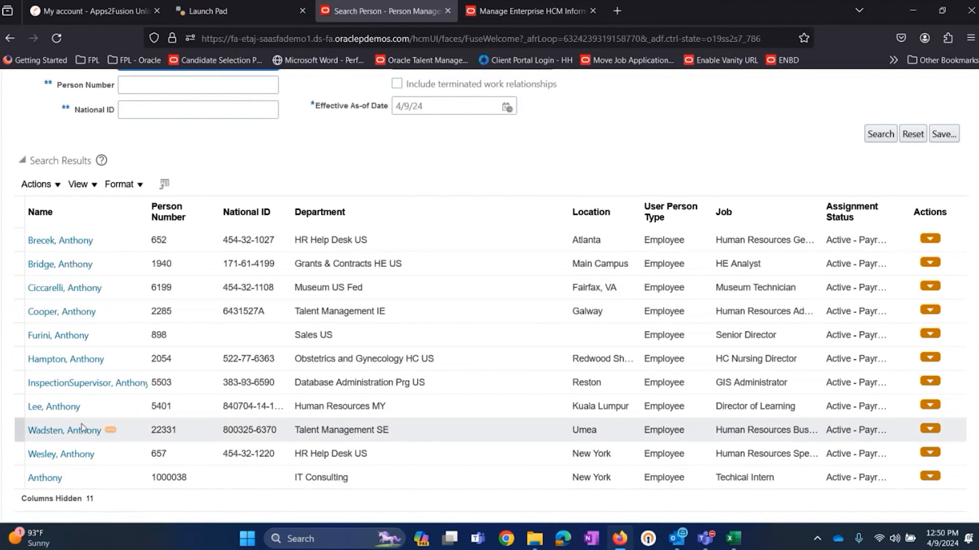
left_click(50, 480)
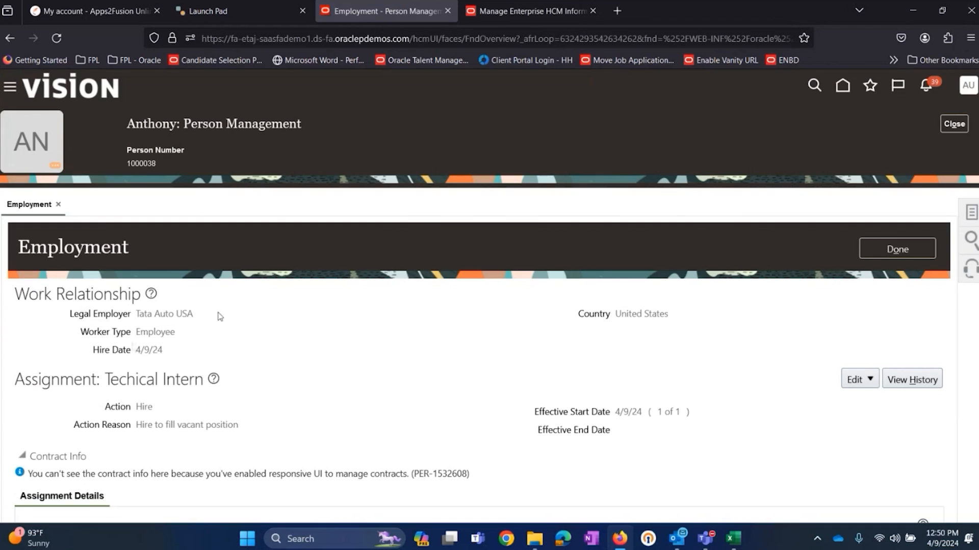
Step: Examine the employee's Person Number and Legal Employer, consult Sheet2 of the Excel workbook, and return to the employment record
double_click(152, 163)
scroll(199, 222, "down", 3)
left_click_drag(193, 178, 136, 178)
key("alt+Tab")
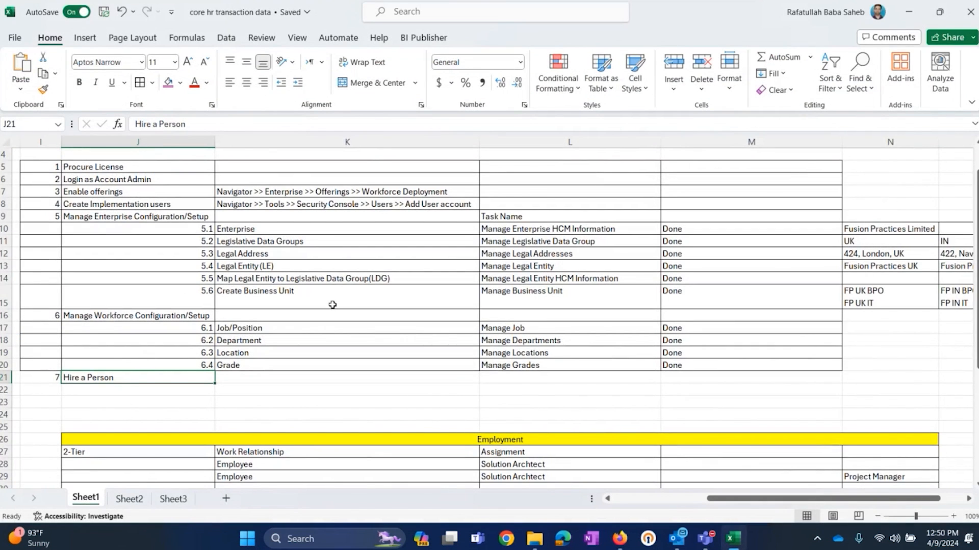
left_click(132, 501)
left_click(252, 222)
key("alt+Tab")
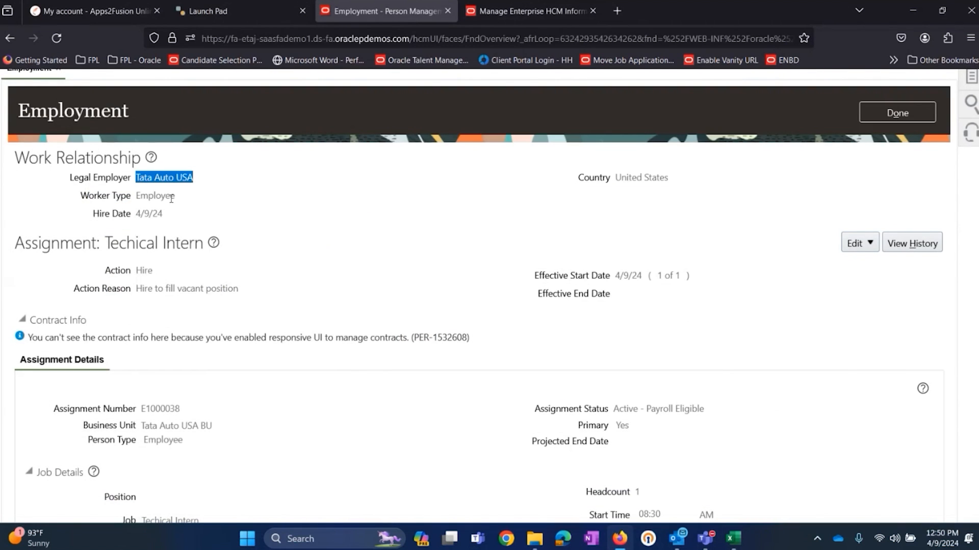
Step: Examine the Worker Type, Country and Hire Date of the work relationship, and the assignment's Action and Action Reason
double_click(159, 197)
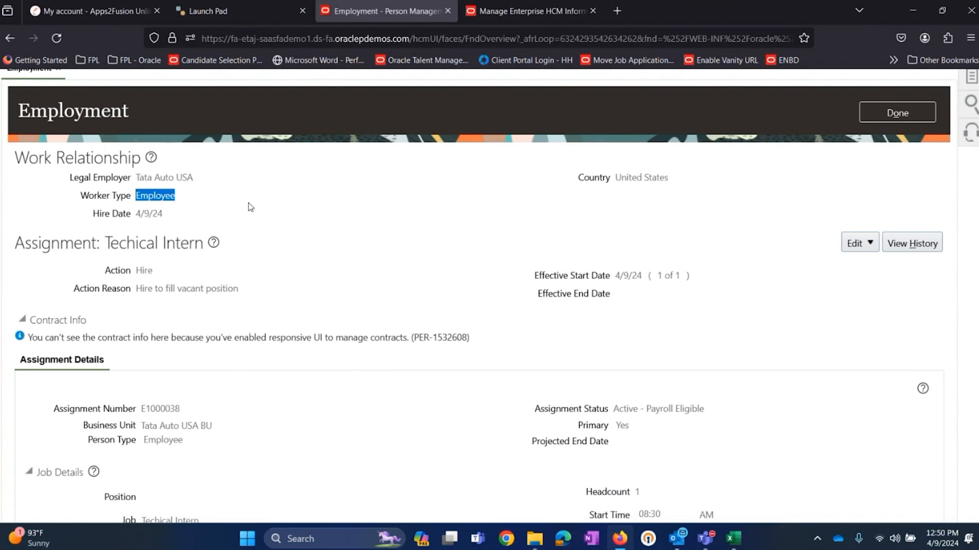
double_click(648, 178)
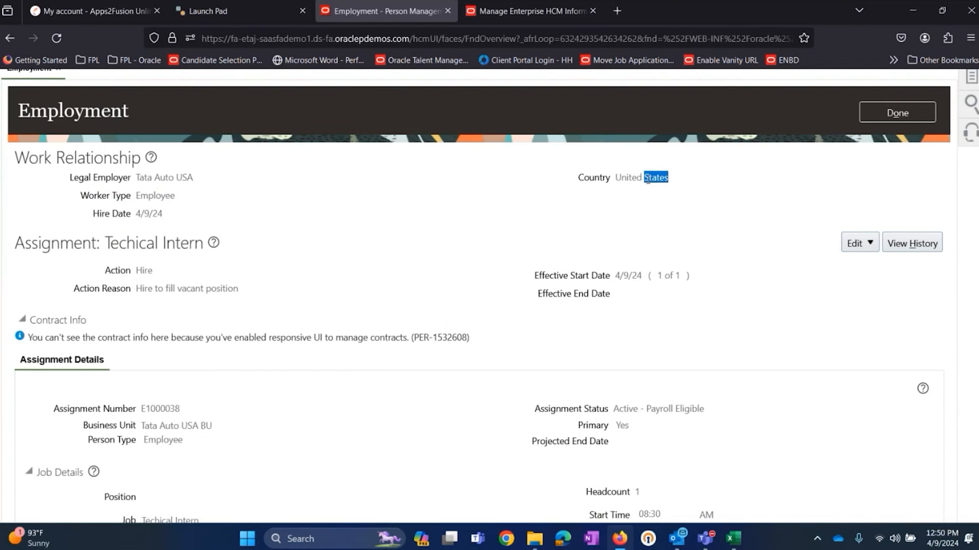
left_click_drag(163, 214, 124, 216)
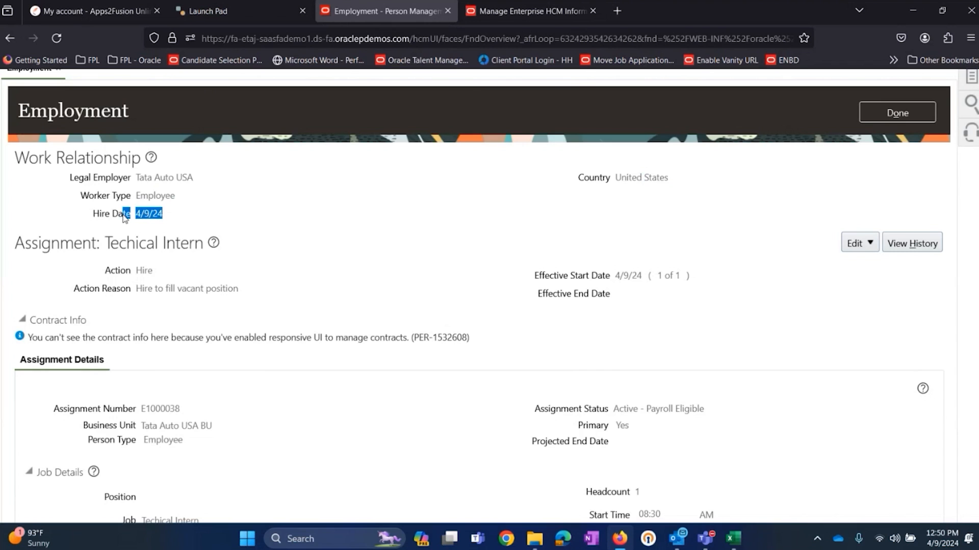
left_click(212, 216)
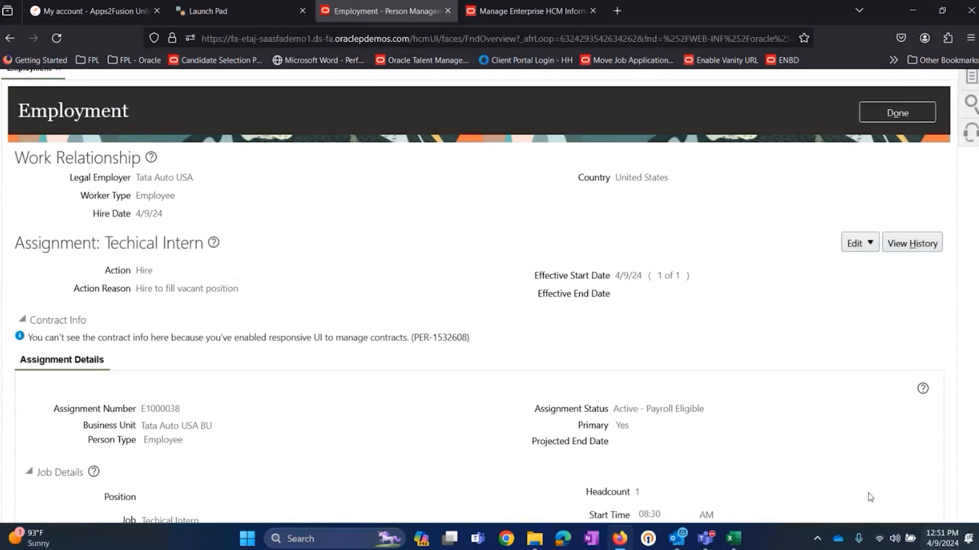
double_click(148, 270)
double_click(159, 289)
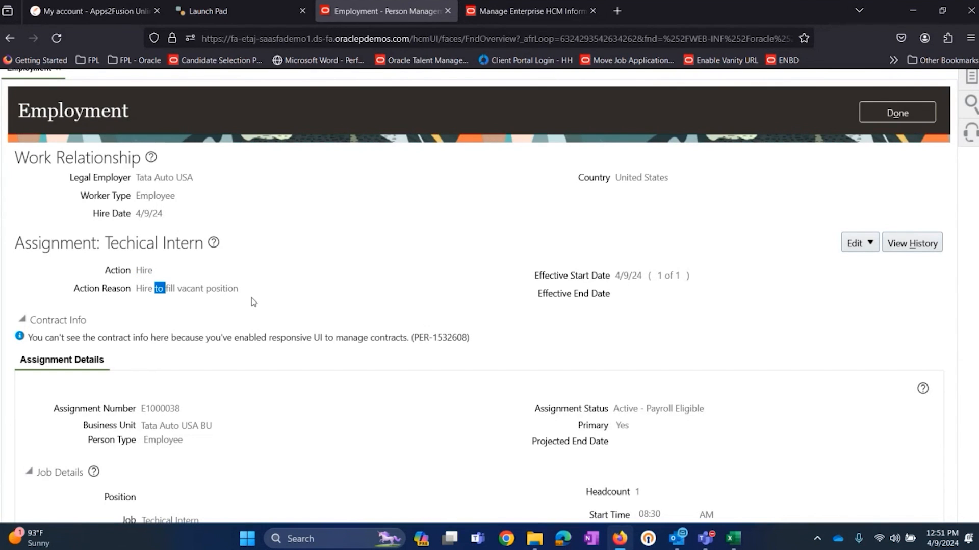
left_click(344, 274)
Step: Examine the employee's Assignment Details, from the assignment and job details down to the manager details
scroll(344, 274, "down", 4)
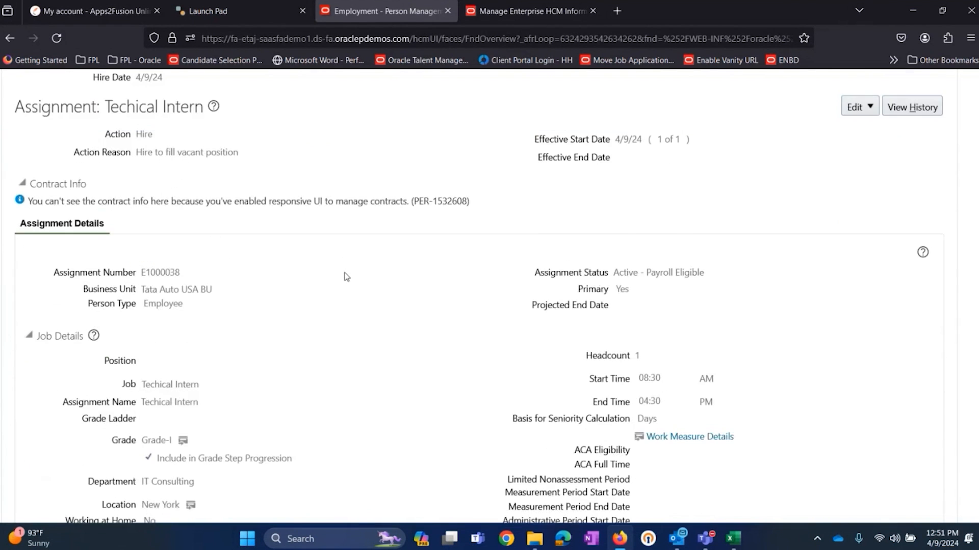
left_click_drag(48, 203, 507, 465)
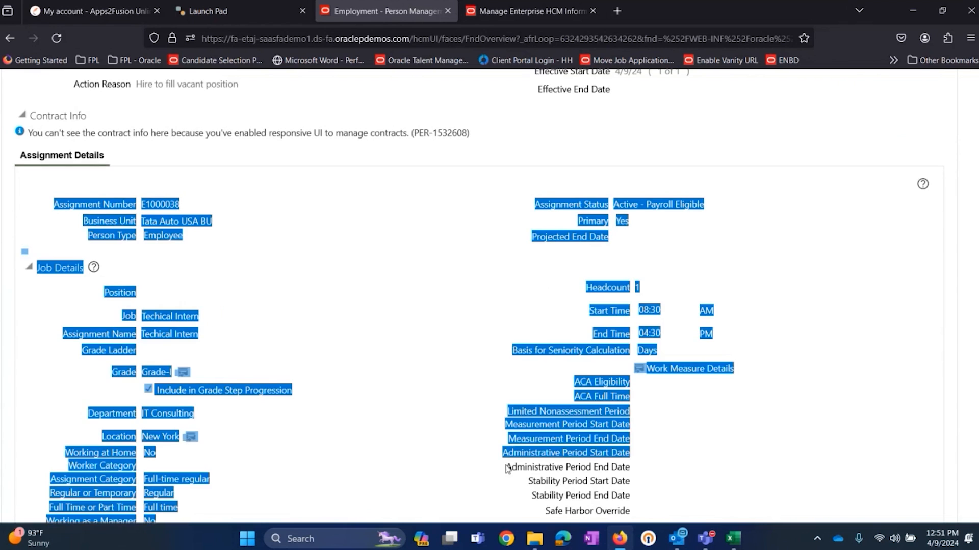
left_click(383, 324)
scroll(381, 319, "down", 3)
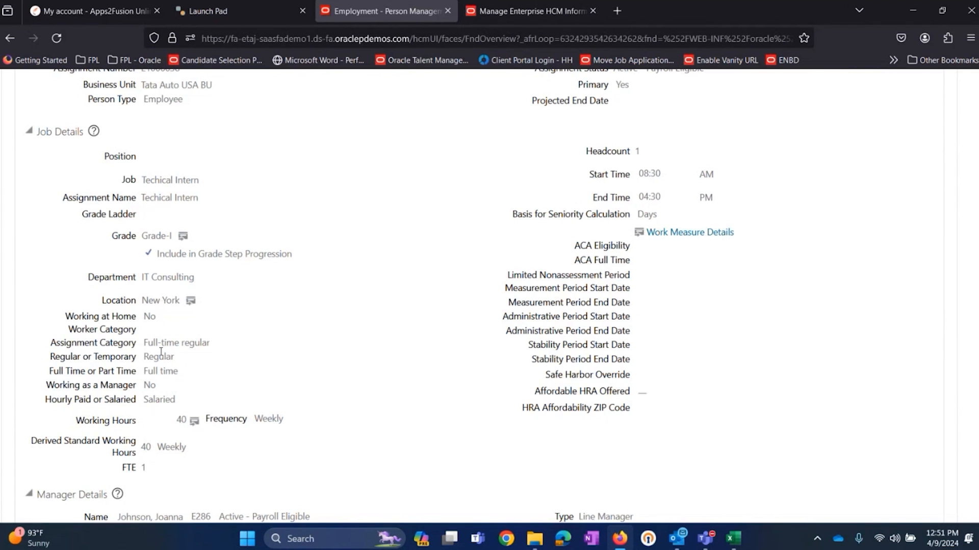
scroll(175, 388, "down", 4)
left_click_drag(116, 316, 666, 333)
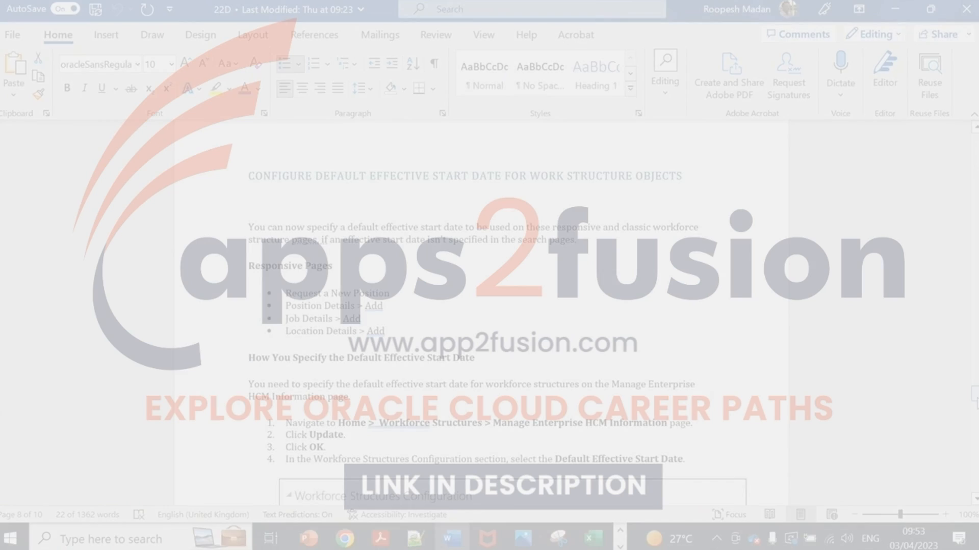